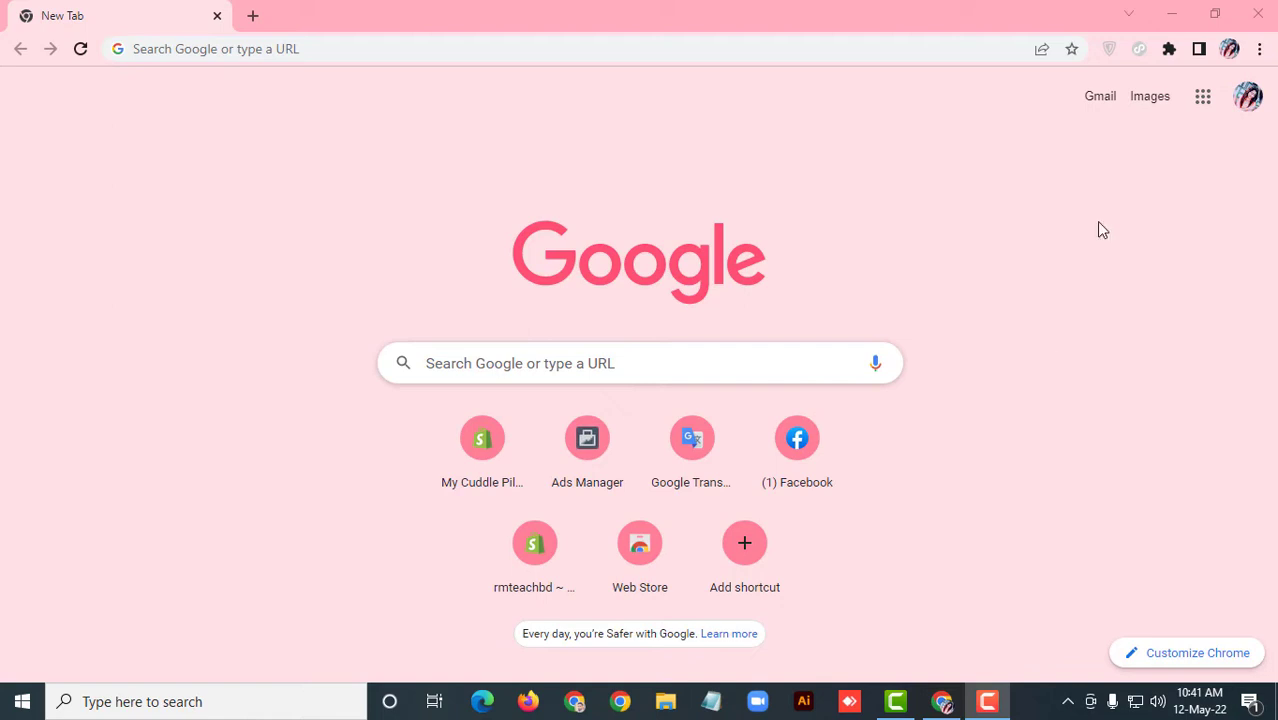
- Search Google for "tiktok ads manager" and open the Advertising on TikTok result
{"action": "left_click", "coordinate": [458, 362]}
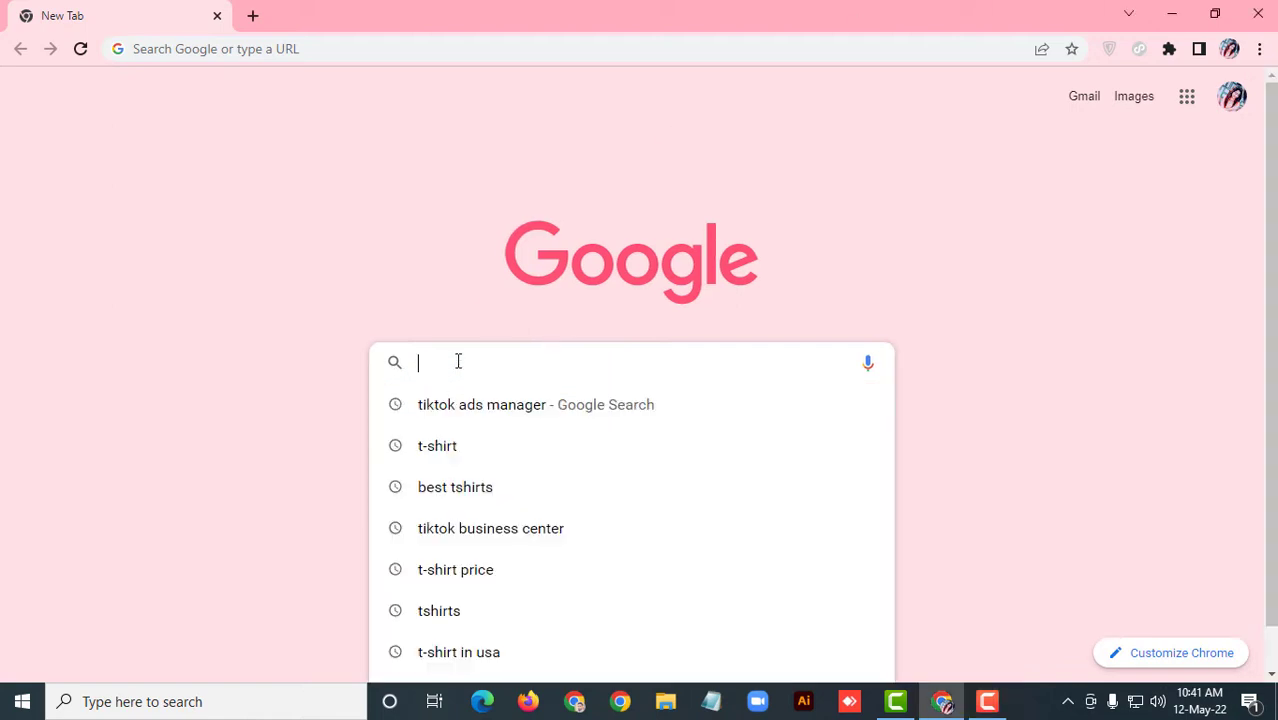
{"action": "left_click", "coordinate": [520, 413]}
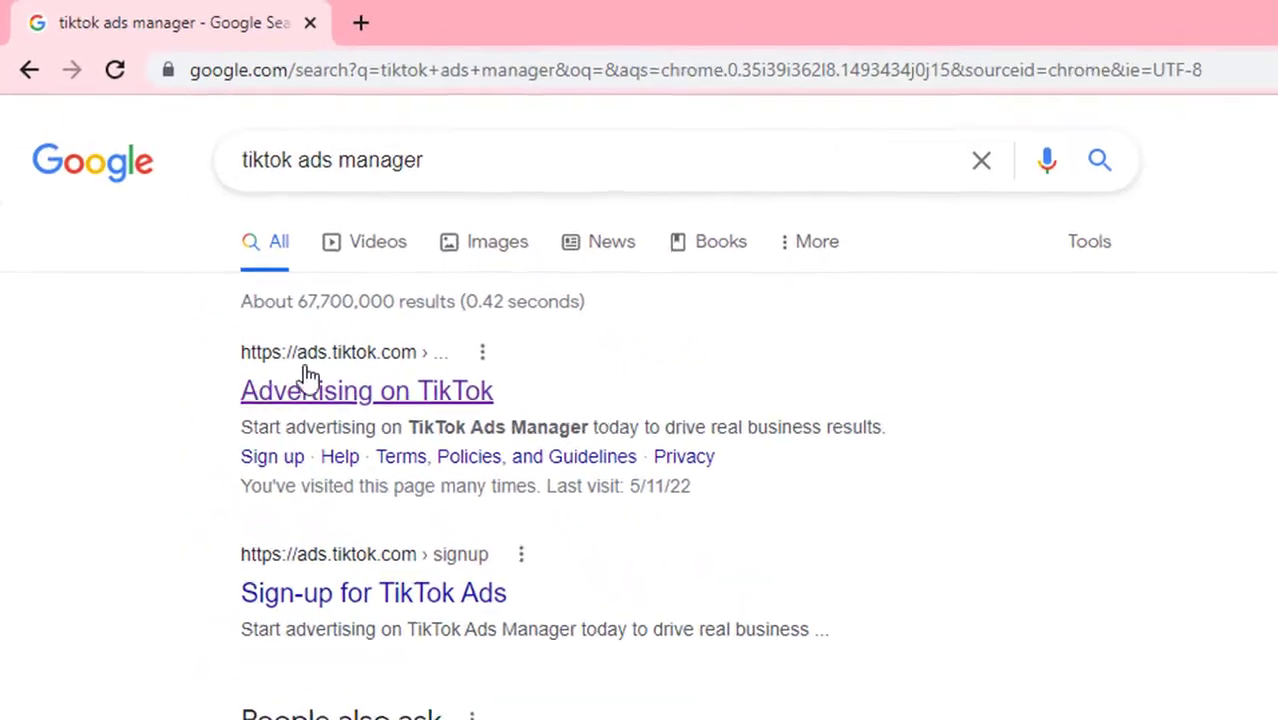
{"action": "left_click", "coordinate": [386, 406]}
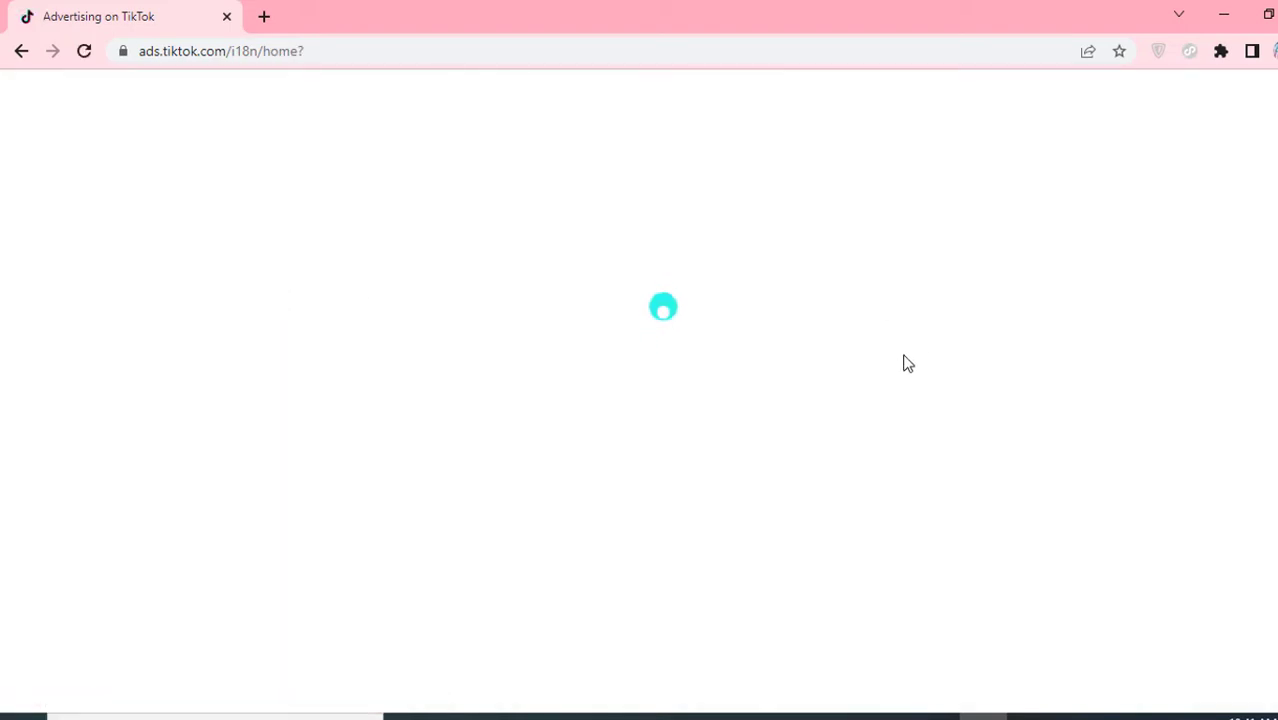
- Enter the listed Ads Manager account and start campaign creation over instead of continuing from the last edit
{"action": "scroll", "coordinate": [800, 335], "scroll_direction": "down", "scroll_amount": 1}
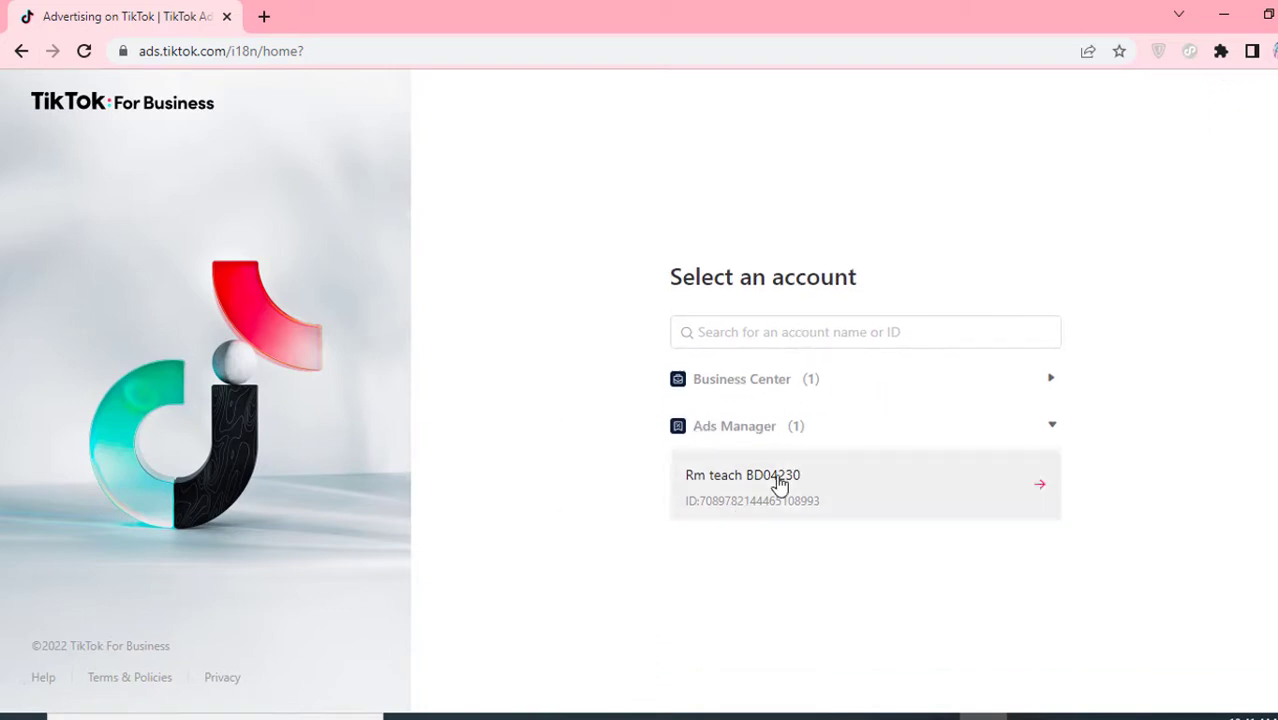
{"action": "left_click", "coordinate": [824, 486]}
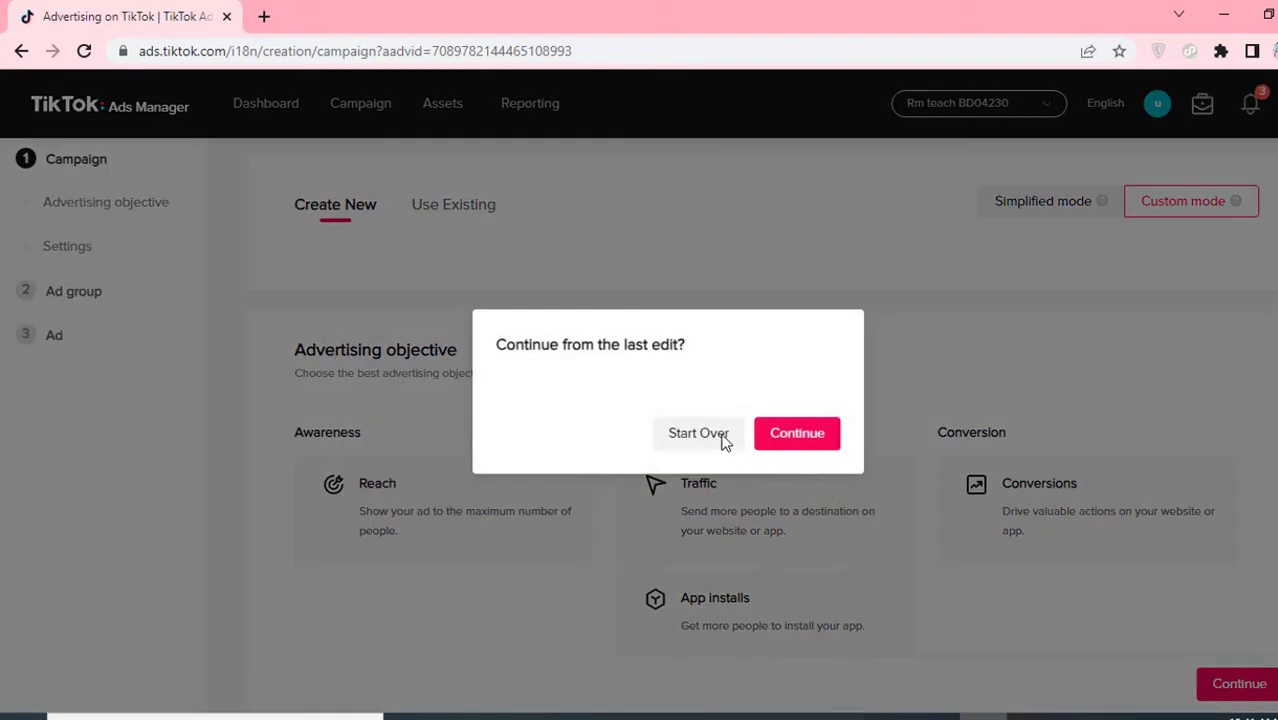
{"action": "left_click", "coordinate": [698, 433]}
- Review the available advertising objectives and choose Community interaction for the new campaign
{"action": "scroll", "coordinate": [570, 451], "scroll_direction": "down", "scroll_amount": 4}
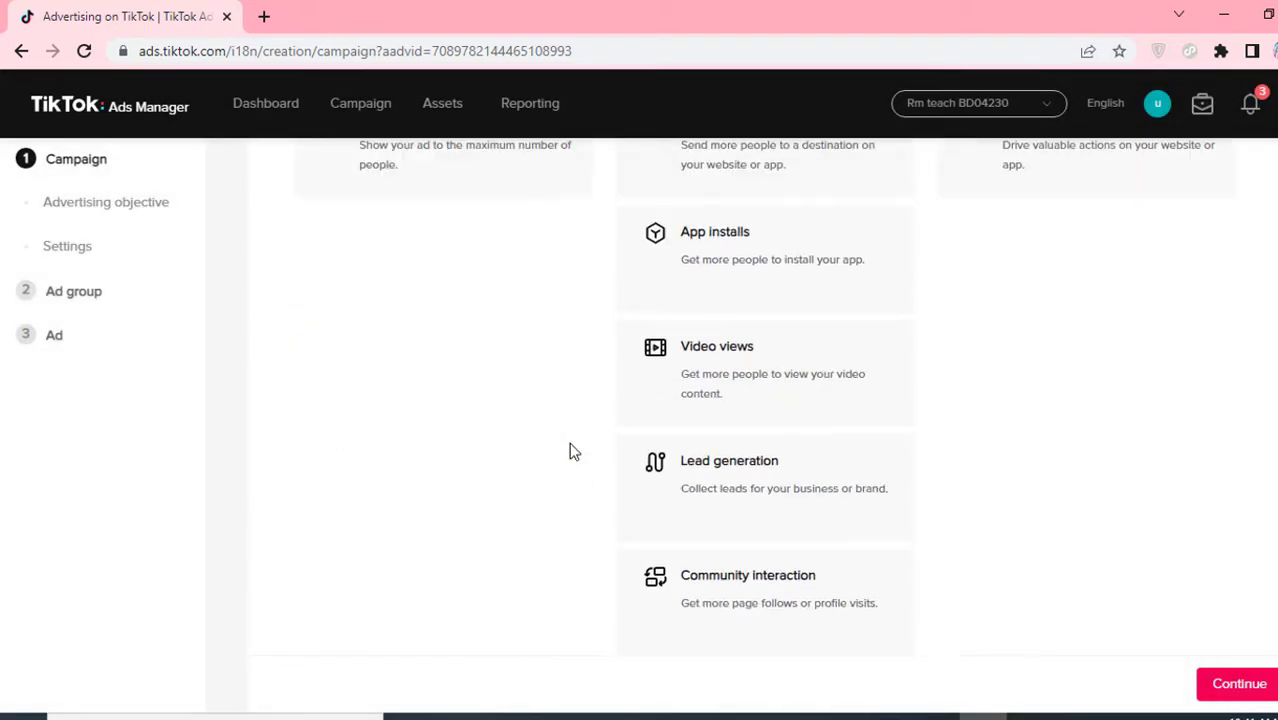
{"action": "scroll", "coordinate": [572, 451], "scroll_direction": "up", "scroll_amount": 4}
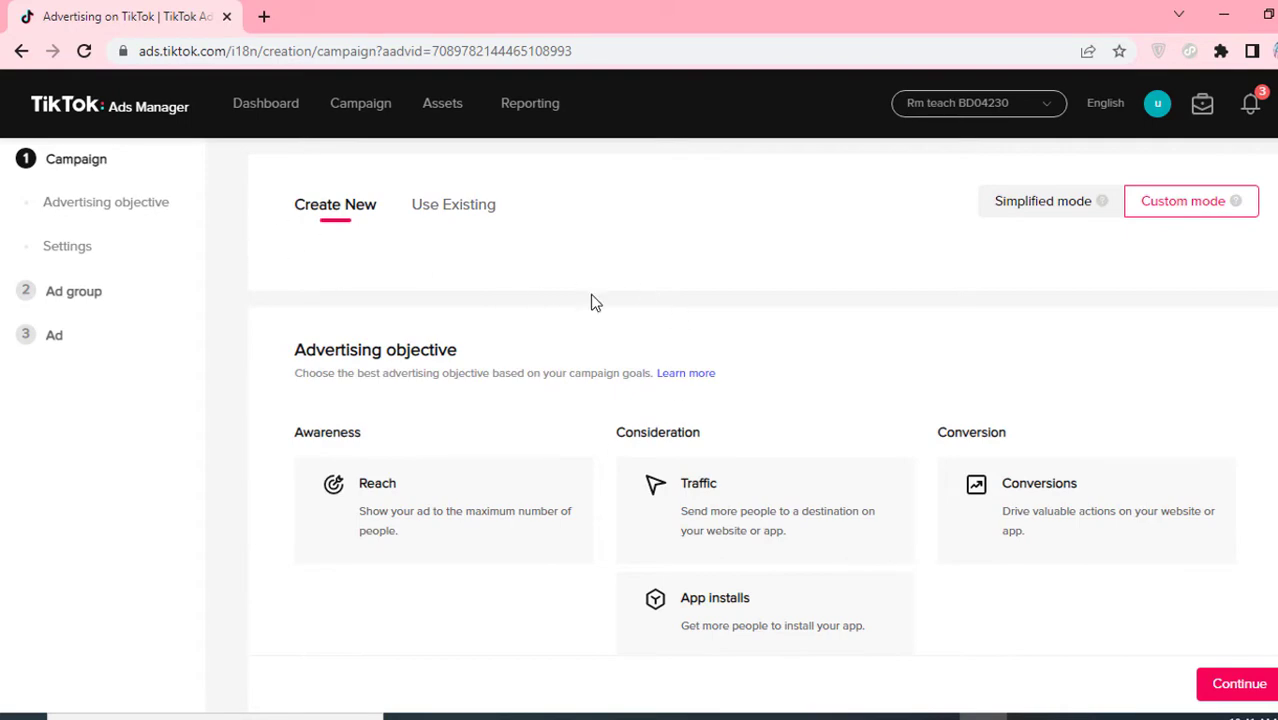
{"action": "scroll", "coordinate": [814, 384], "scroll_direction": "down", "scroll_amount": 3}
{"action": "scroll", "coordinate": [816, 380], "scroll_direction": "up", "scroll_amount": 3}
{"action": "scroll", "coordinate": [626, 346], "scroll_direction": "down", "scroll_amount": 4}
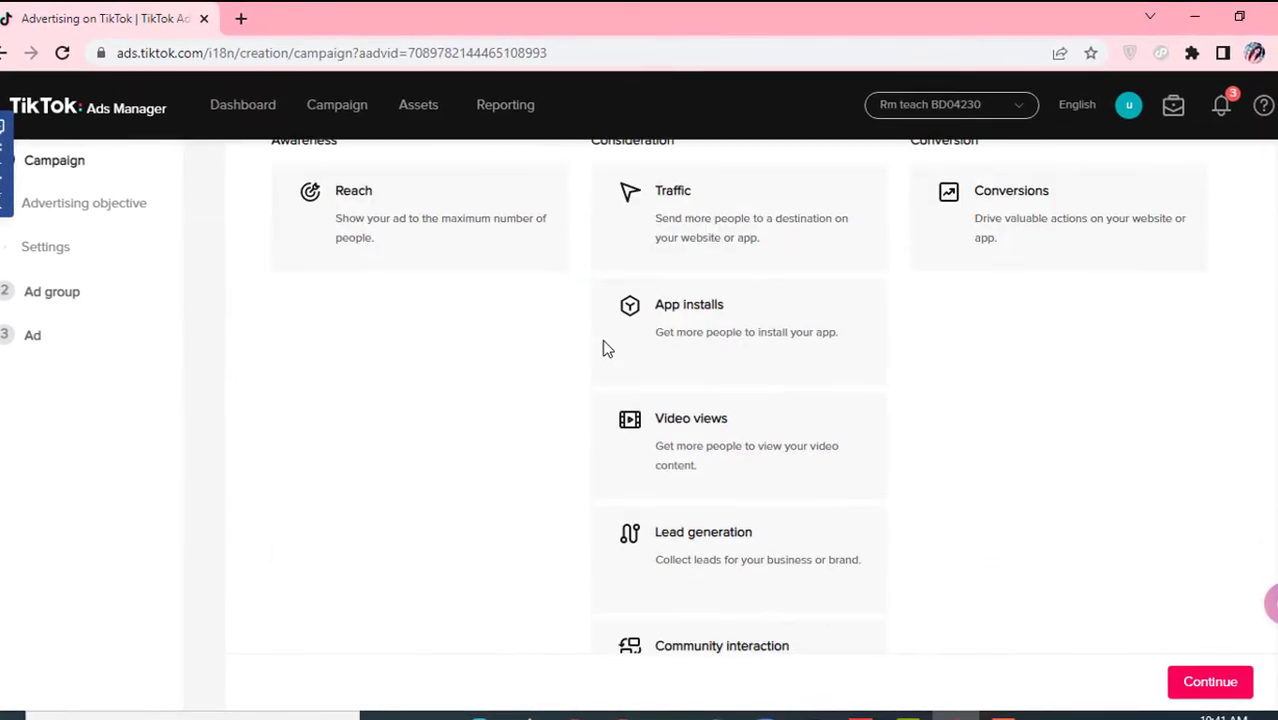
{"action": "scroll", "coordinate": [602, 349], "scroll_direction": "up", "scroll_amount": 4}
{"action": "scroll", "coordinate": [602, 349], "scroll_direction": "down", "scroll_amount": 4}
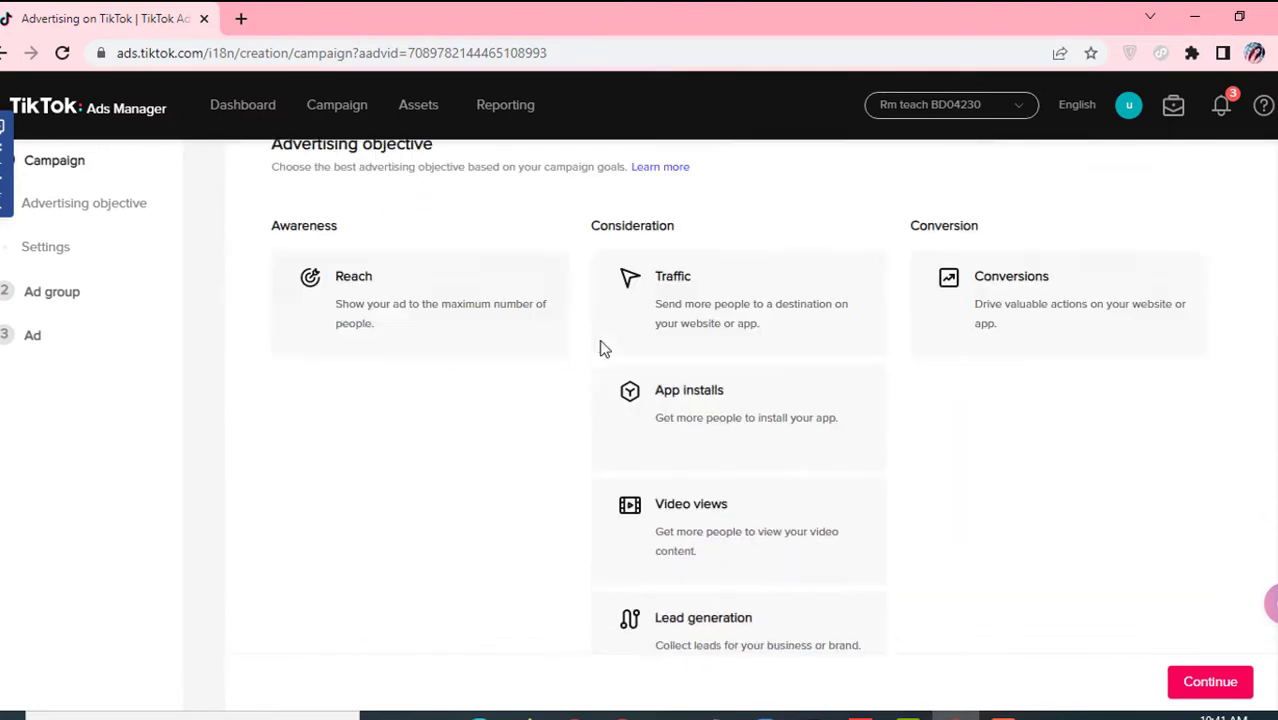
{"action": "scroll", "coordinate": [602, 349], "scroll_direction": "up", "scroll_amount": 4}
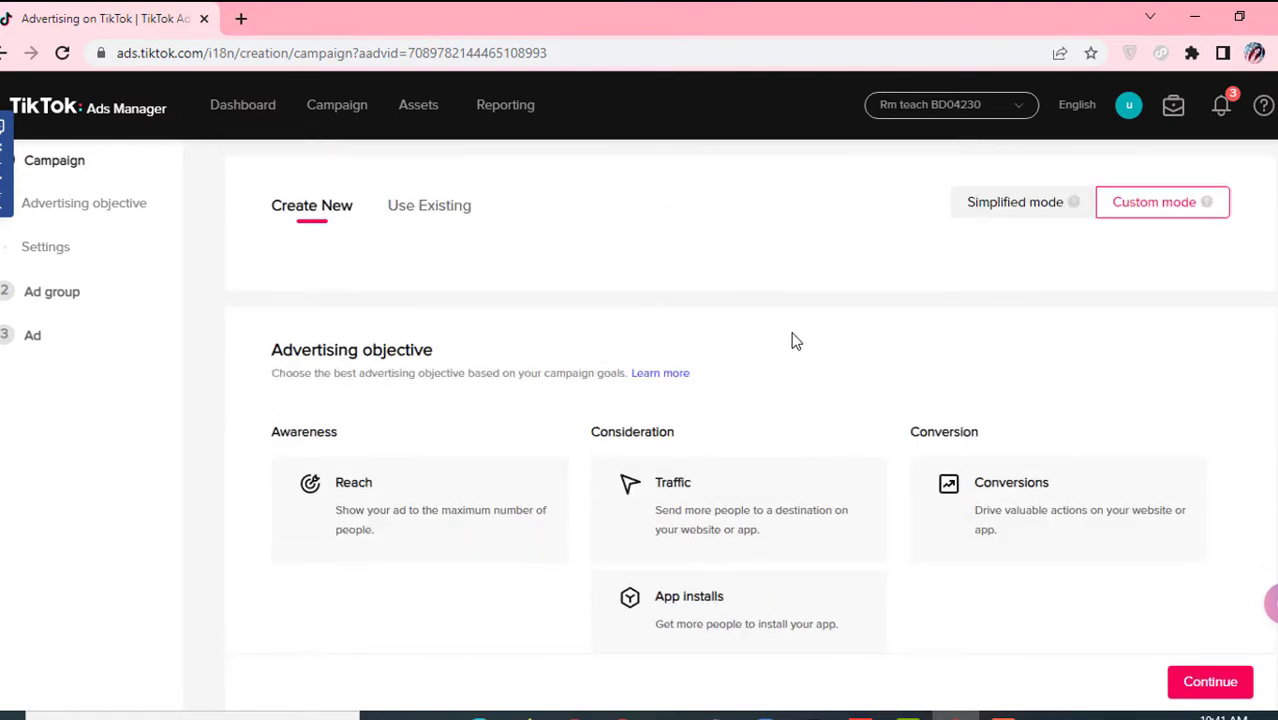
{"action": "scroll", "coordinate": [795, 340], "scroll_direction": "down", "scroll_amount": 4}
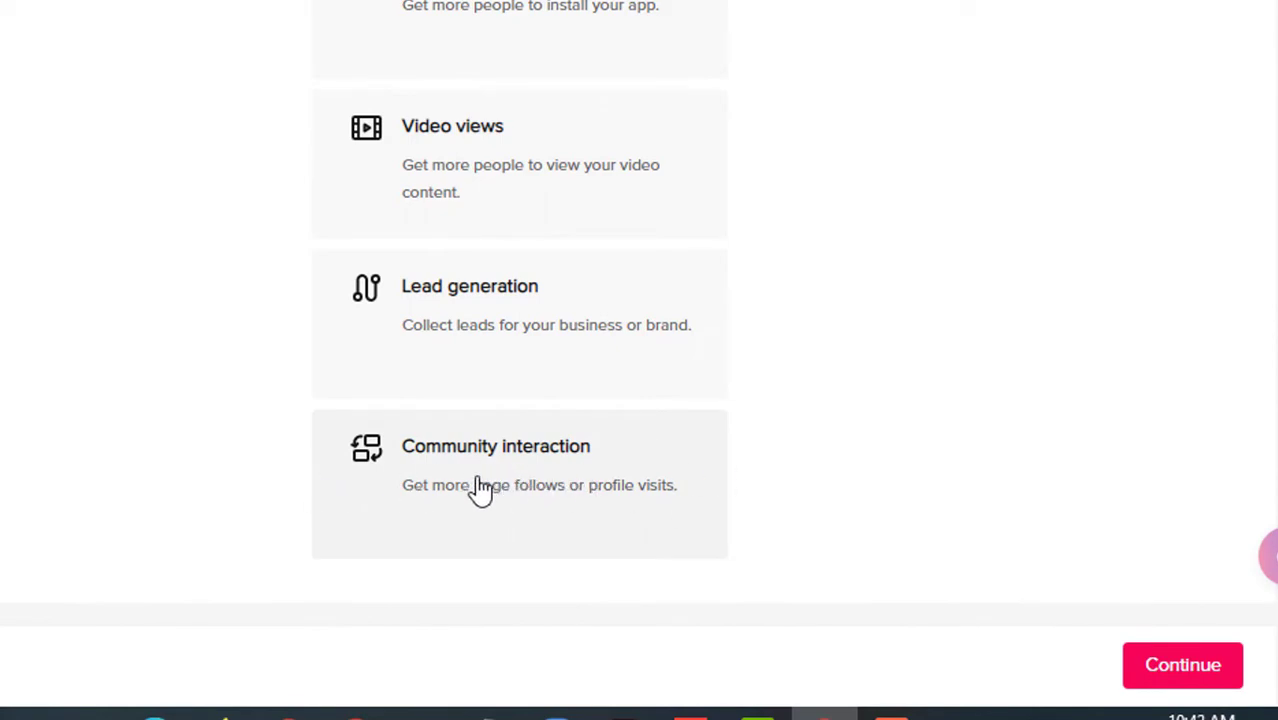
{"action": "left_click", "coordinate": [533, 490]}
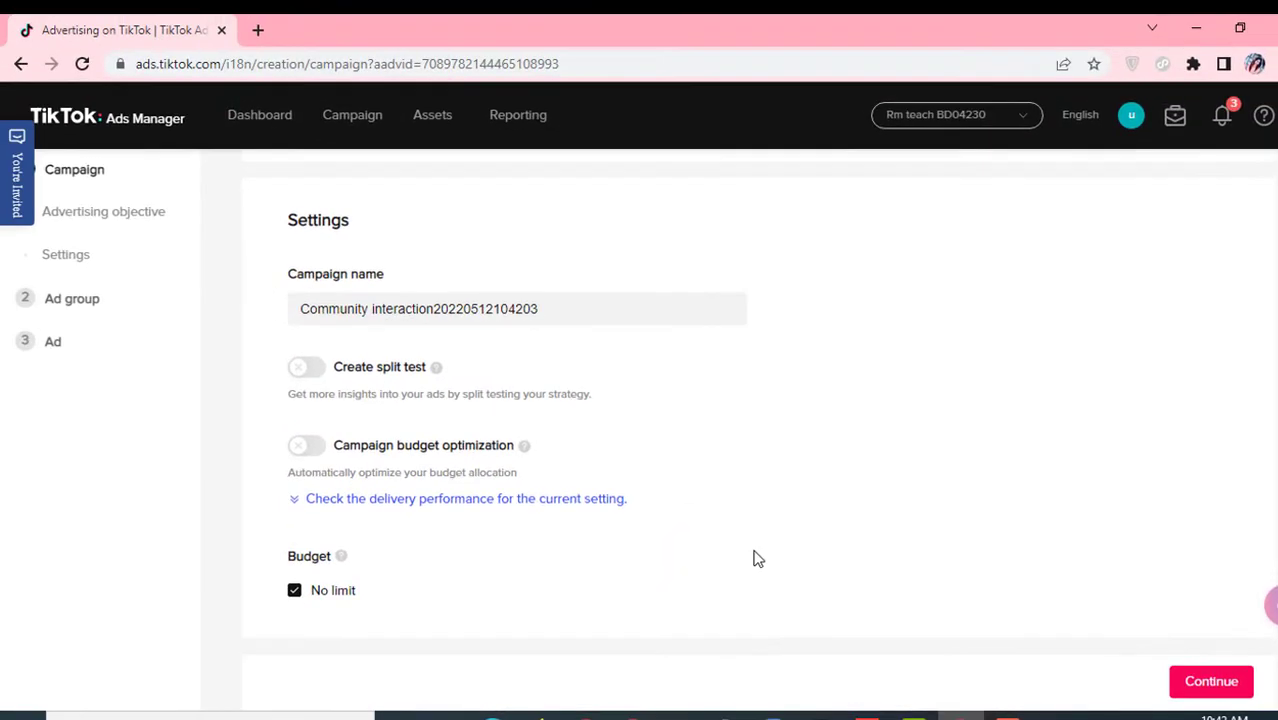
- Shorten the campaign name to "Community interaction" by removing its numeric suffix
{"action": "scroll", "coordinate": [610, 515], "scroll_direction": "up", "scroll_amount": 1}
{"action": "left_click", "coordinate": [565, 403]}
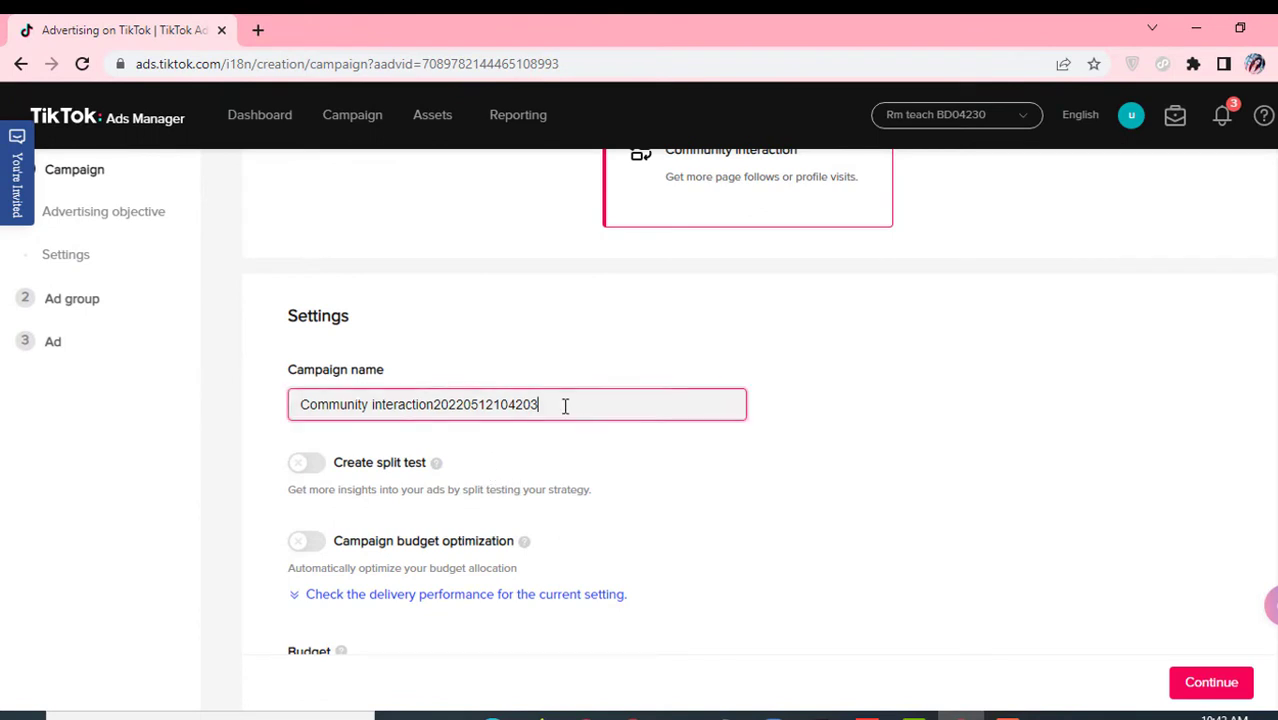
{"action": "left_click_drag", "start_coordinate": [565, 403], "coordinate": [448, 404]}
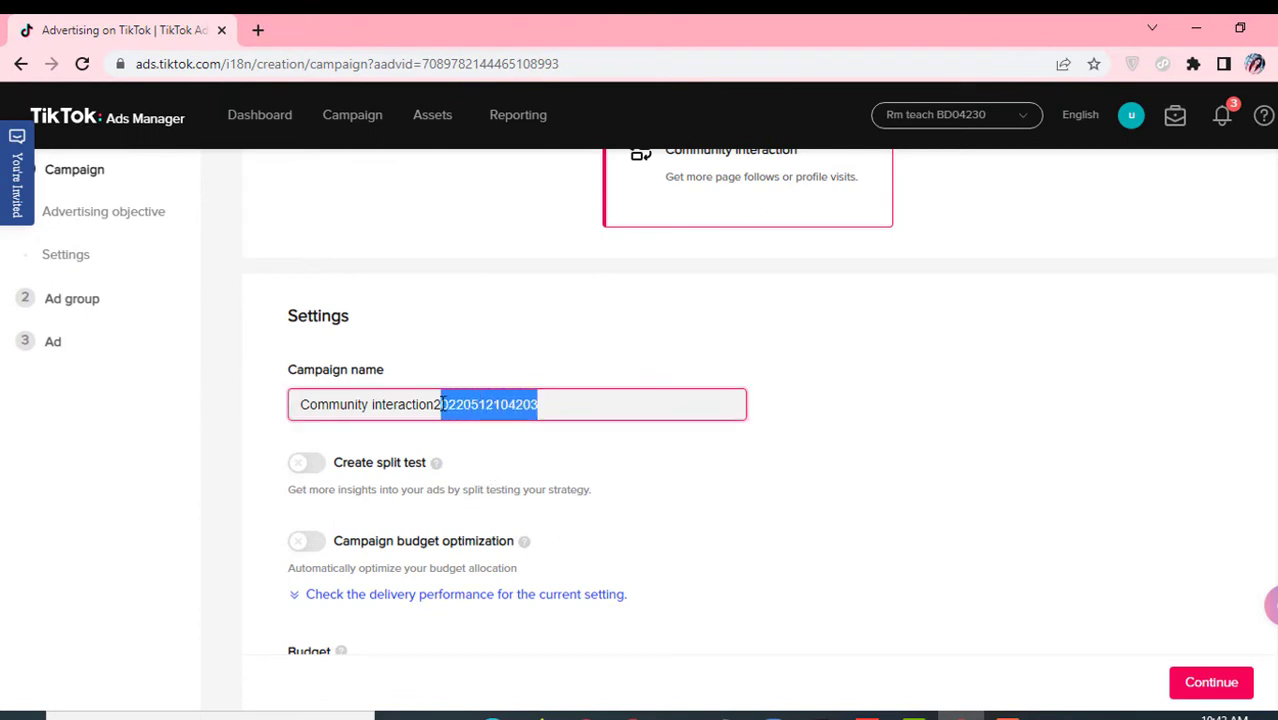
{"action": "key", "text": "BackSpace"}
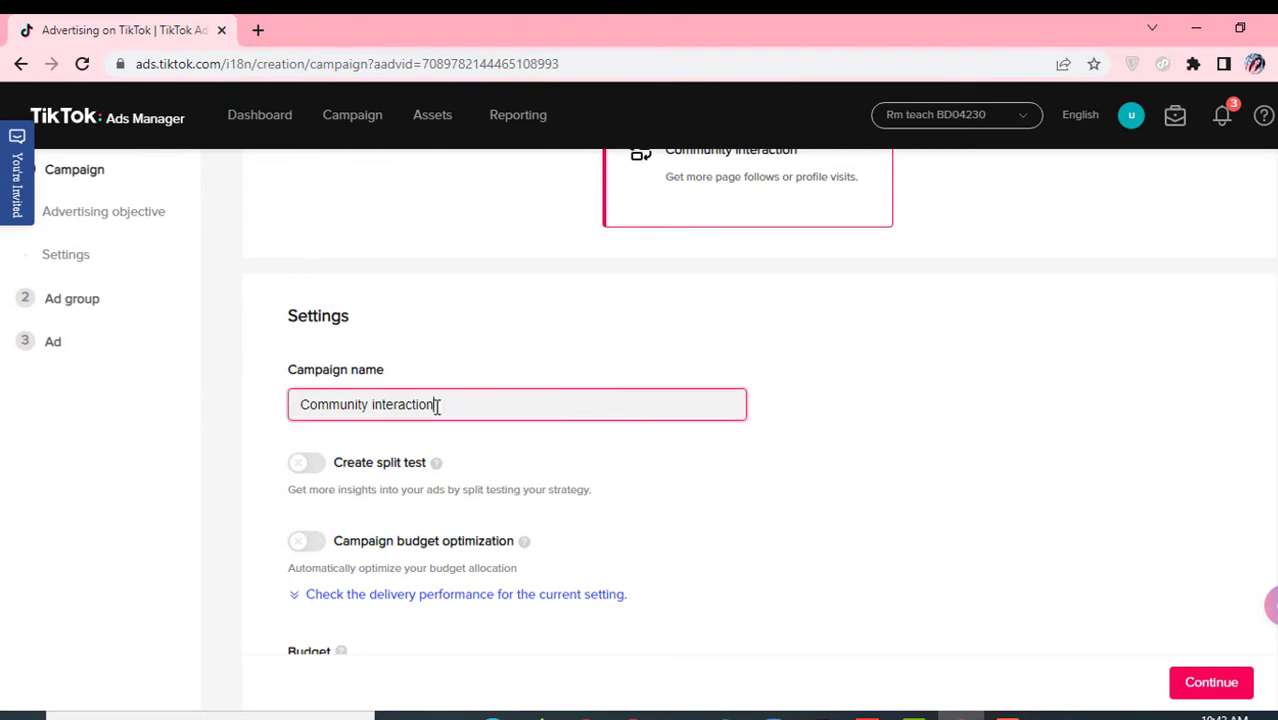
{"action": "left_click", "coordinate": [628, 452]}
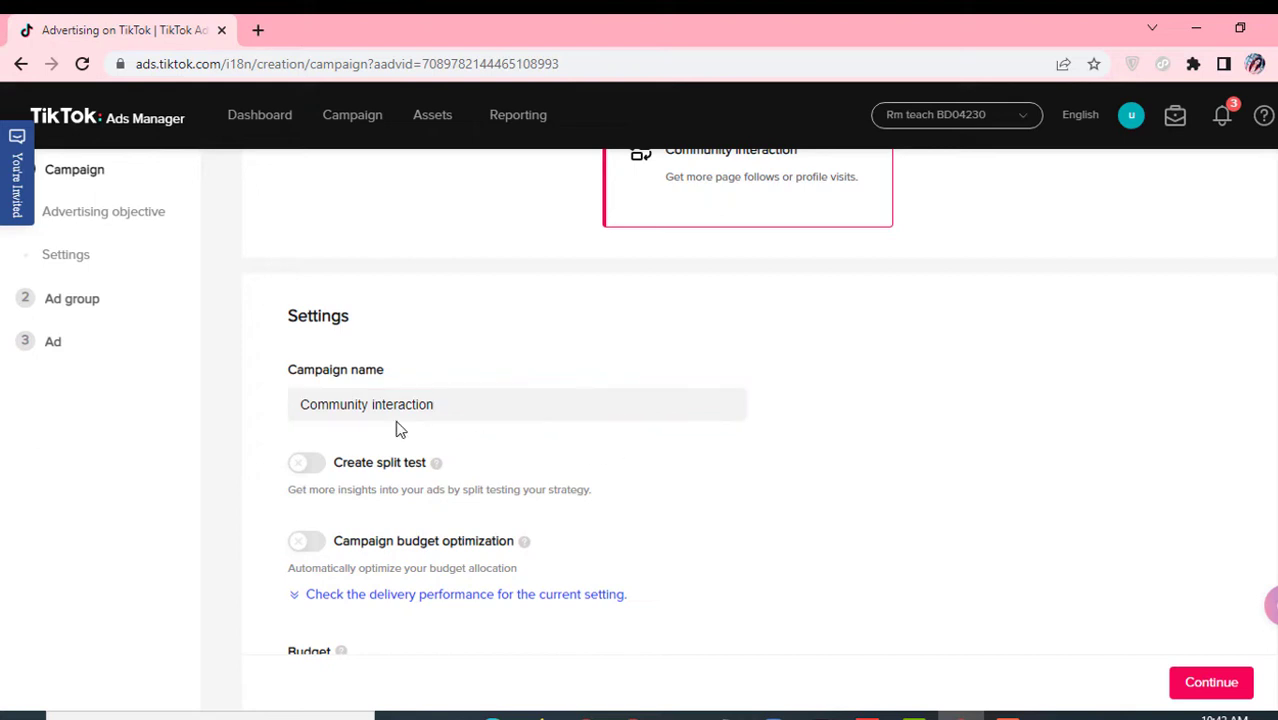
- Rename the campaign as "test" in the campaign settings
{"action": "scroll", "coordinate": [505, 450], "scroll_direction": "up", "scroll_amount": 1}
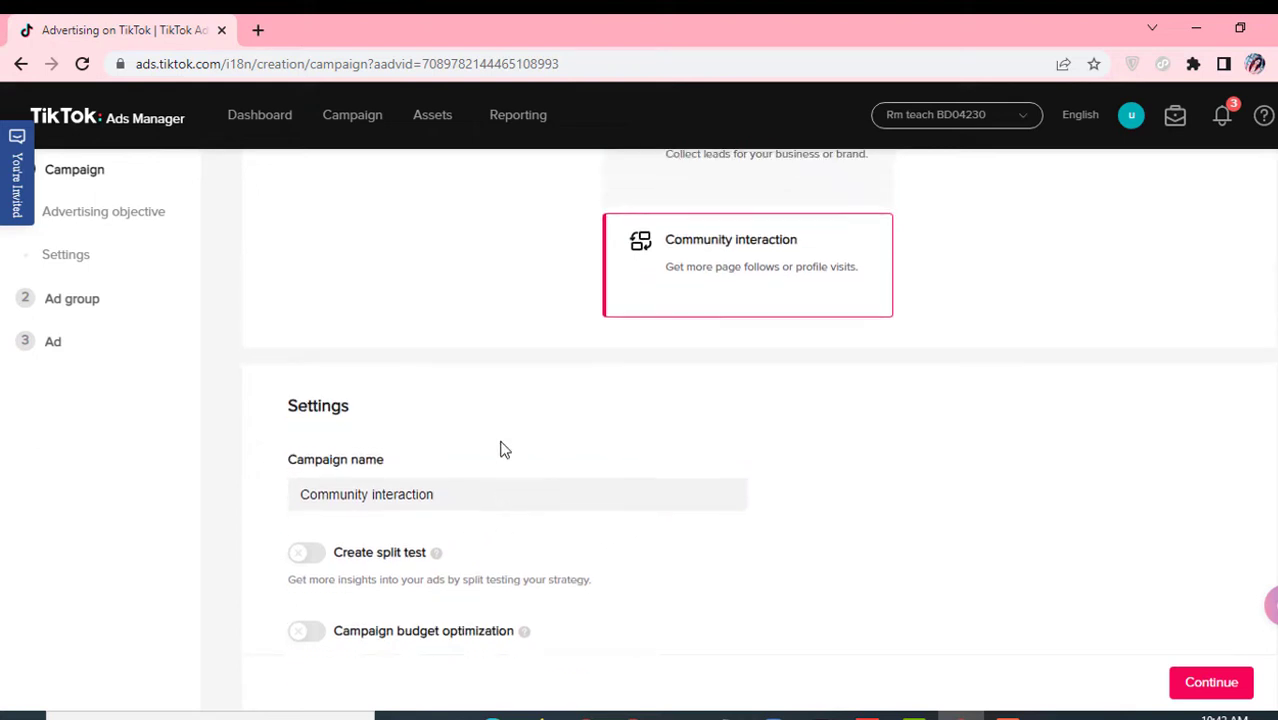
{"action": "scroll", "coordinate": [502, 448], "scroll_direction": "down", "scroll_amount": 1}
{"action": "scroll", "coordinate": [385, 428], "scroll_direction": "up", "scroll_amount": 2}
{"action": "scroll", "coordinate": [511, 431], "scroll_direction": "down", "scroll_amount": 1}
{"action": "scroll", "coordinate": [525, 514], "scroll_direction": "down", "scroll_amount": 2}
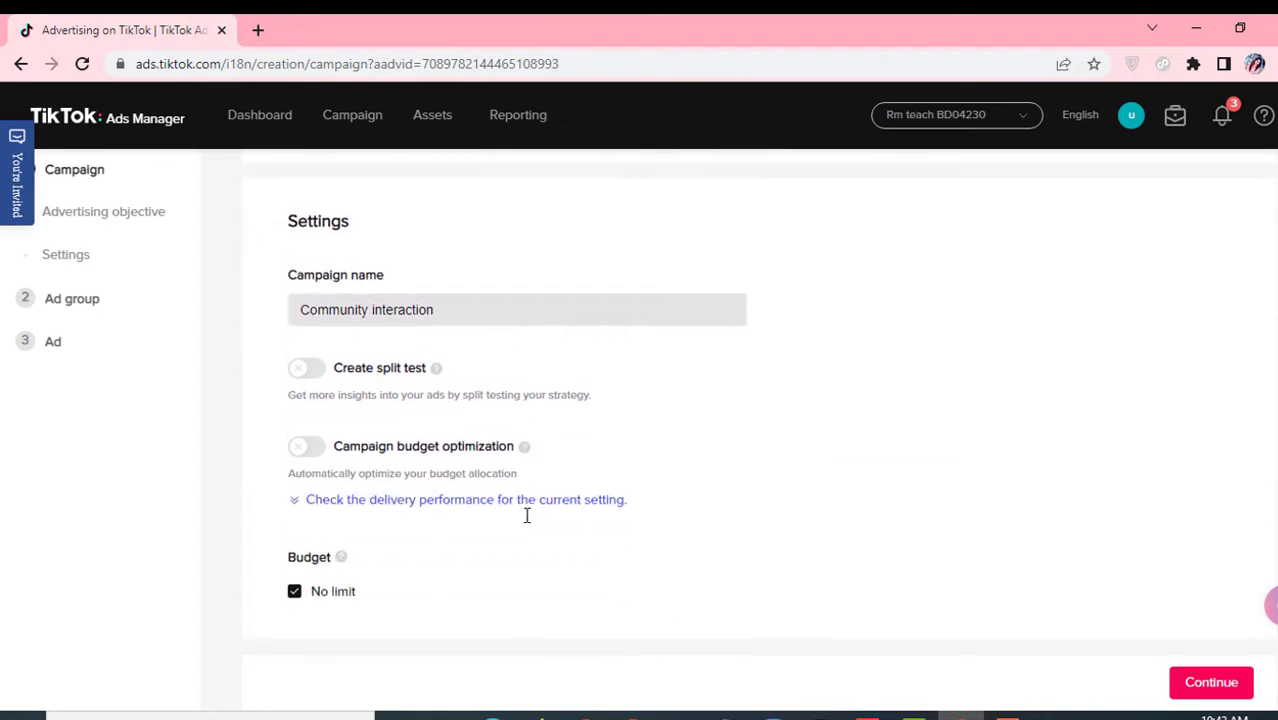
{"action": "scroll", "coordinate": [520, 460], "scroll_direction": "up", "scroll_amount": 1}
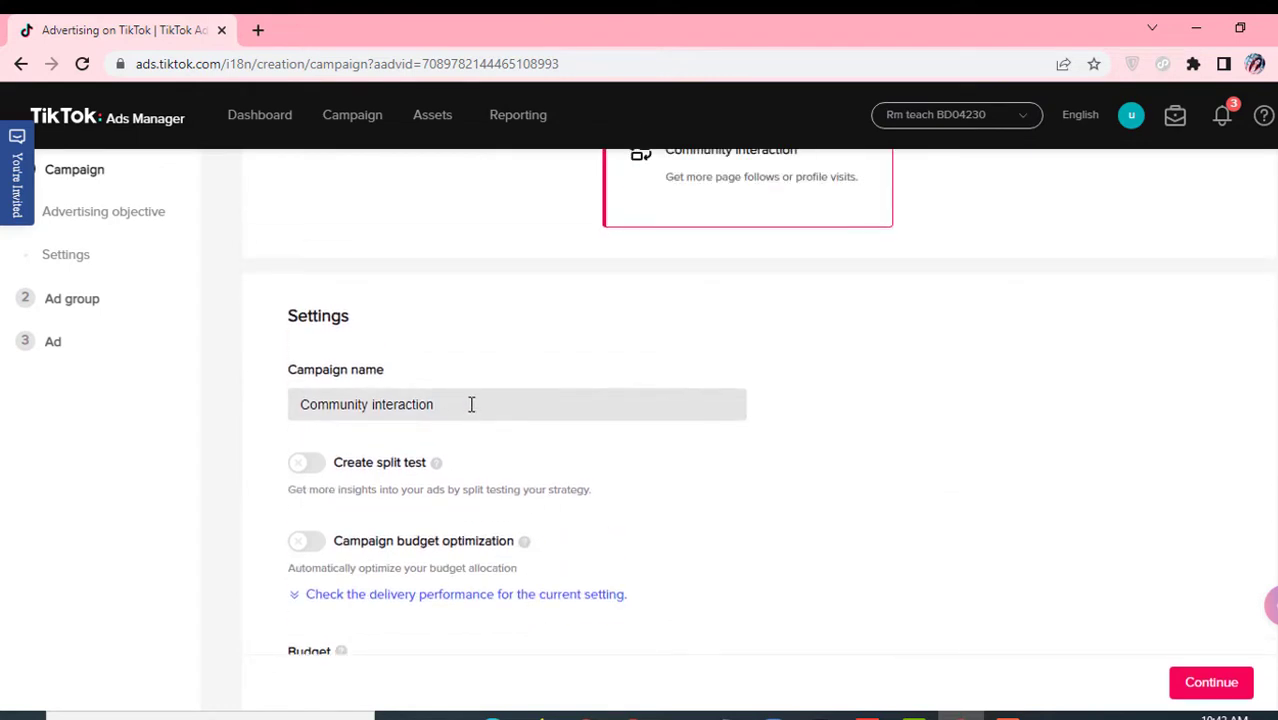
{"action": "left_click_drag", "start_coordinate": [471, 404], "coordinate": [378, 404]}
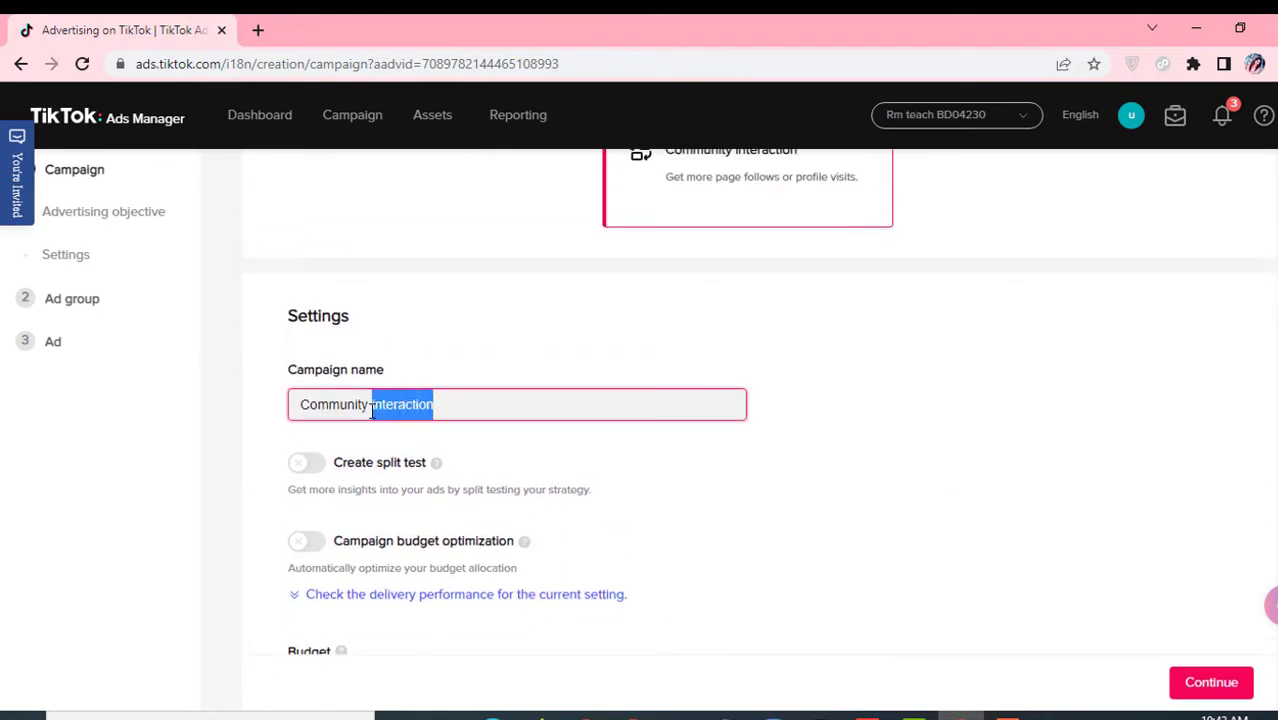
{"action": "key", "text": "BackSpace"}
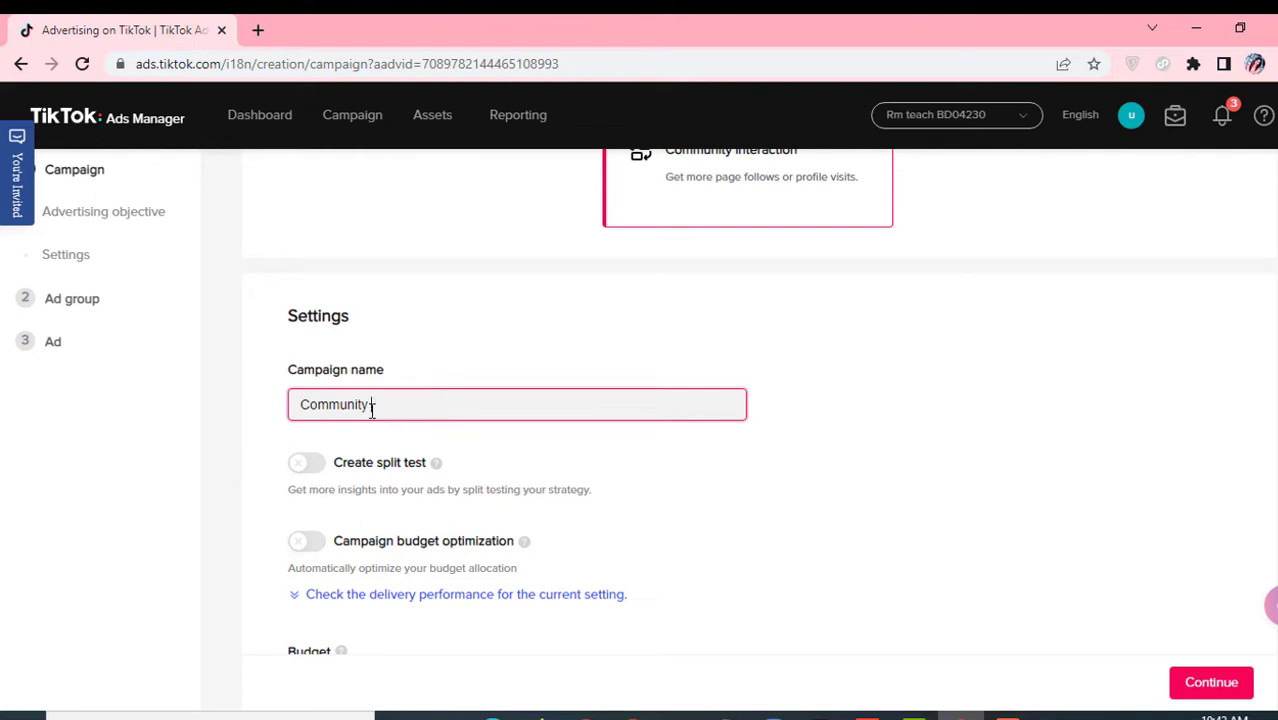
{"action": "key", "text": "ctrl+BackSpace"}
{"action": "scroll", "coordinate": [388, 435], "scroll_direction": "down", "scroll_amount": 1}
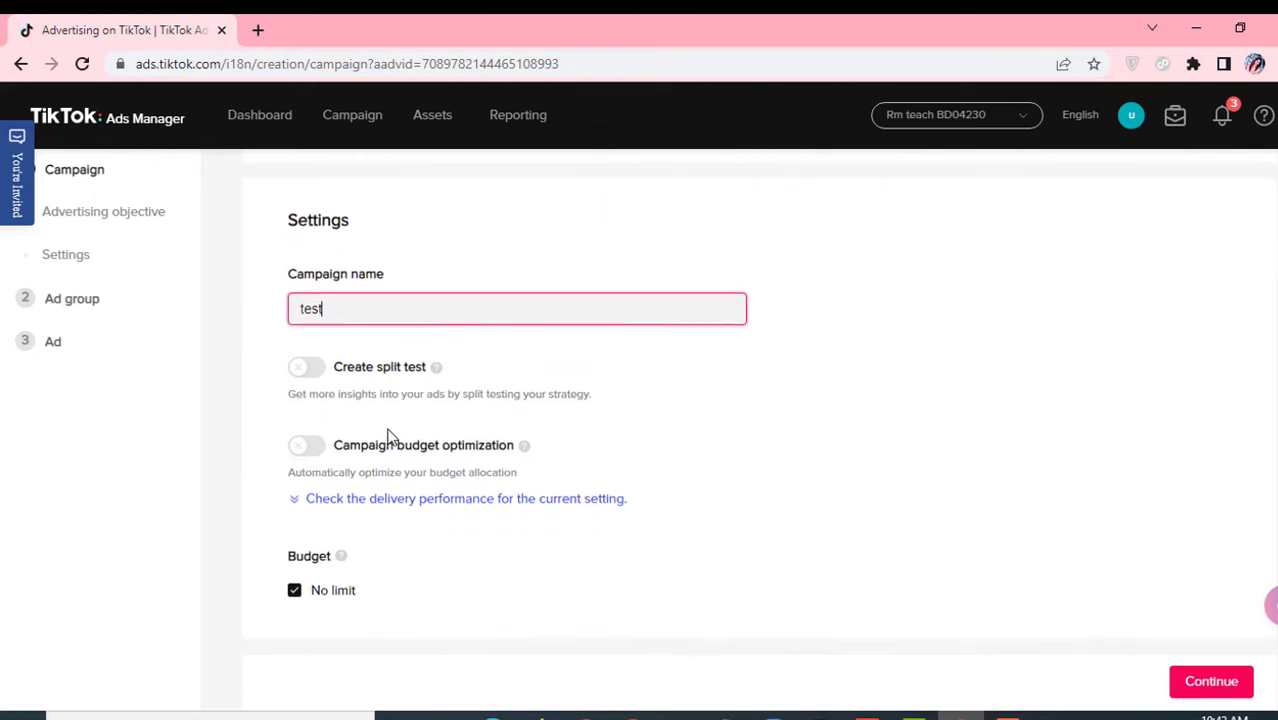
- Turn on the Create split test option to view its stages, and turn it back off
{"action": "scroll", "coordinate": [360, 445], "scroll_direction": "up", "scroll_amount": 2}
{"action": "scroll", "coordinate": [325, 475], "scroll_direction": "down", "scroll_amount": 2}
{"action": "left_click", "coordinate": [310, 370]}
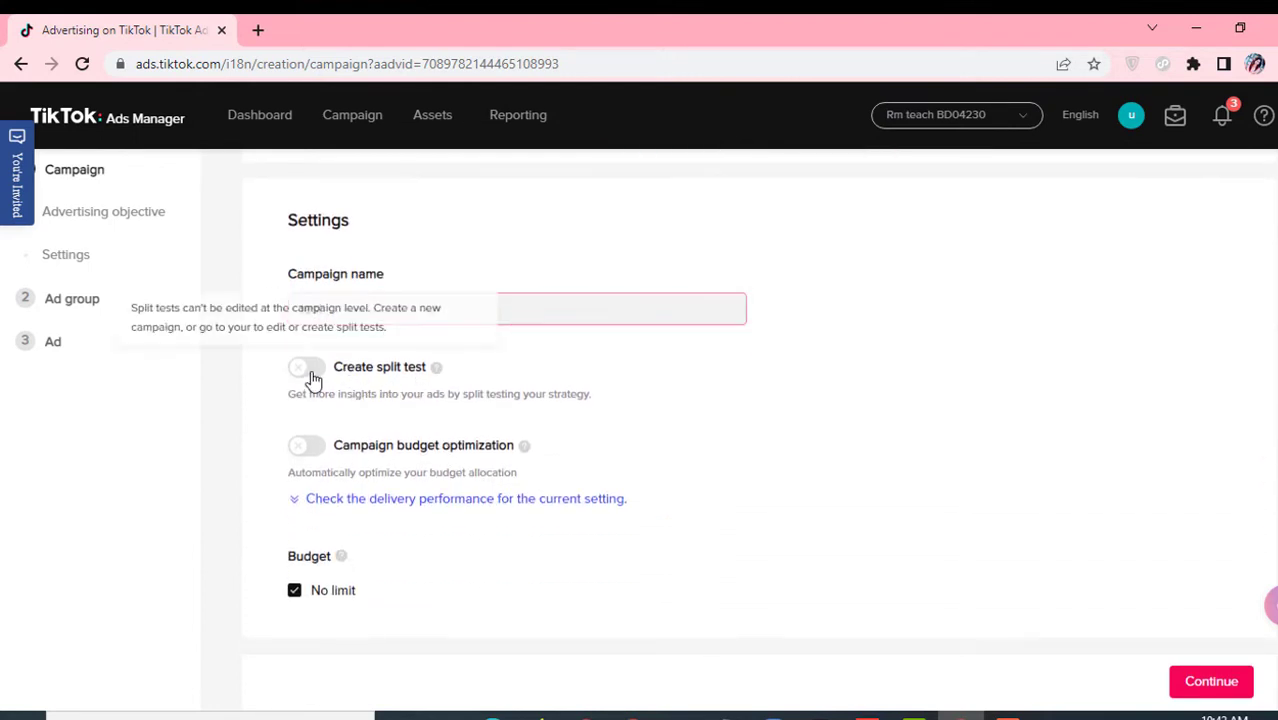
{"action": "scroll", "coordinate": [273, 471], "scroll_direction": "down", "scroll_amount": 1}
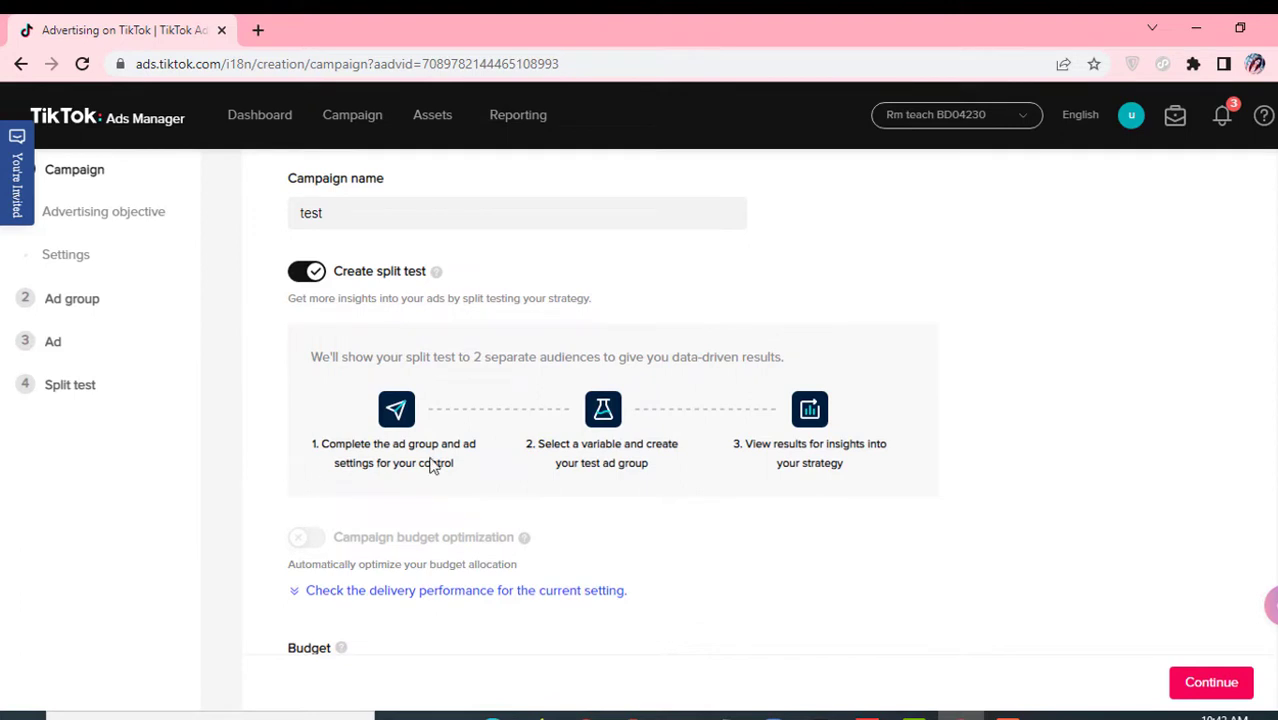
{"action": "scroll", "coordinate": [632, 457], "scroll_direction": "up", "scroll_amount": 2}
{"action": "left_click", "coordinate": [305, 460]}
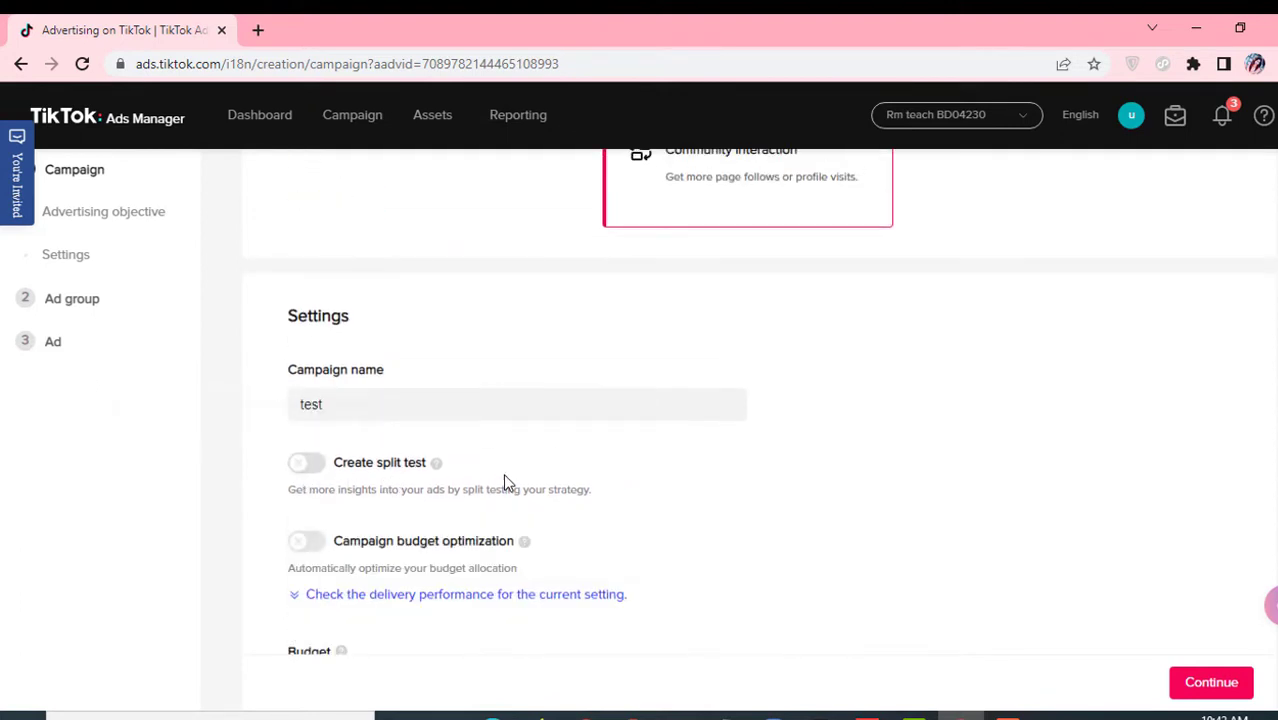
- Expand the delivery performance details and examine the comparison of results without and with campaign budget optimization
{"action": "scroll", "coordinate": [505, 485], "scroll_direction": "down", "scroll_amount": 1}
{"action": "left_click", "coordinate": [553, 500]}
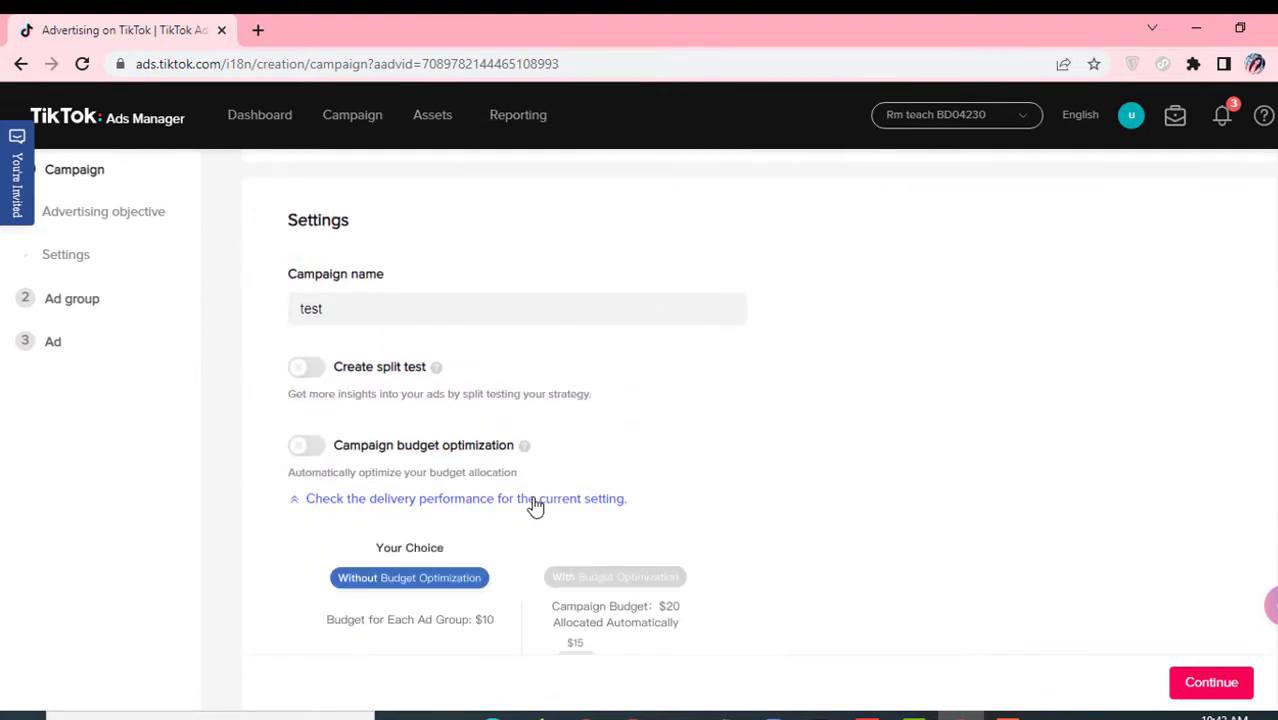
{"action": "scroll", "coordinate": [550, 500], "scroll_direction": "down", "scroll_amount": 2}
{"action": "scroll", "coordinate": [560, 492], "scroll_direction": "up", "scroll_amount": 2}
{"action": "scroll", "coordinate": [480, 450], "scroll_direction": "down", "scroll_amount": 2}
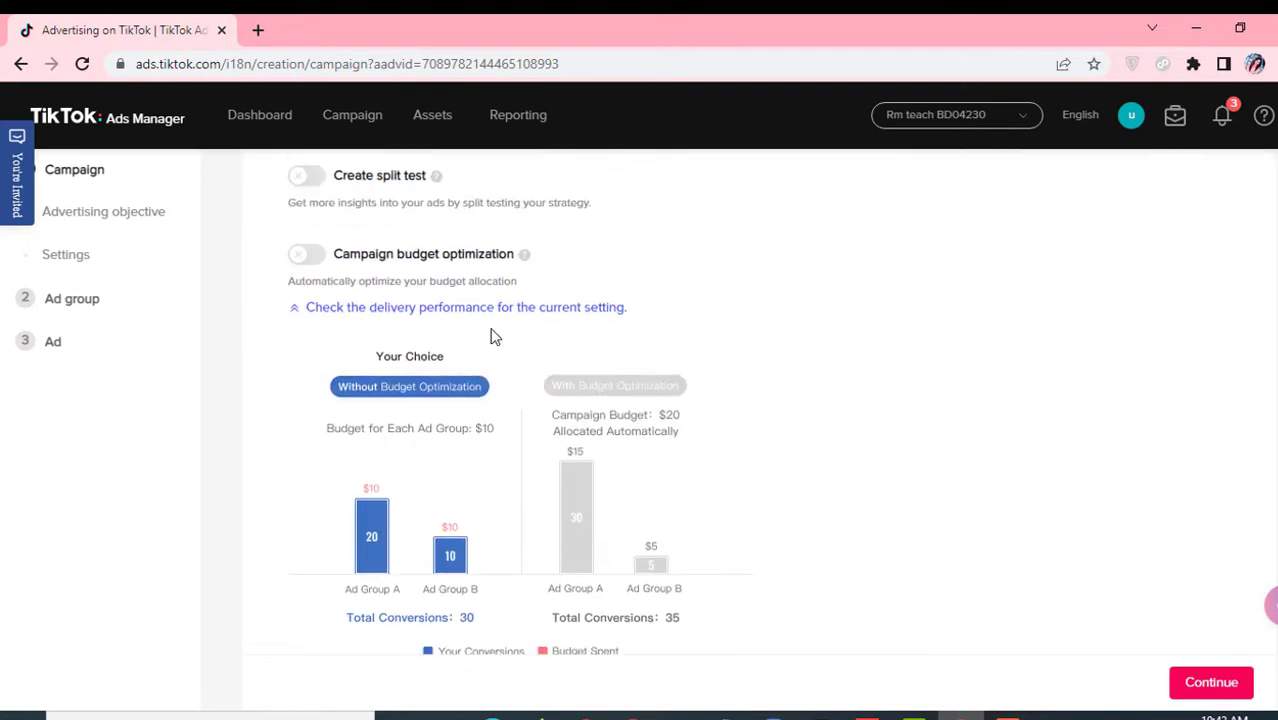
{"action": "scroll", "coordinate": [500, 391], "scroll_direction": "down", "scroll_amount": 1}
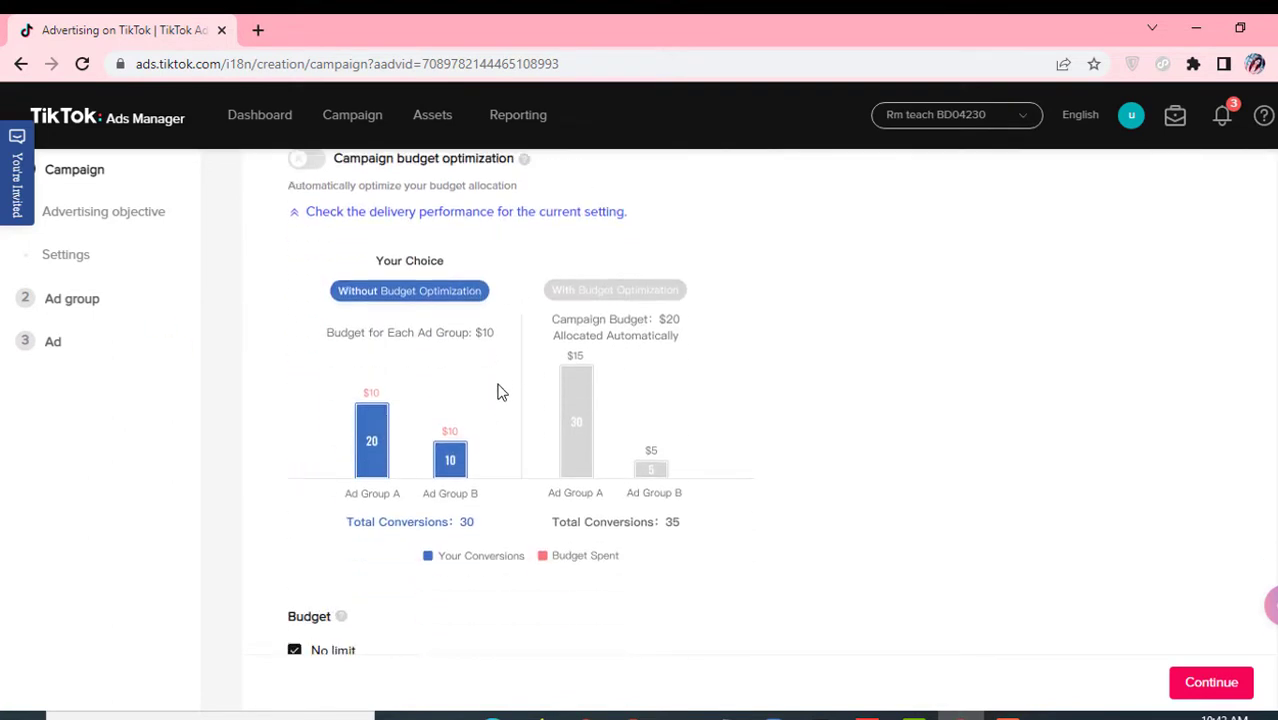
{"action": "scroll", "coordinate": [451, 445], "scroll_direction": "up", "scroll_amount": 1}
{"action": "scroll", "coordinate": [491, 390], "scroll_direction": "down", "scroll_amount": 1}
{"action": "scroll", "coordinate": [400, 395], "scroll_direction": "up", "scroll_amount": 2}
{"action": "scroll", "coordinate": [490, 397], "scroll_direction": "down", "scroll_amount": 2}
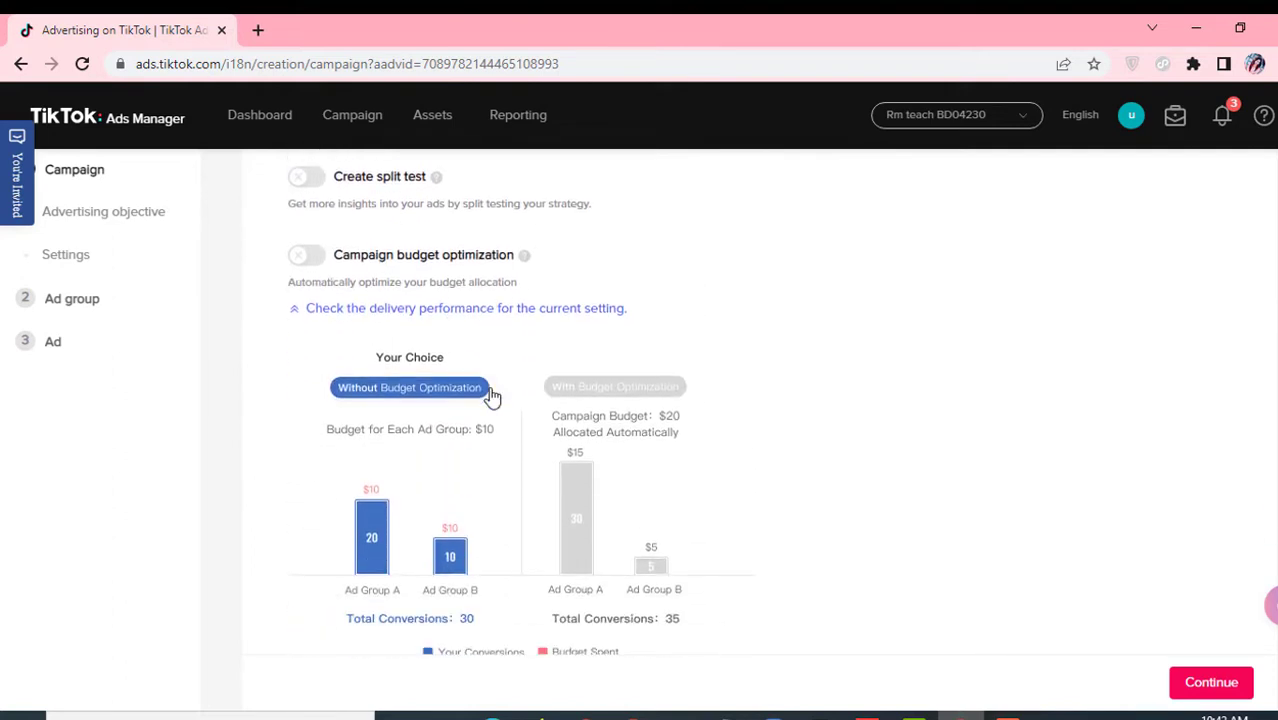
{"action": "scroll", "coordinate": [406, 511], "scroll_direction": "up", "scroll_amount": 4}
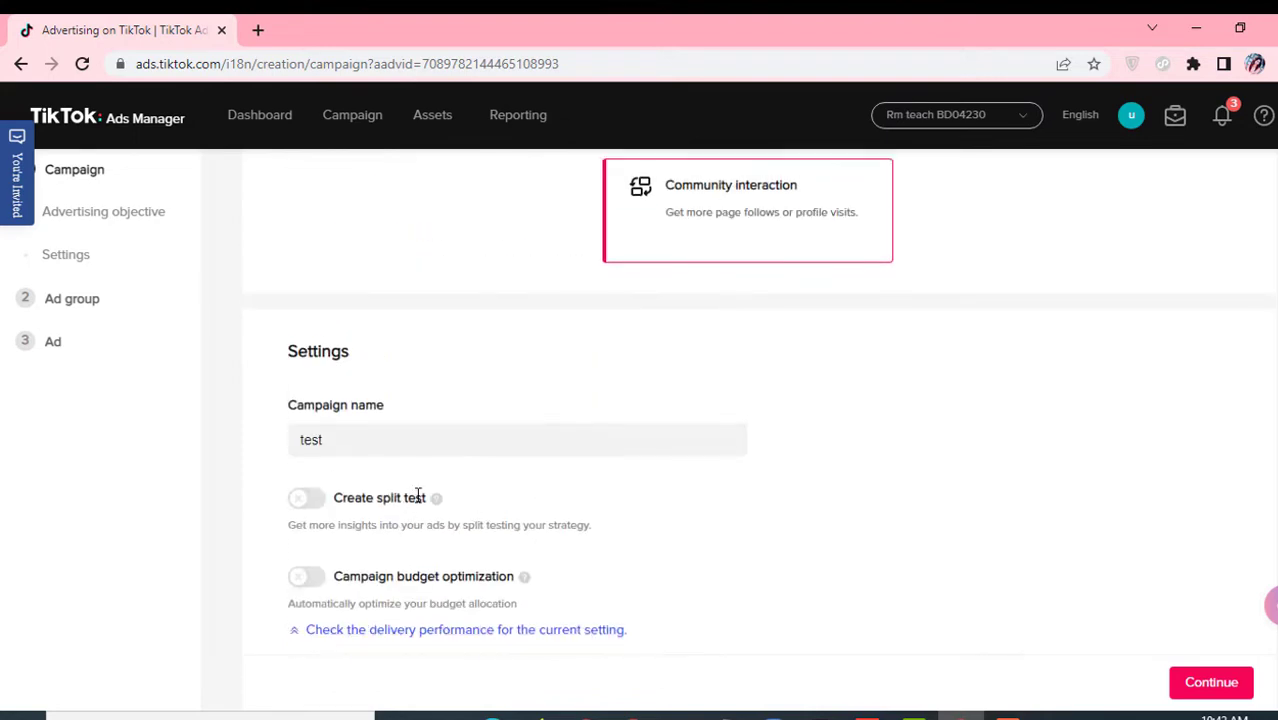
{"action": "scroll", "coordinate": [416, 493], "scroll_direction": "down", "scroll_amount": 3}
{"action": "scroll", "coordinate": [347, 337], "scroll_direction": "up", "scroll_amount": 2}
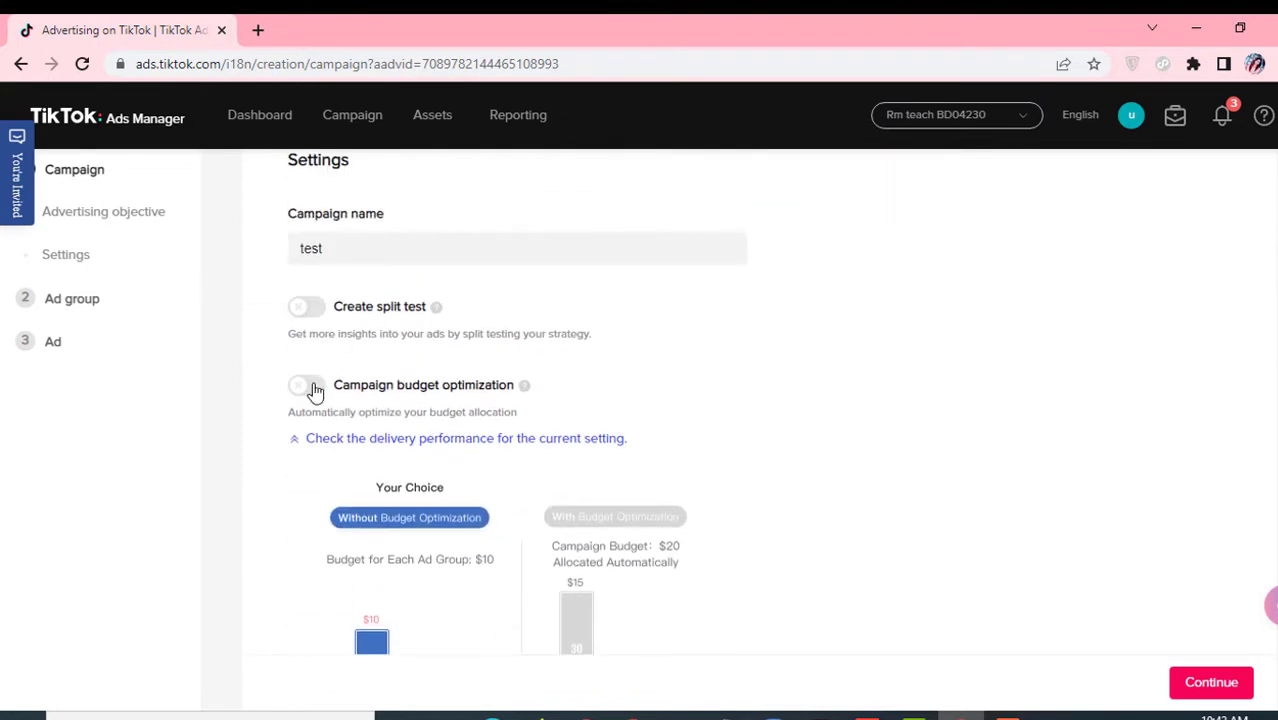
- Remove the No limit setting from the campaign budget and set a daily budget of 50 USD
{"action": "scroll", "coordinate": [565, 451], "scroll_direction": "down", "scroll_amount": 3}
{"action": "left_click", "coordinate": [332, 589]}
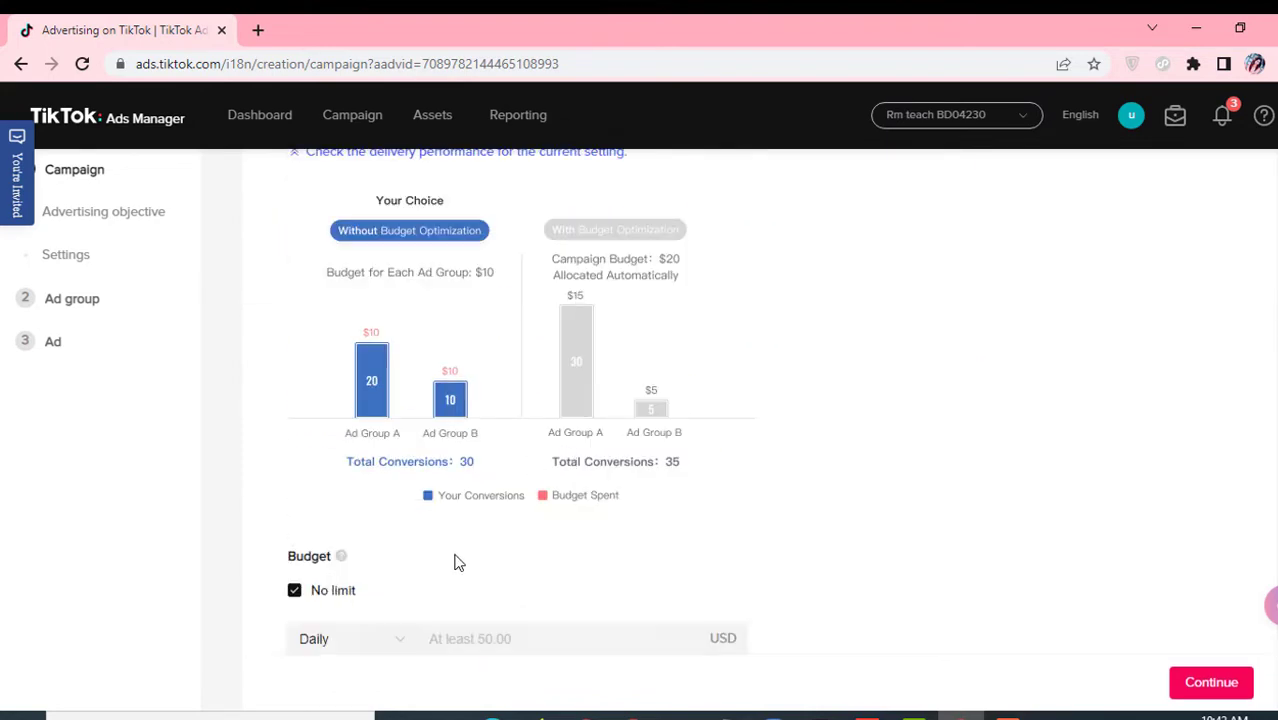
{"action": "scroll", "coordinate": [479, 548], "scroll_direction": "down", "scroll_amount": 1}
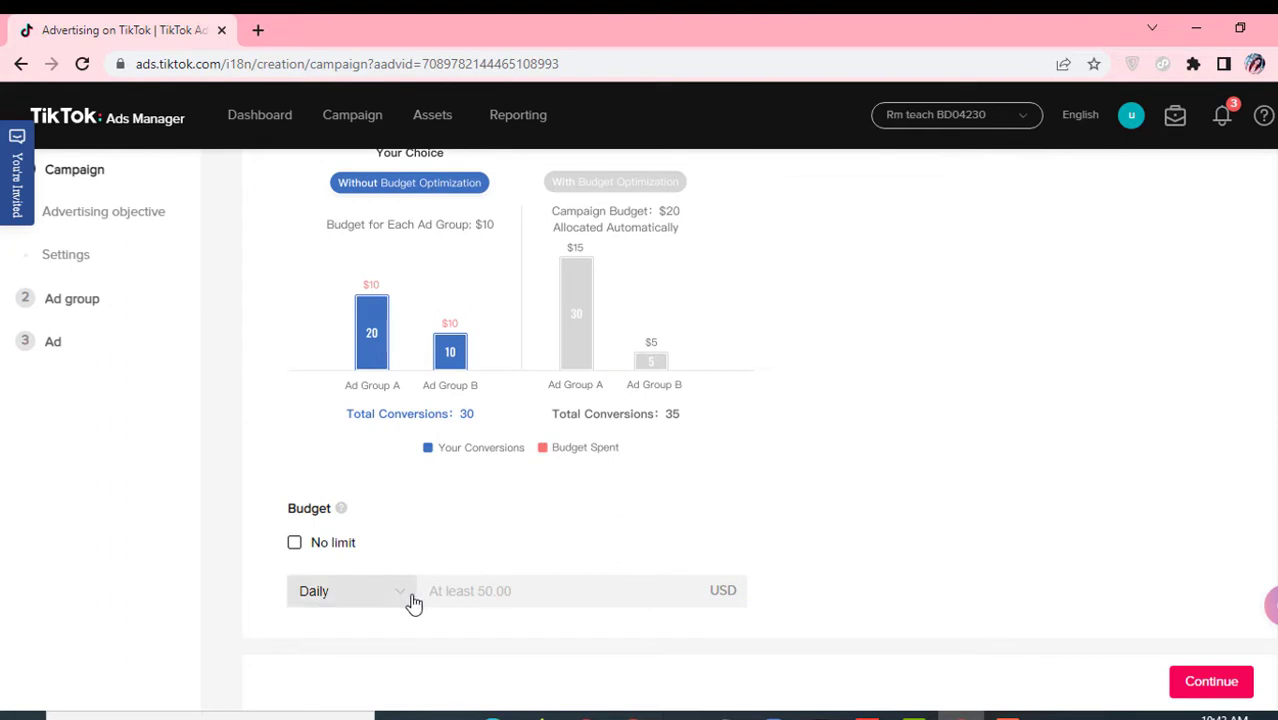
{"action": "left_click", "coordinate": [504, 593]}
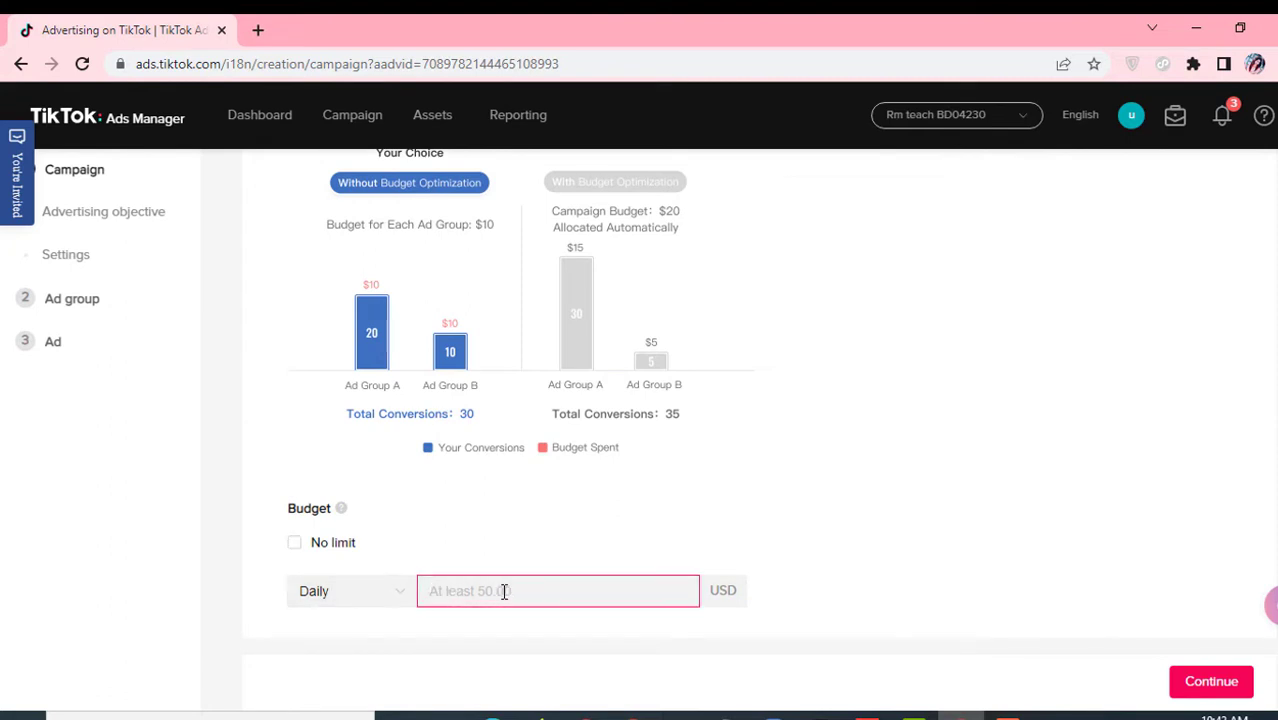
{"action": "type", "text": "50"}
{"action": "left_click", "coordinate": [830, 484]}
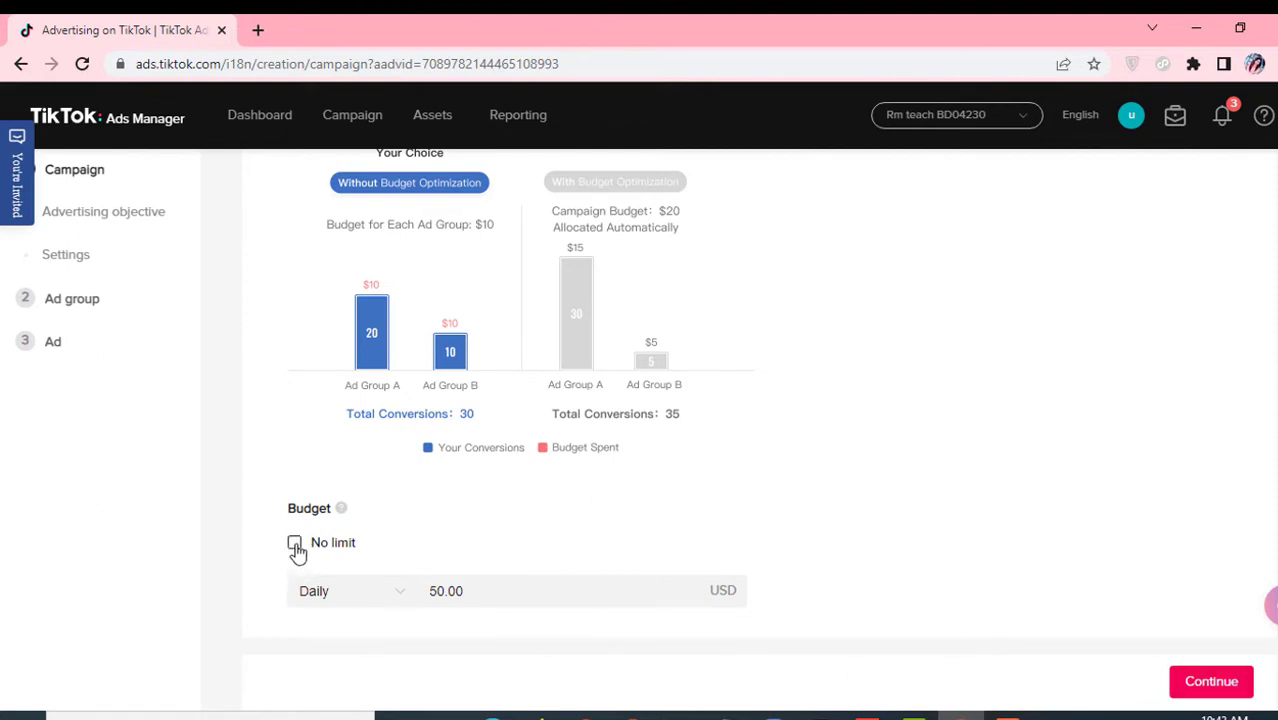
- Continue to the ad group stage and shorten the ad group name to "Ad group"
{"action": "left_click", "coordinate": [1205, 690]}
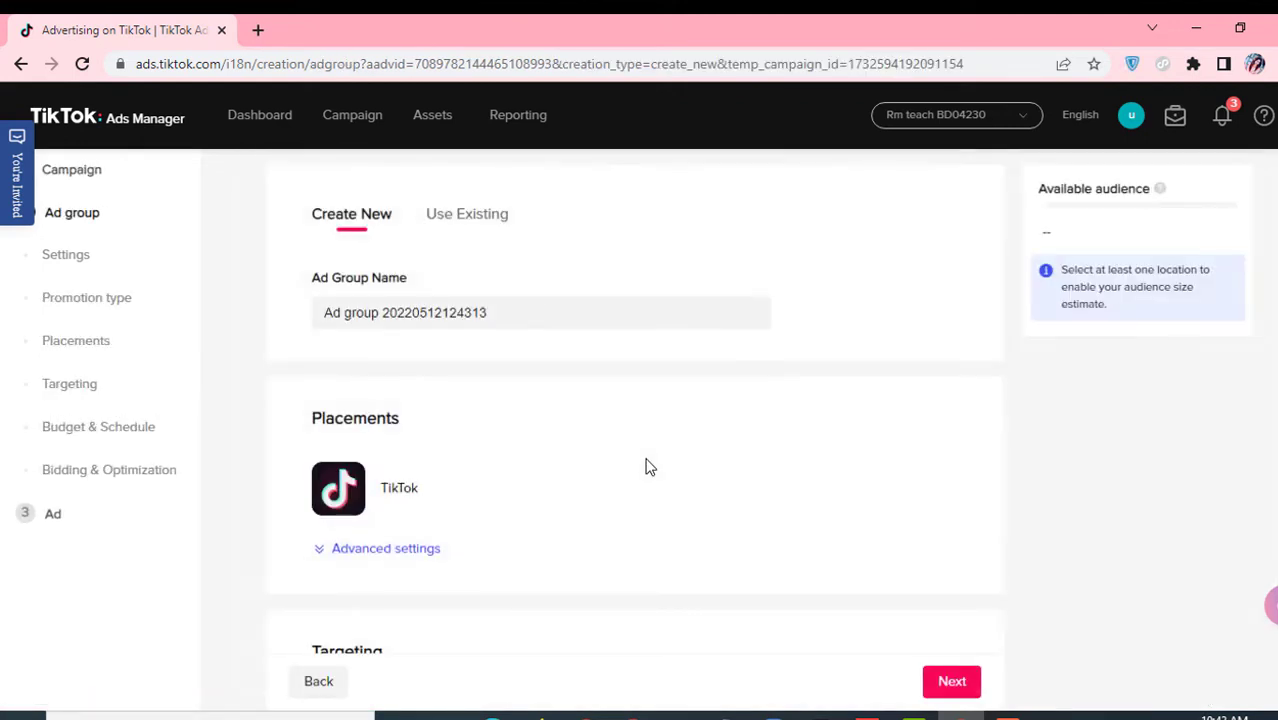
{"action": "left_click_drag", "start_coordinate": [491, 317], "coordinate": [320, 314]}
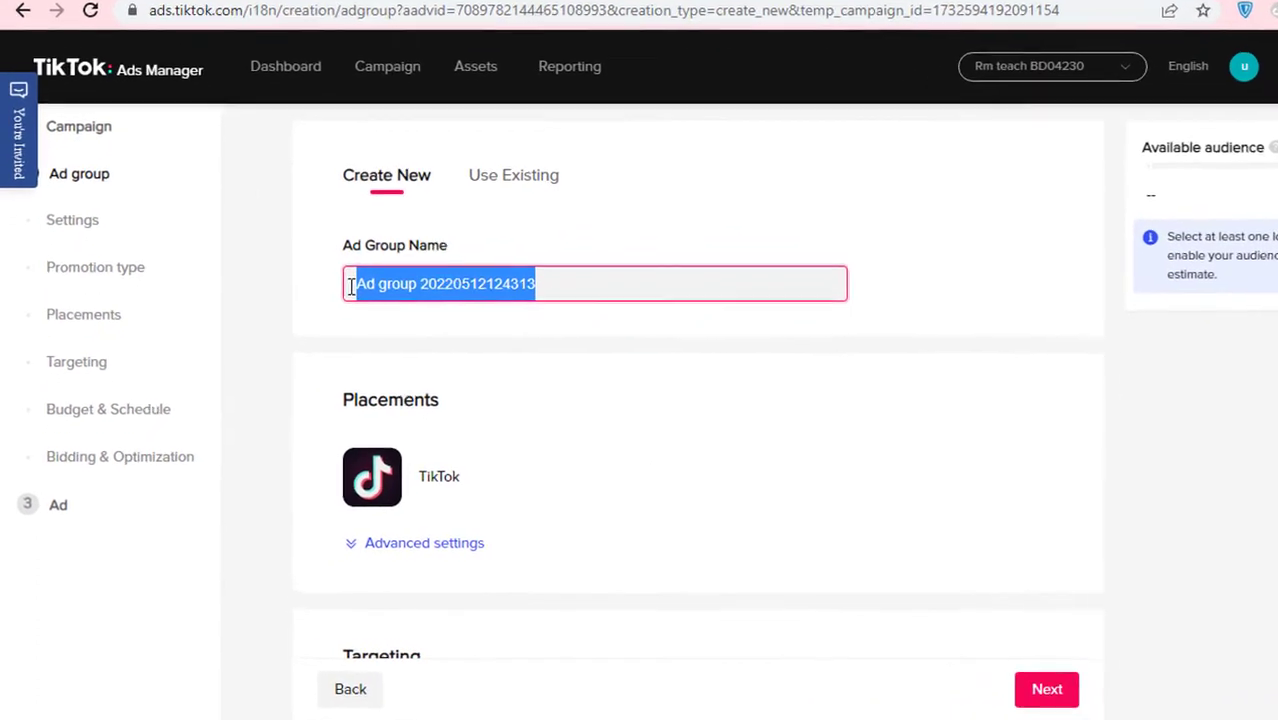
{"action": "left_click", "coordinate": [596, 284]}
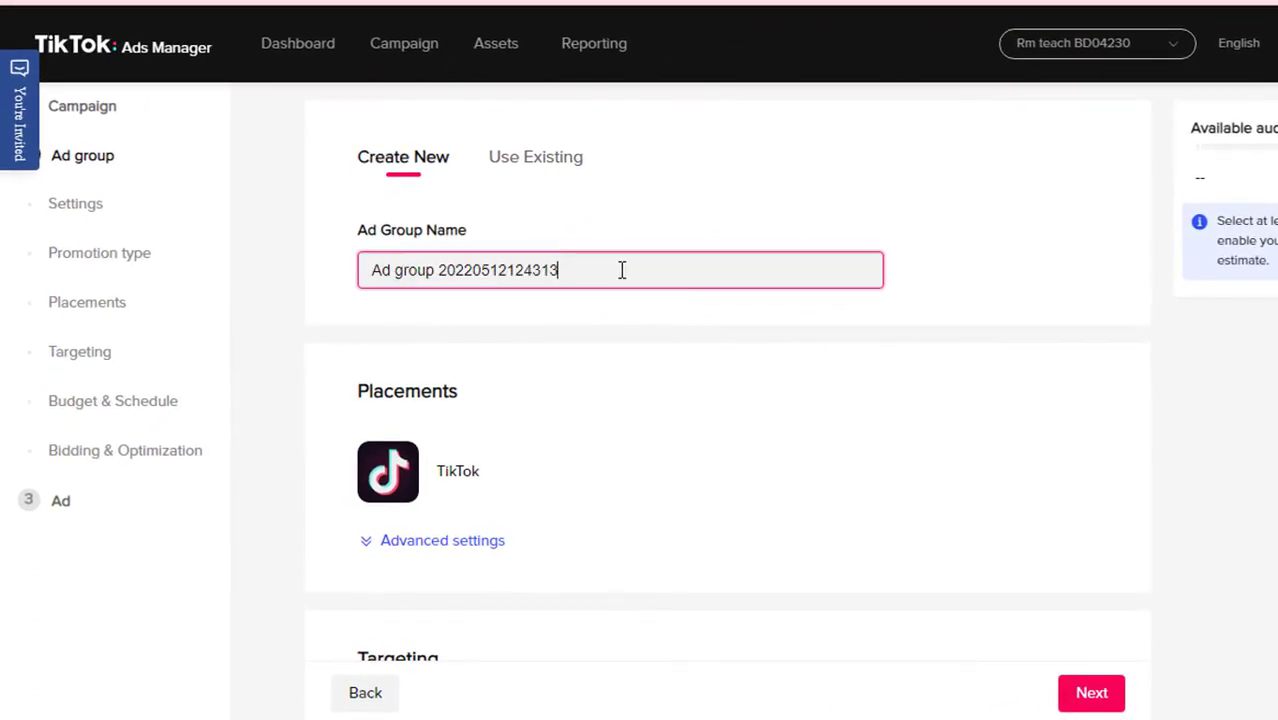
{"action": "left_click_drag", "start_coordinate": [596, 284], "coordinate": [420, 285]}
{"action": "key", "text": "BackSpace"}
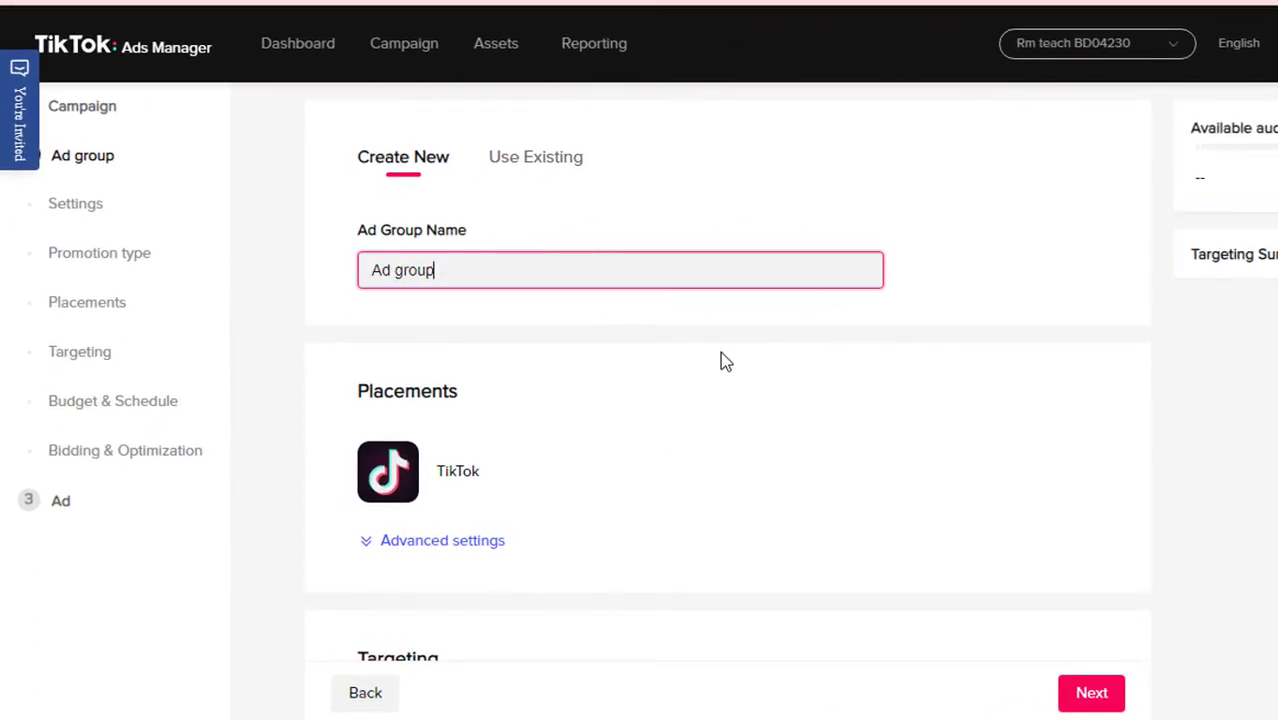
{"action": "left_click", "coordinate": [700, 386]}
- Expand the advanced placement settings and examine the User Comment and Video download options
{"action": "scroll", "coordinate": [700, 386], "scroll_direction": "down", "scroll_amount": 1}
{"action": "left_click", "coordinate": [452, 436]}
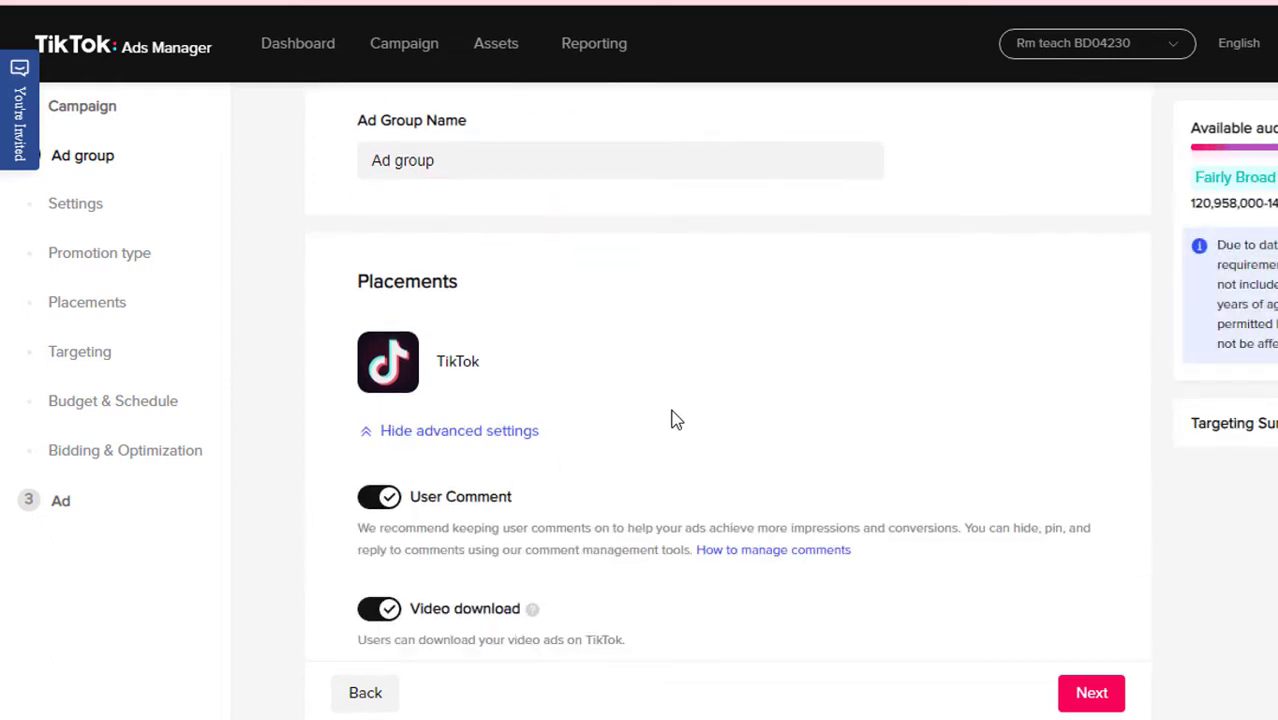
{"action": "scroll", "coordinate": [674, 420], "scroll_direction": "down", "scroll_amount": 1}
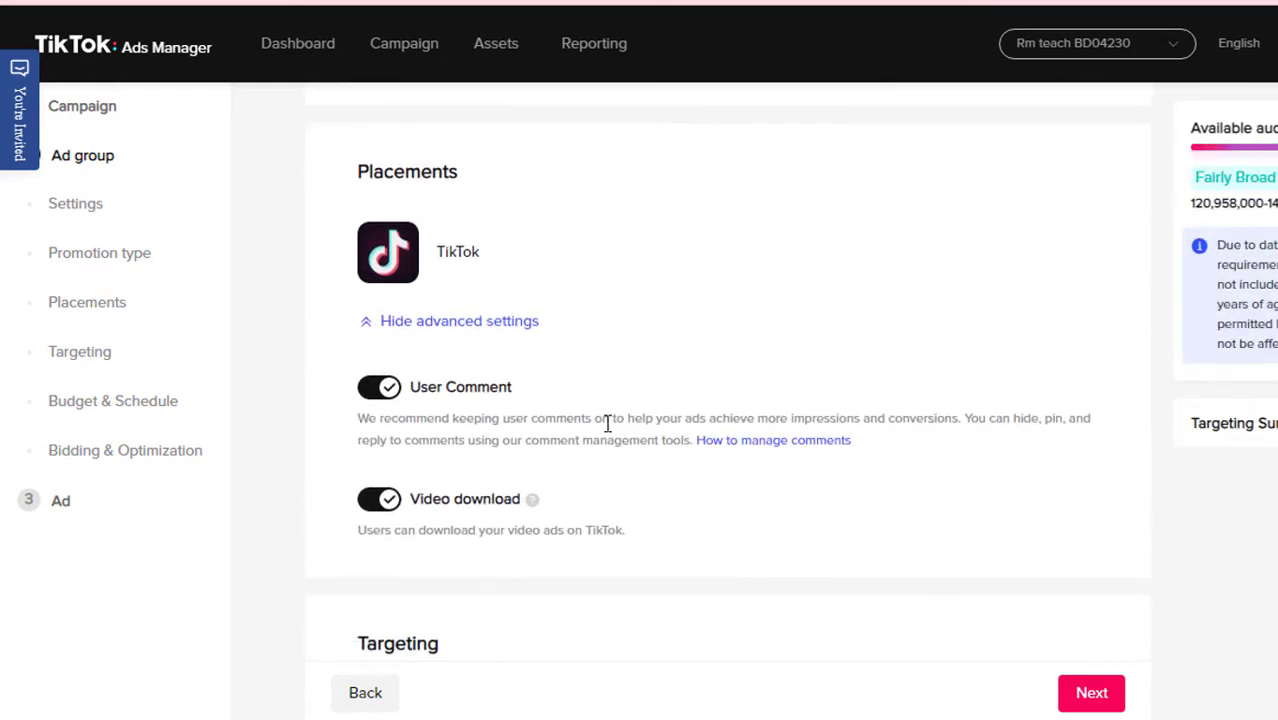
{"action": "left_click", "coordinate": [495, 324]}
{"action": "scroll", "coordinate": [580, 351], "scroll_direction": "up", "scroll_amount": 2}
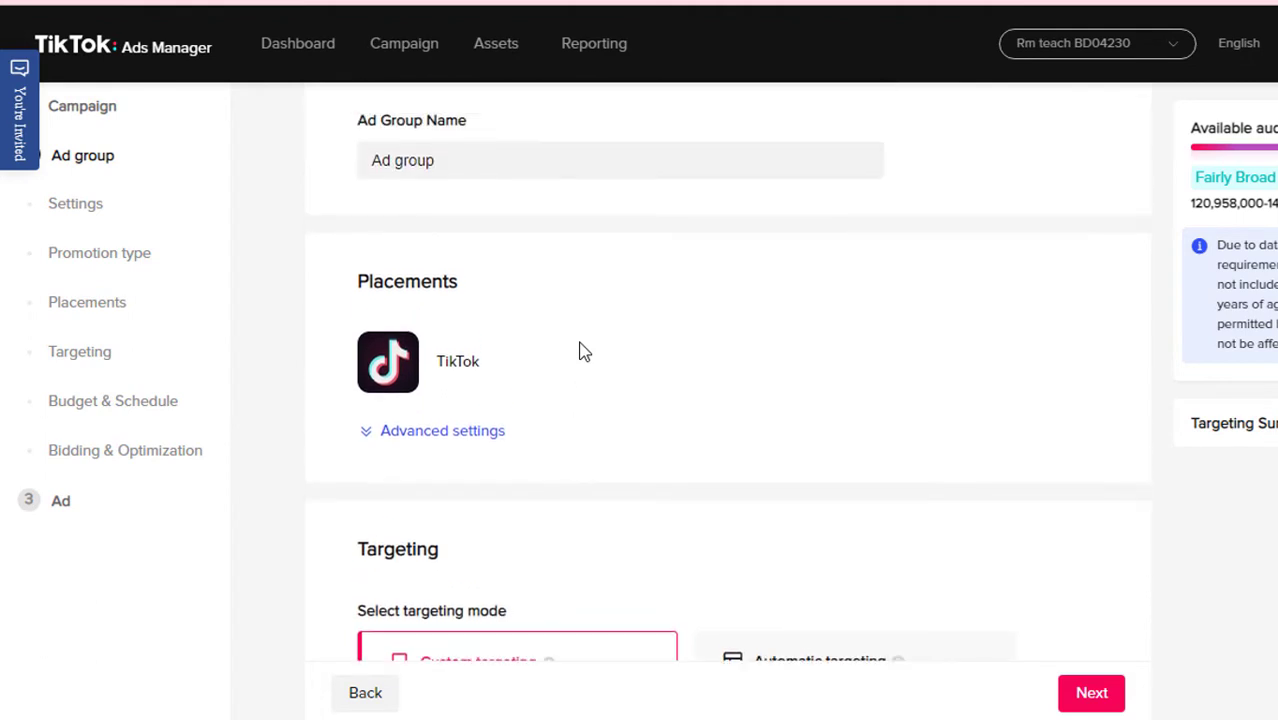
{"action": "scroll", "coordinate": [584, 350], "scroll_direction": "down", "scroll_amount": 2}
{"action": "left_click", "coordinate": [475, 324]}
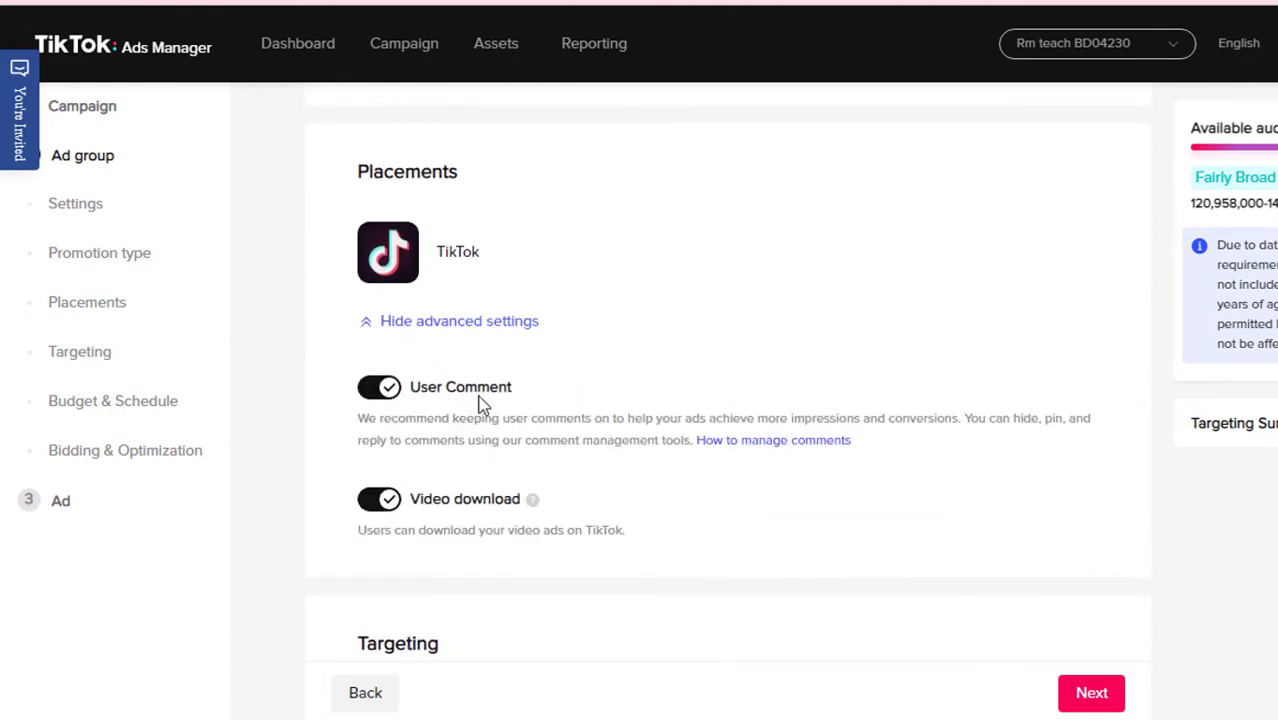
{"action": "scroll", "coordinate": [475, 400], "scroll_direction": "down", "scroll_amount": 1}
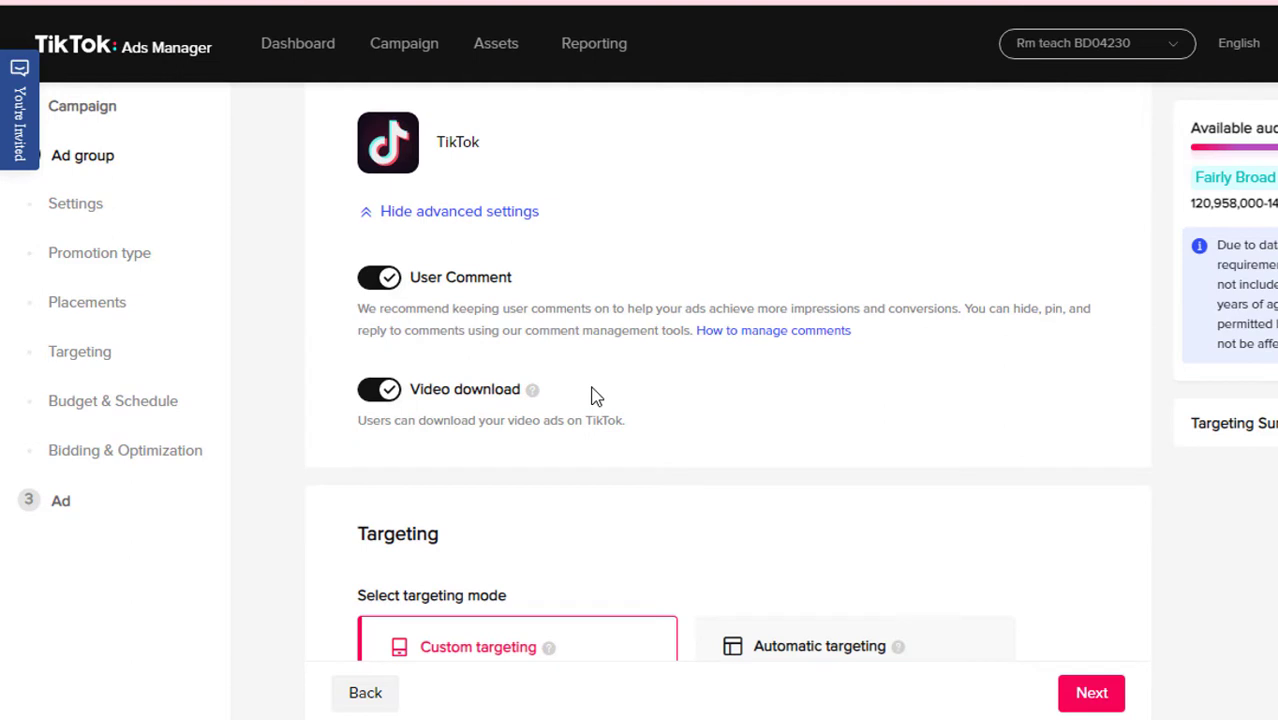
{"action": "left_click", "coordinate": [378, 290]}
{"action": "left_click", "coordinate": [973, 279]}
- Add Canada to the target locations alongside United States under custom targeting
{"action": "scroll", "coordinate": [576, 383], "scroll_direction": "down", "scroll_amount": 2}
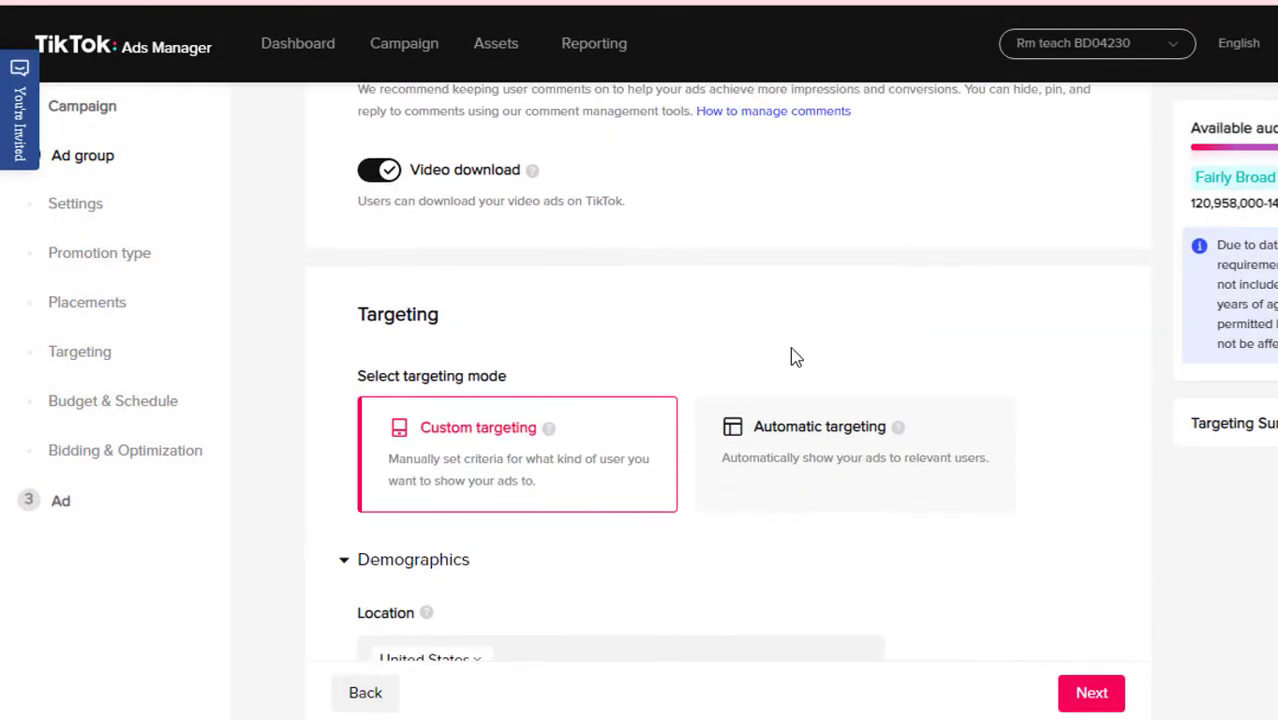
{"action": "scroll", "coordinate": [790, 355], "scroll_direction": "down", "scroll_amount": 2}
{"action": "scroll", "coordinate": [893, 233], "scroll_direction": "up", "scroll_amount": 1}
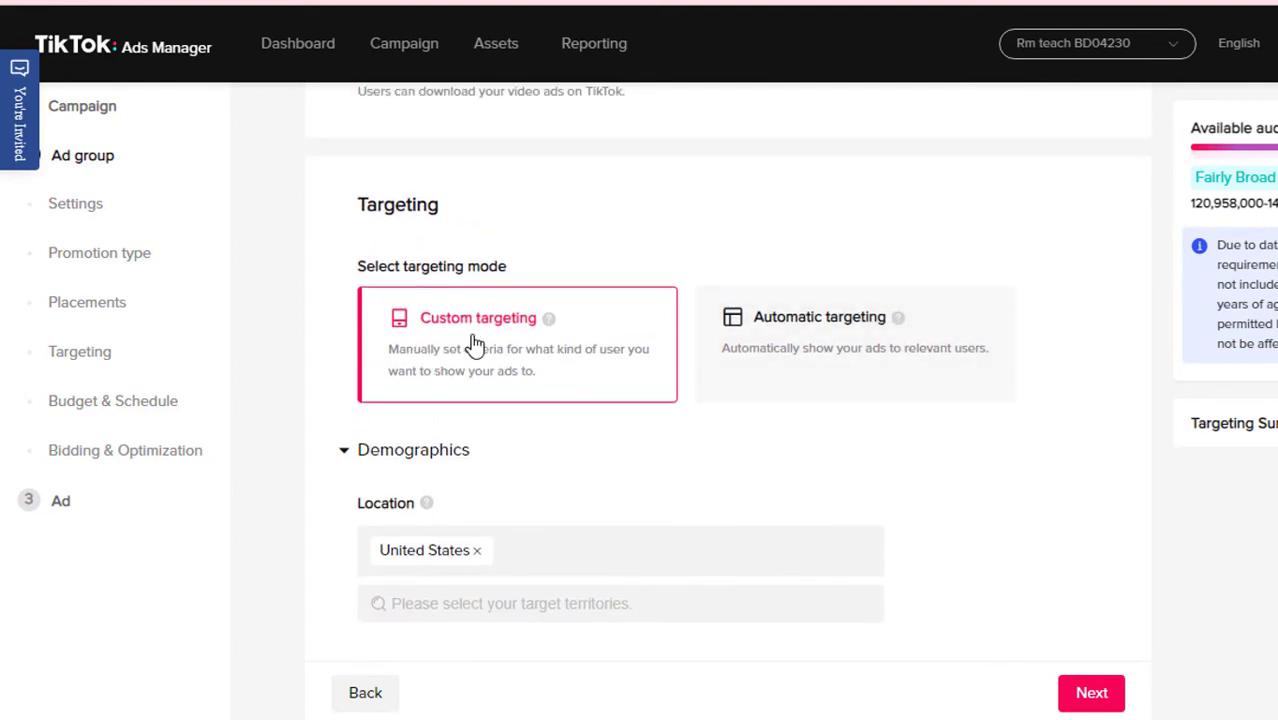
{"action": "scroll", "coordinate": [476, 340], "scroll_direction": "down", "scroll_amount": 1}
{"action": "scroll", "coordinate": [474, 286], "scroll_direction": "up", "scroll_amount": 1}
{"action": "scroll", "coordinate": [620, 255], "scroll_direction": "down", "scroll_amount": 1}
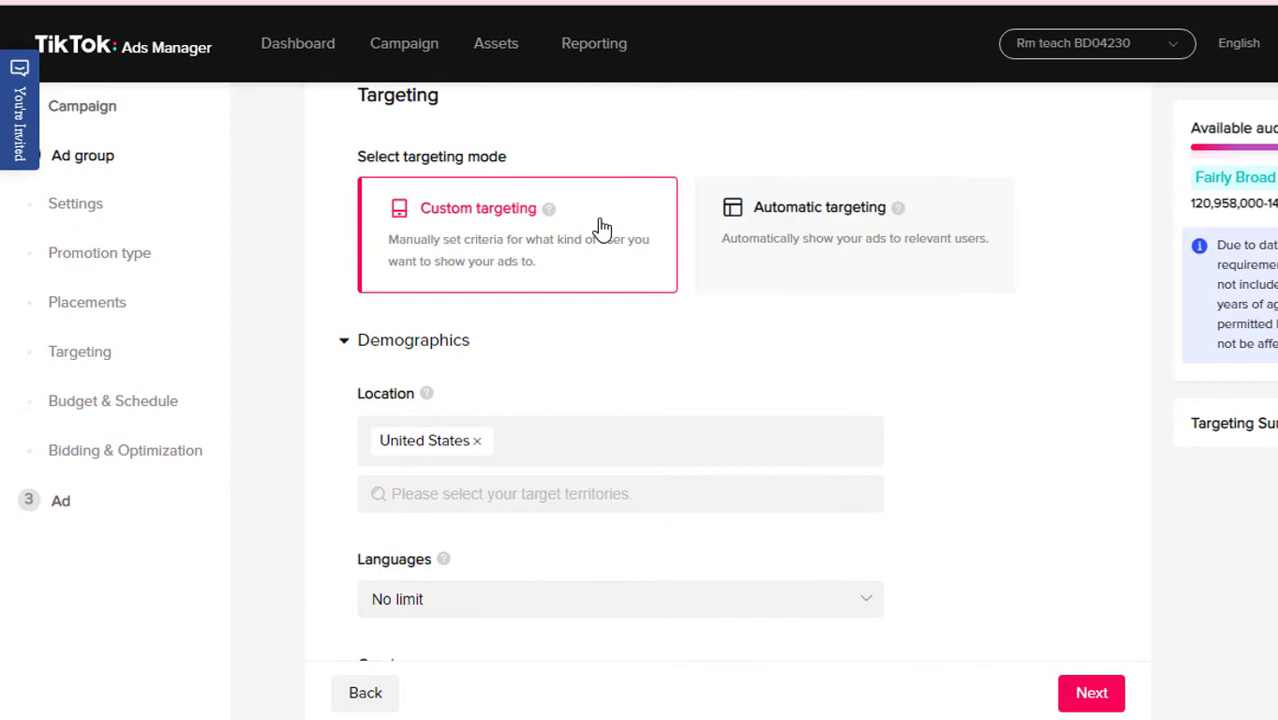
{"action": "scroll", "coordinate": [600, 228], "scroll_direction": "down", "scroll_amount": 1}
{"action": "left_click", "coordinate": [445, 388]}
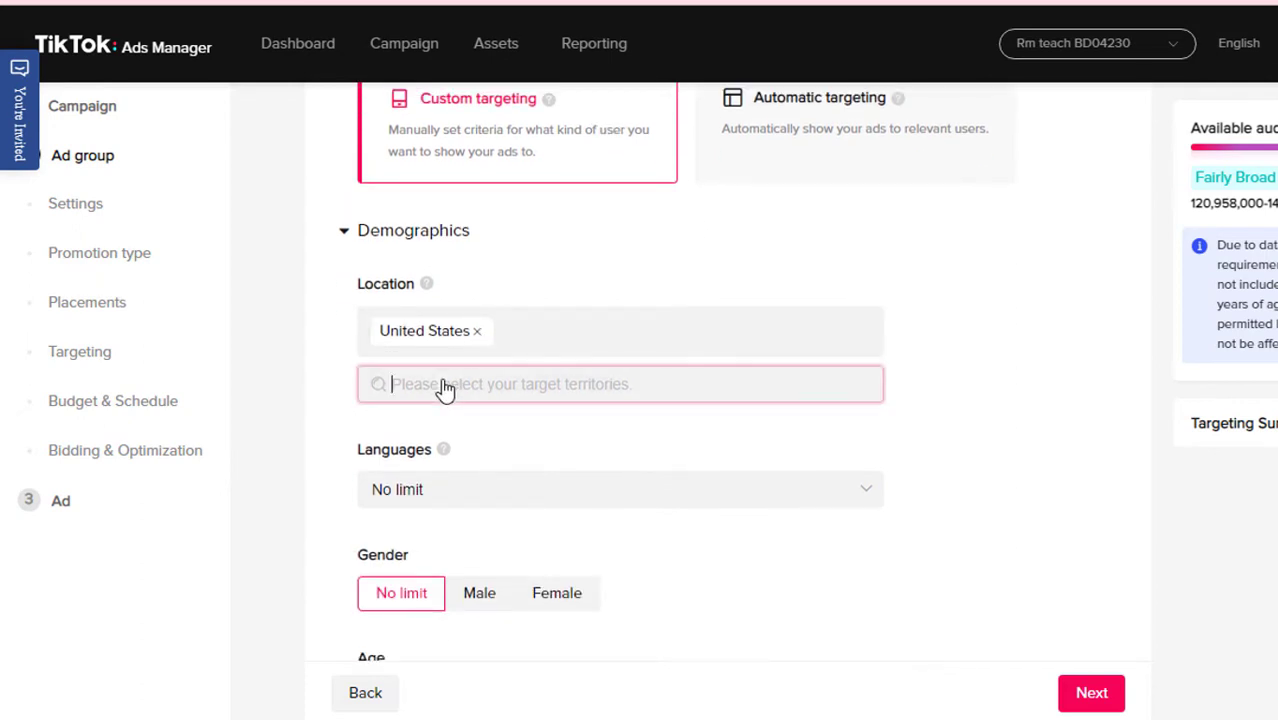
{"action": "scroll", "coordinate": [442, 300], "scroll_direction": "up", "scroll_amount": 2}
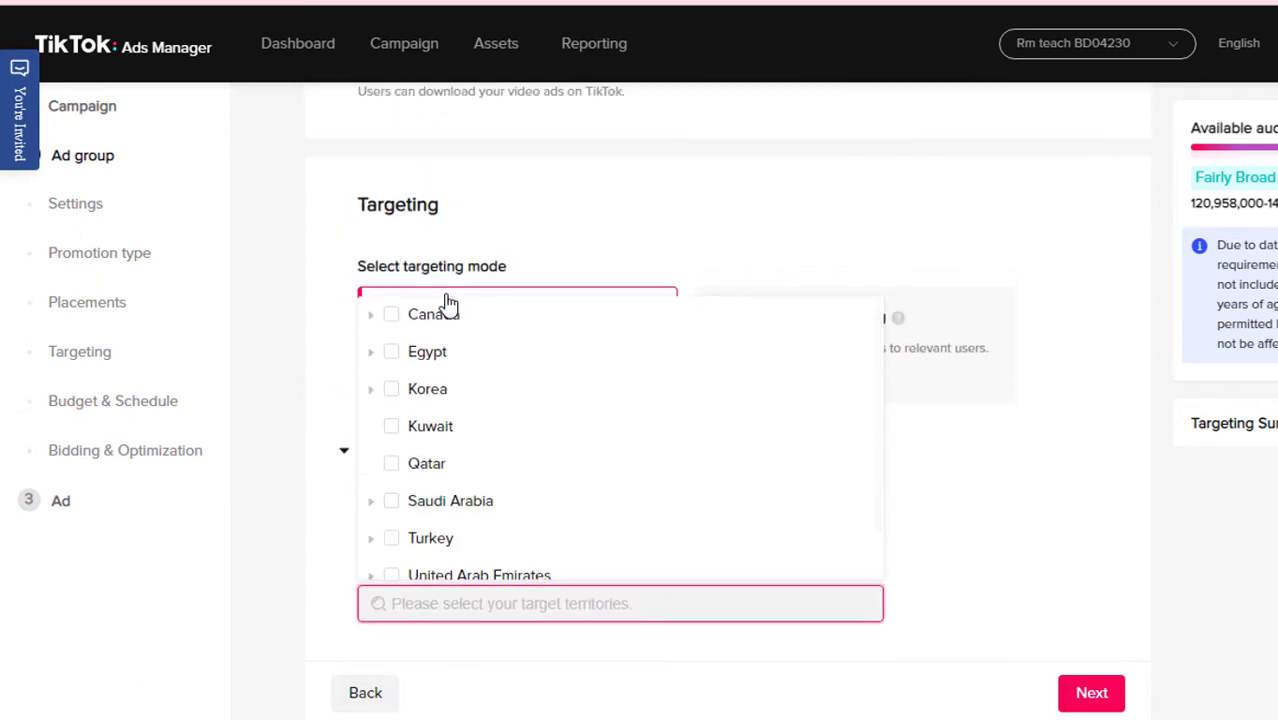
{"action": "left_click", "coordinate": [396, 318]}
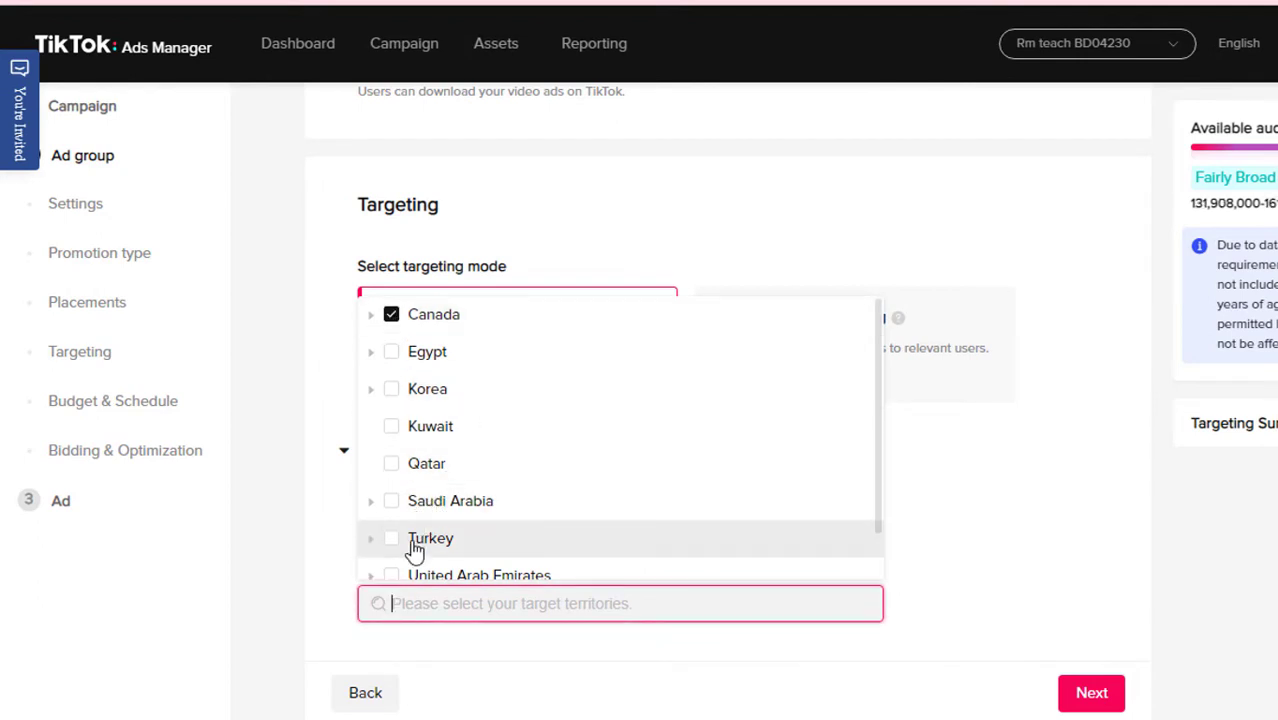
{"action": "left_click", "coordinate": [950, 482]}
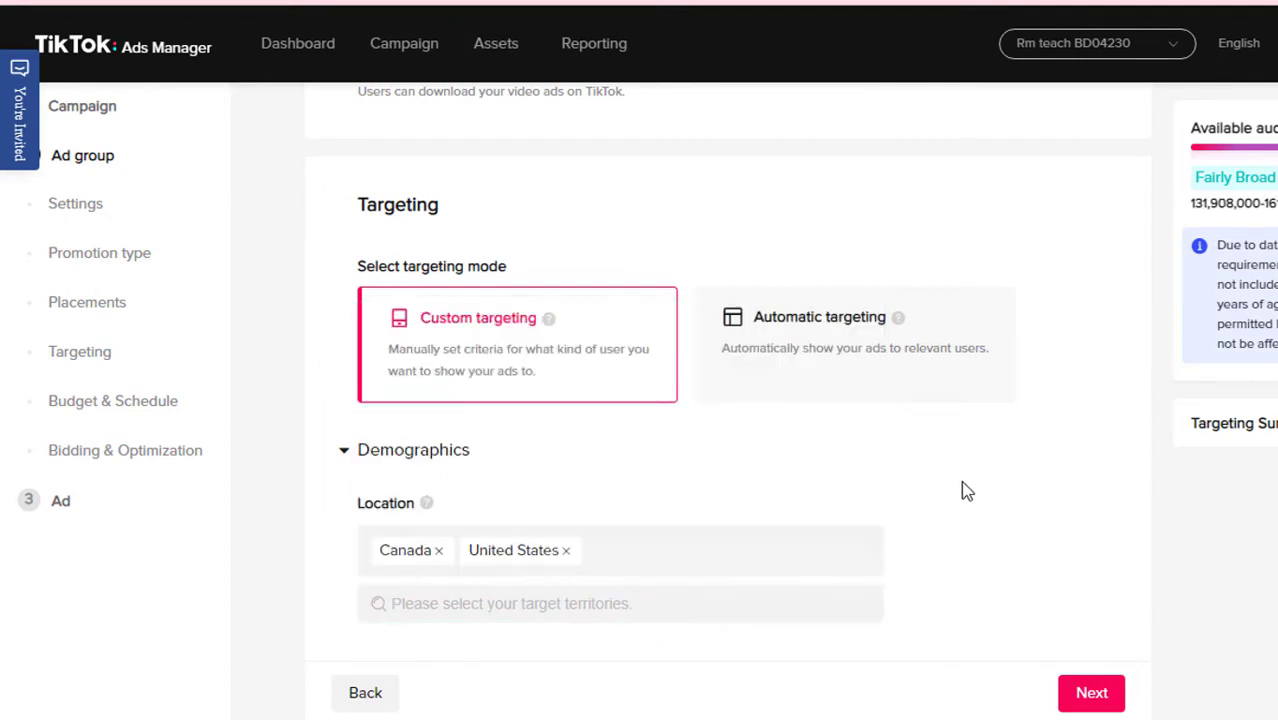
- Set the target audience language to English
{"action": "scroll", "coordinate": [805, 455], "scroll_direction": "down", "scroll_amount": 3}
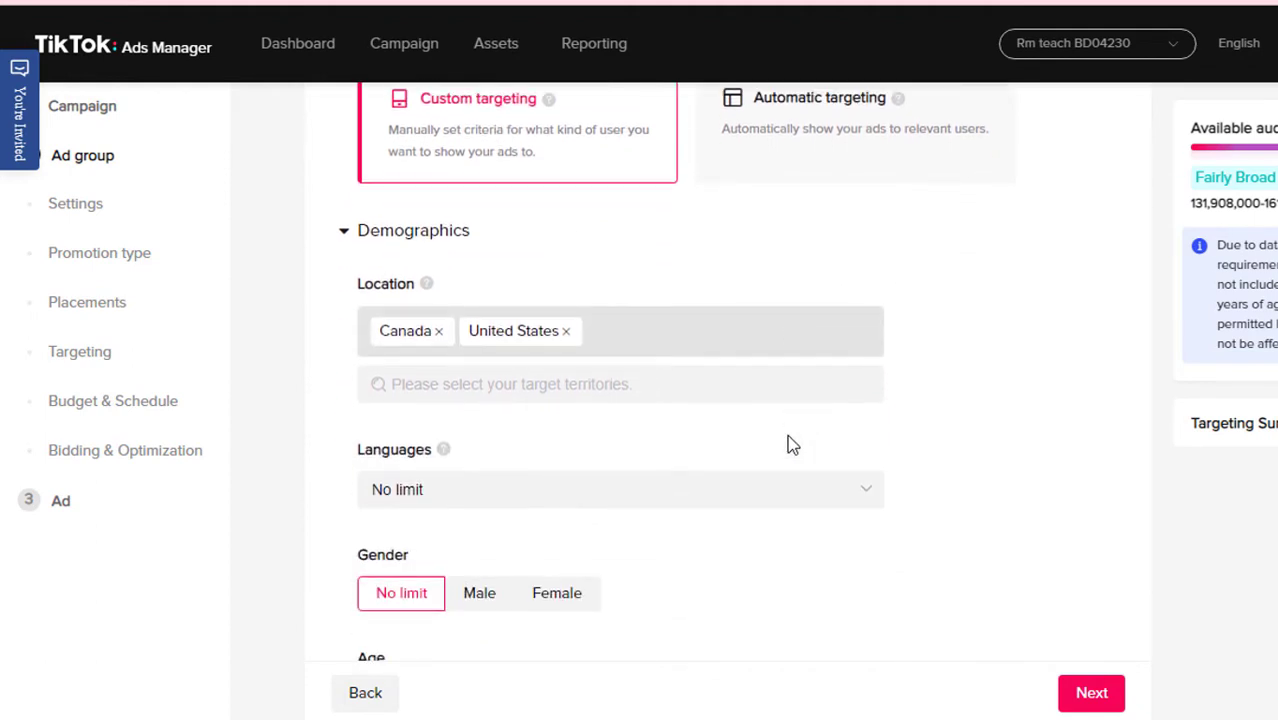
{"action": "scroll", "coordinate": [570, 356], "scroll_direction": "down", "scroll_amount": 1}
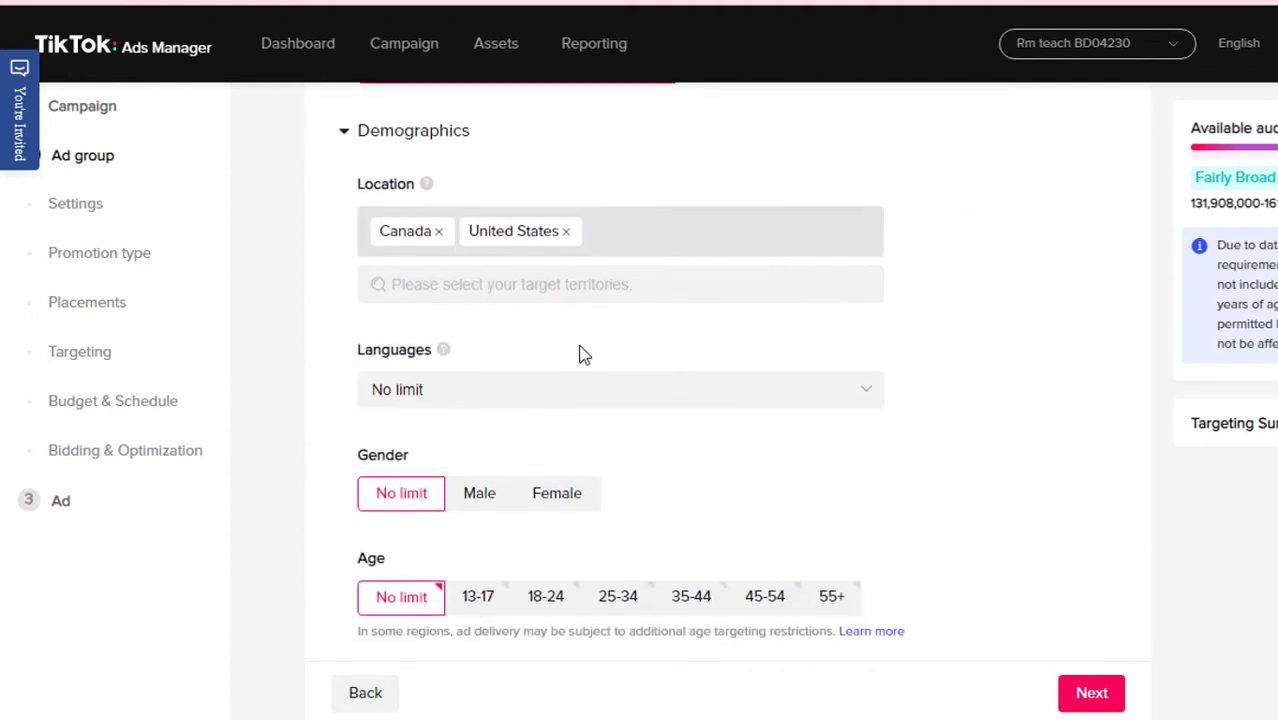
{"action": "left_click", "coordinate": [553, 385]}
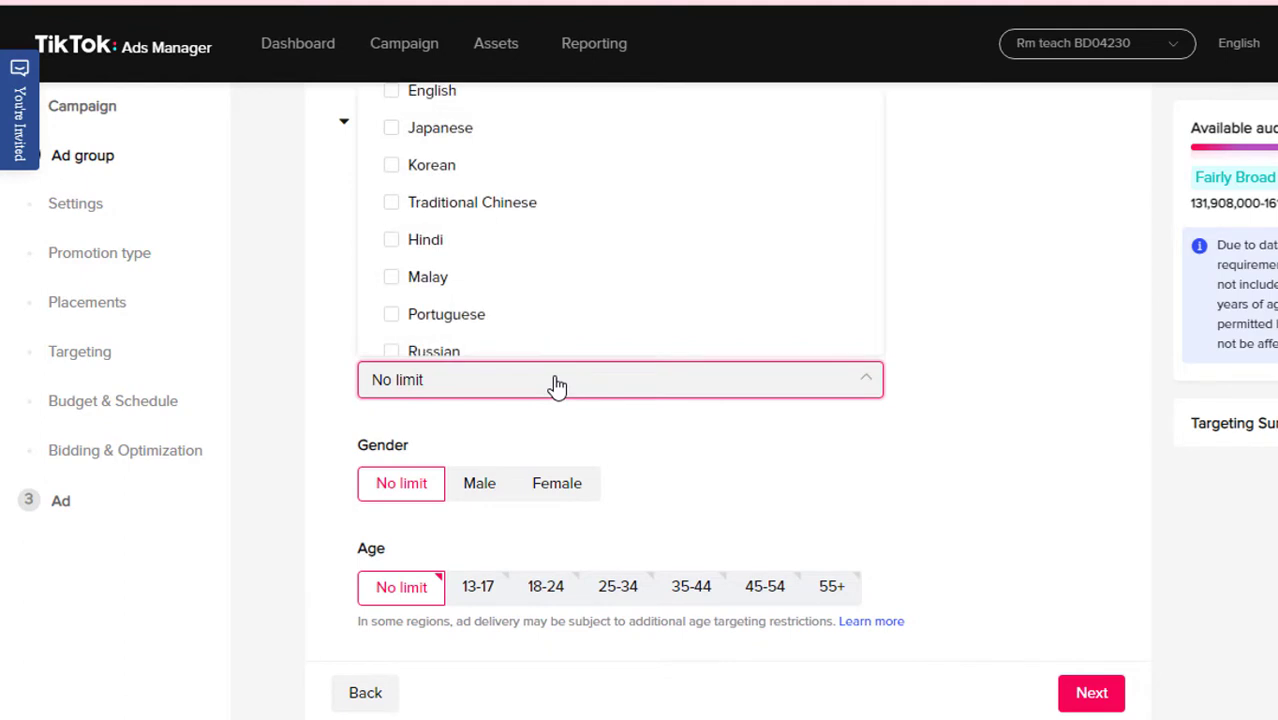
{"action": "scroll", "coordinate": [590, 290], "scroll_direction": "up", "scroll_amount": 3}
{"action": "left_click", "coordinate": [391, 313]}
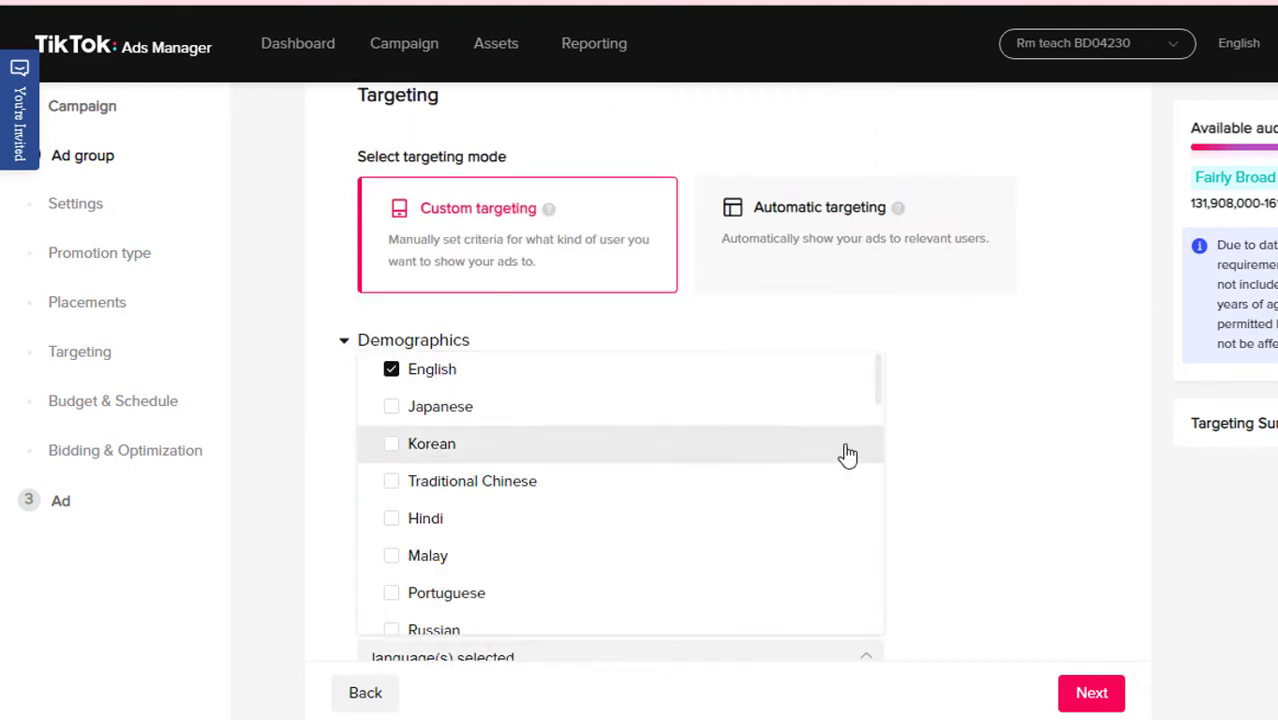
{"action": "left_click", "coordinate": [970, 447]}
- Restrict the target age to the 13-17, 18-24, 25-34, 35-44 and 45-54 groups
{"action": "scroll", "coordinate": [776, 443], "scroll_direction": "down", "scroll_amount": 3}
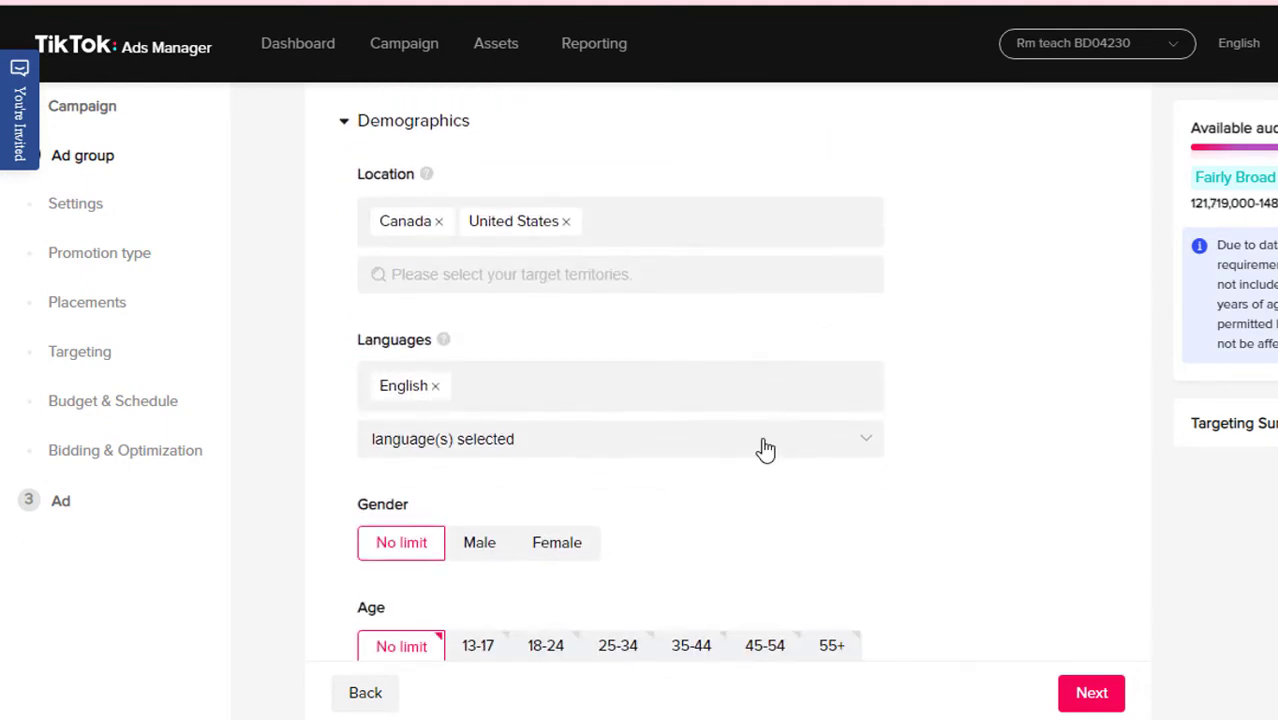
{"action": "scroll", "coordinate": [683, 452], "scroll_direction": "down", "scroll_amount": 1}
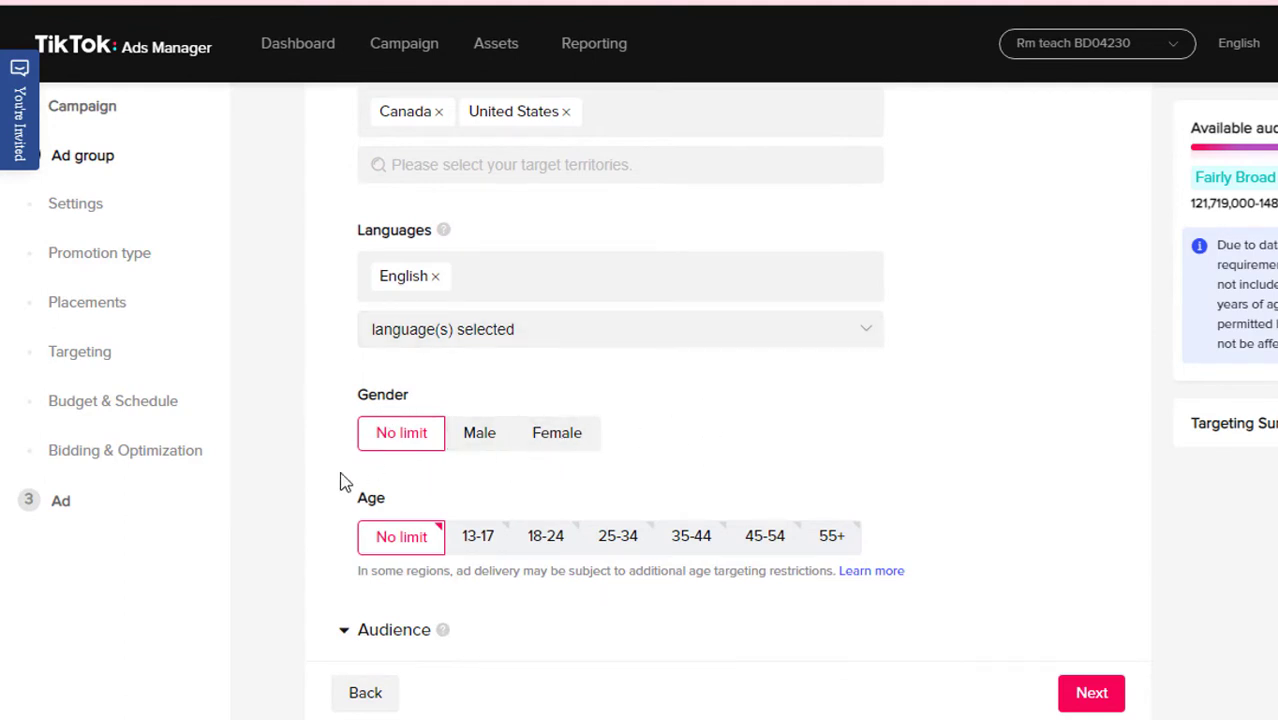
{"action": "scroll", "coordinate": [630, 410], "scroll_direction": "down", "scroll_amount": 1}
{"action": "scroll", "coordinate": [628, 408], "scroll_direction": "down", "scroll_amount": 1}
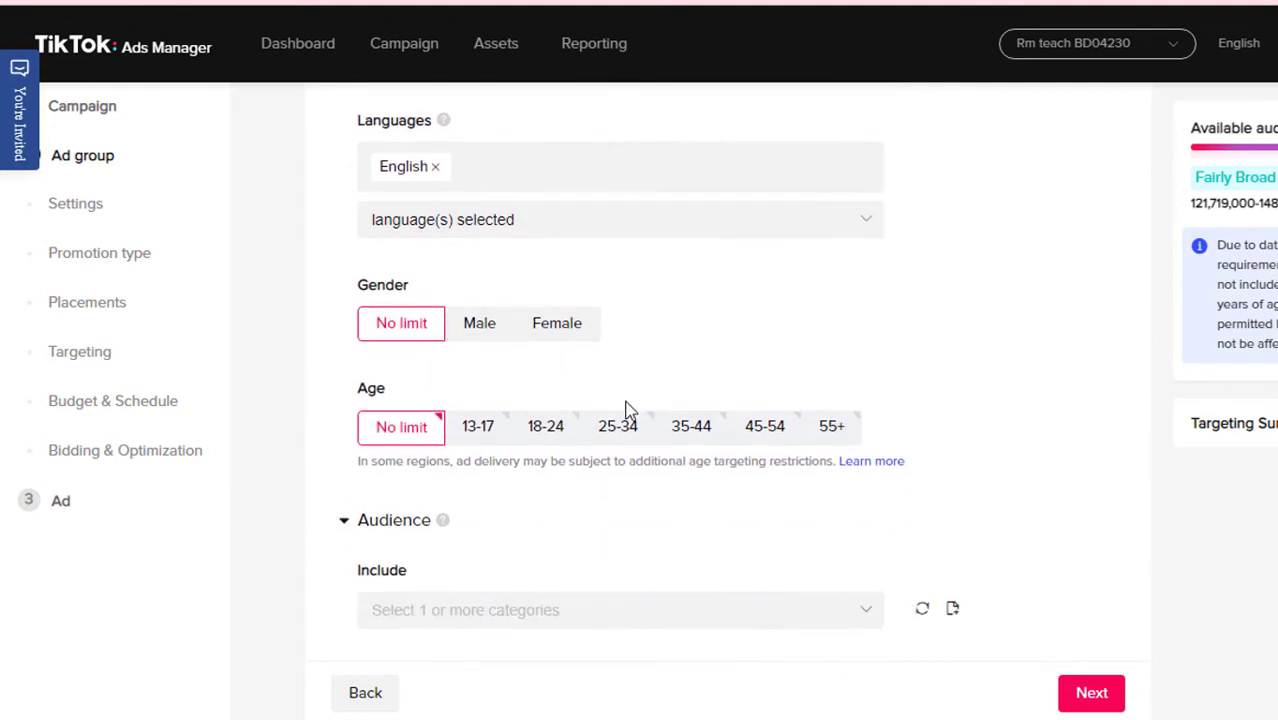
{"action": "double_click", "coordinate": [493, 384]}
{"action": "left_click", "coordinate": [493, 382]}
{"action": "left_click", "coordinate": [550, 430]}
{"action": "left_click", "coordinate": [697, 437]}
{"action": "left_click", "coordinate": [614, 437]}
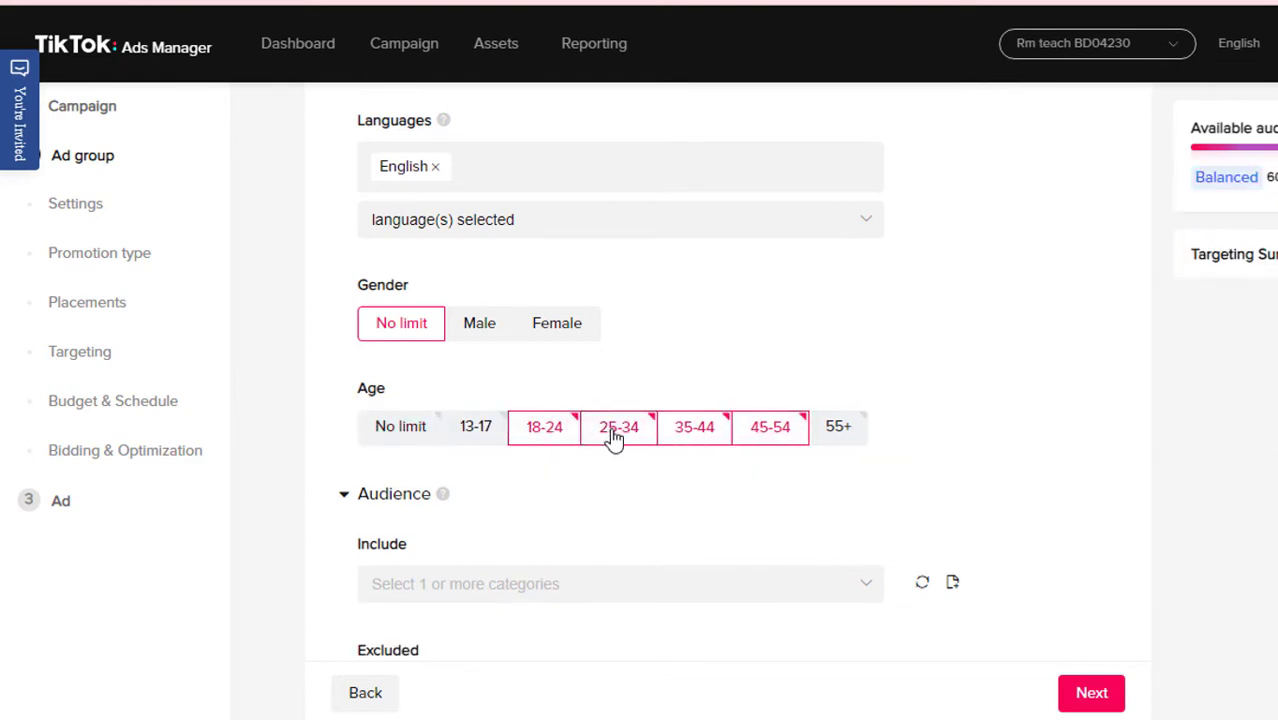
{"action": "left_click", "coordinate": [481, 428]}
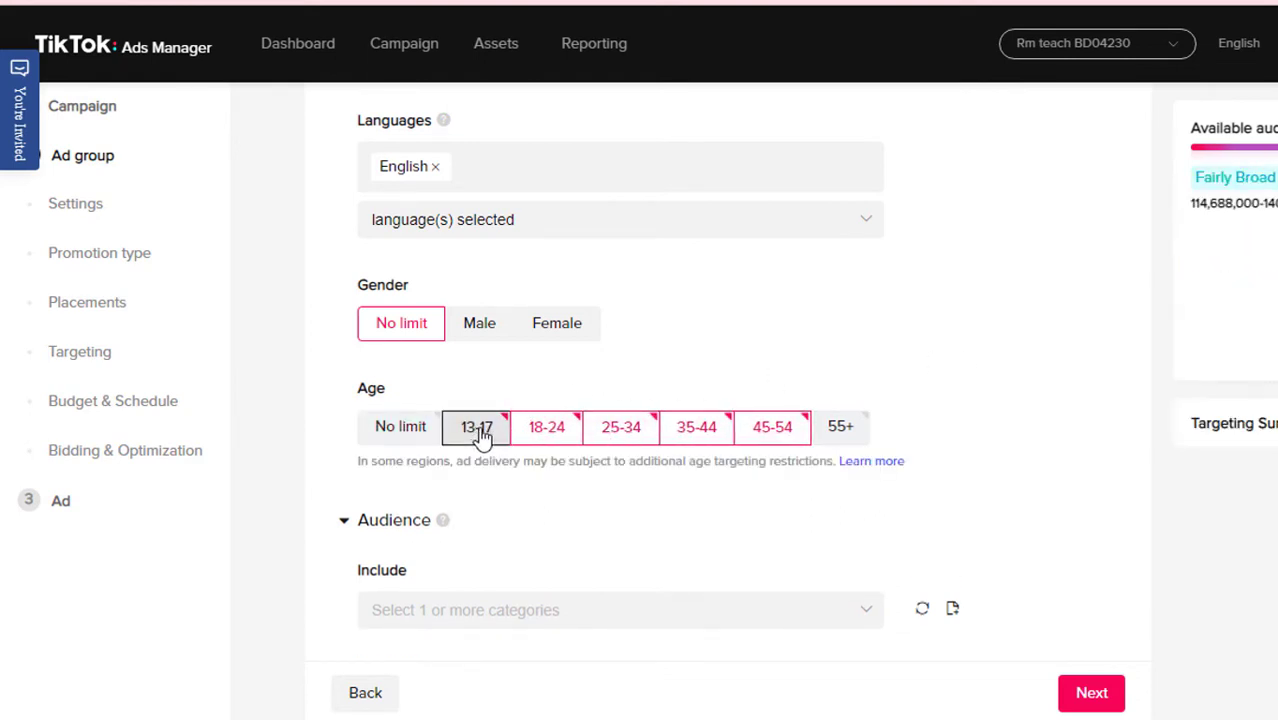
- Open the Include and Excluded audience lists in turn to examine which audiences can be chosen
{"action": "scroll", "coordinate": [843, 449], "scroll_direction": "down", "scroll_amount": 1}
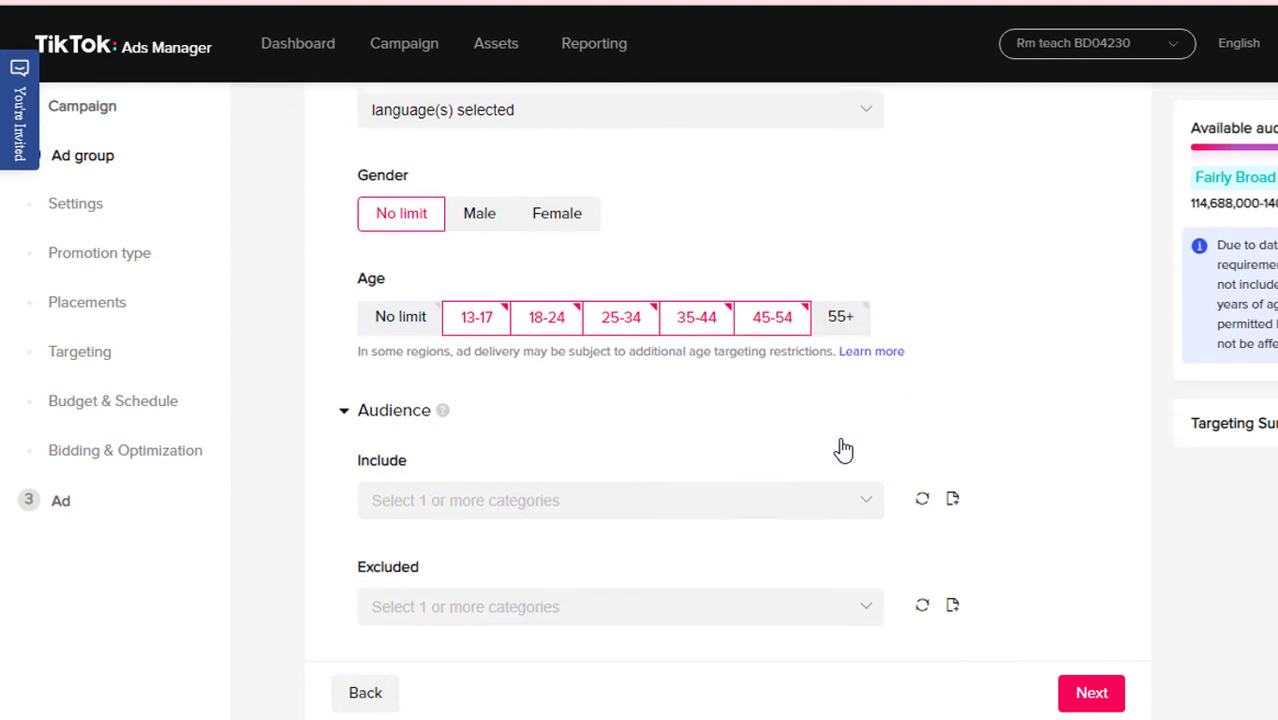
{"action": "scroll", "coordinate": [1008, 406], "scroll_direction": "up", "scroll_amount": 1}
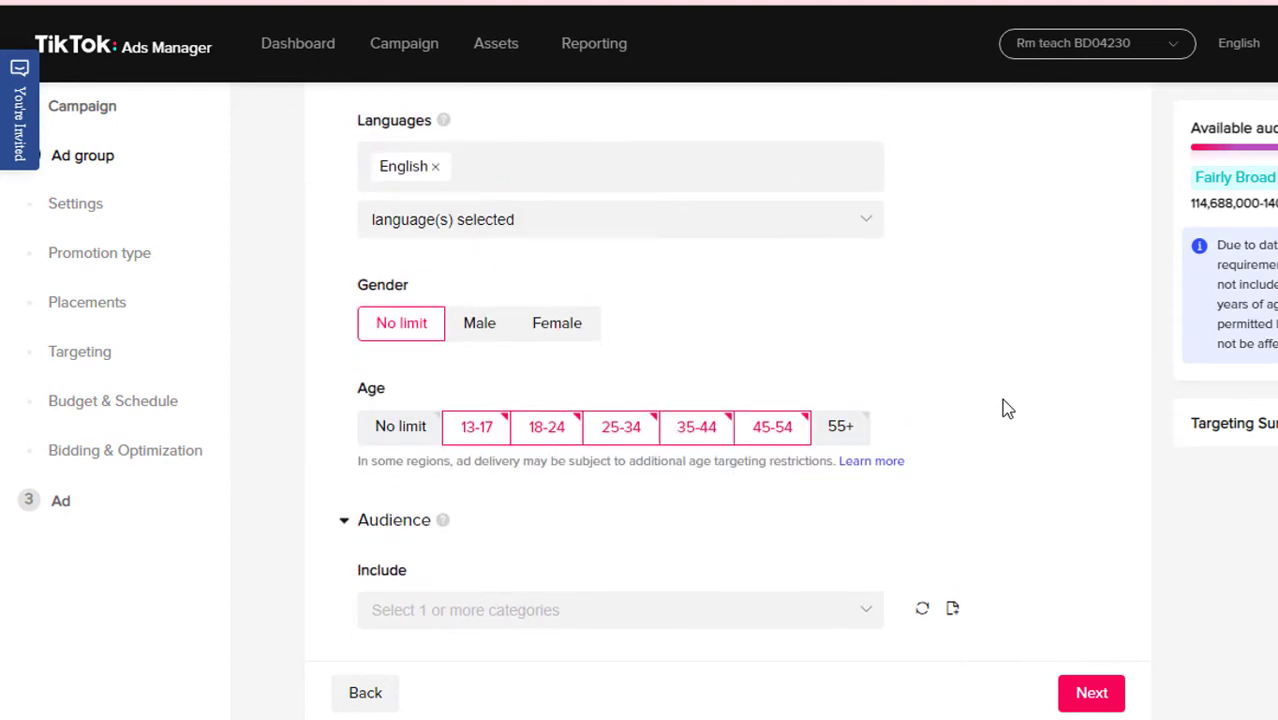
{"action": "scroll", "coordinate": [960, 380], "scroll_direction": "down", "scroll_amount": 2}
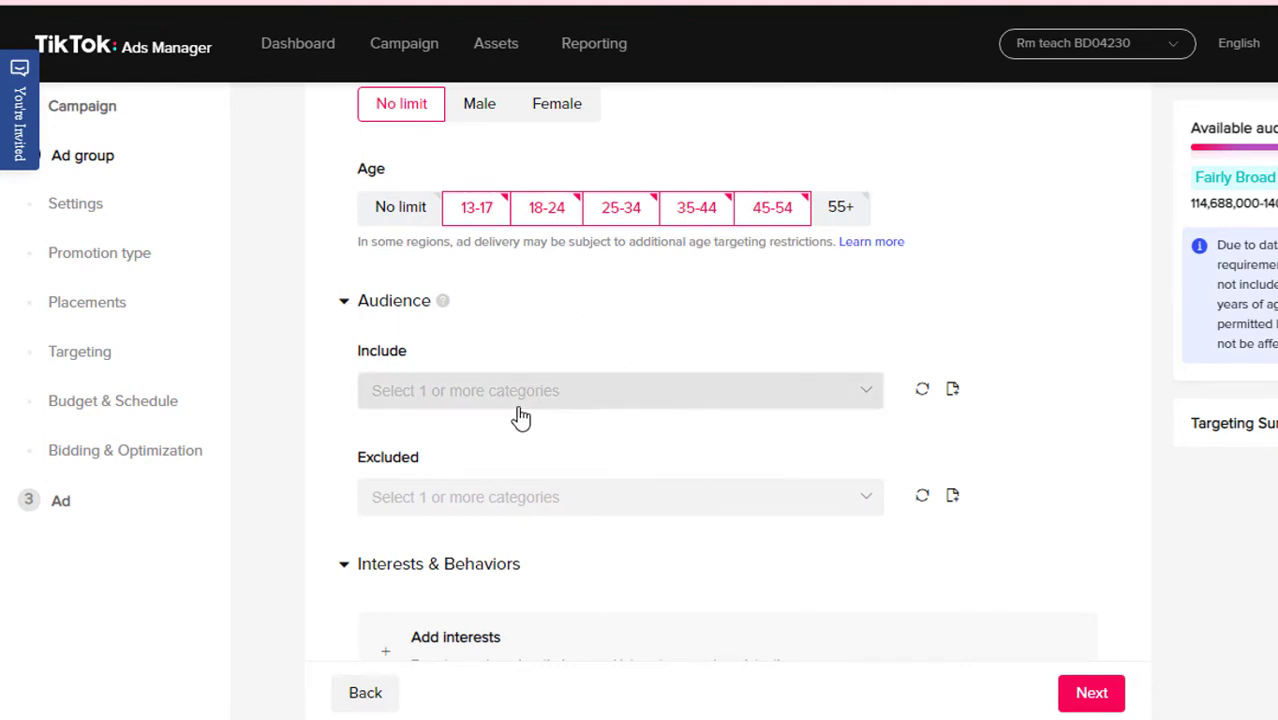
{"action": "left_click", "coordinate": [480, 408]}
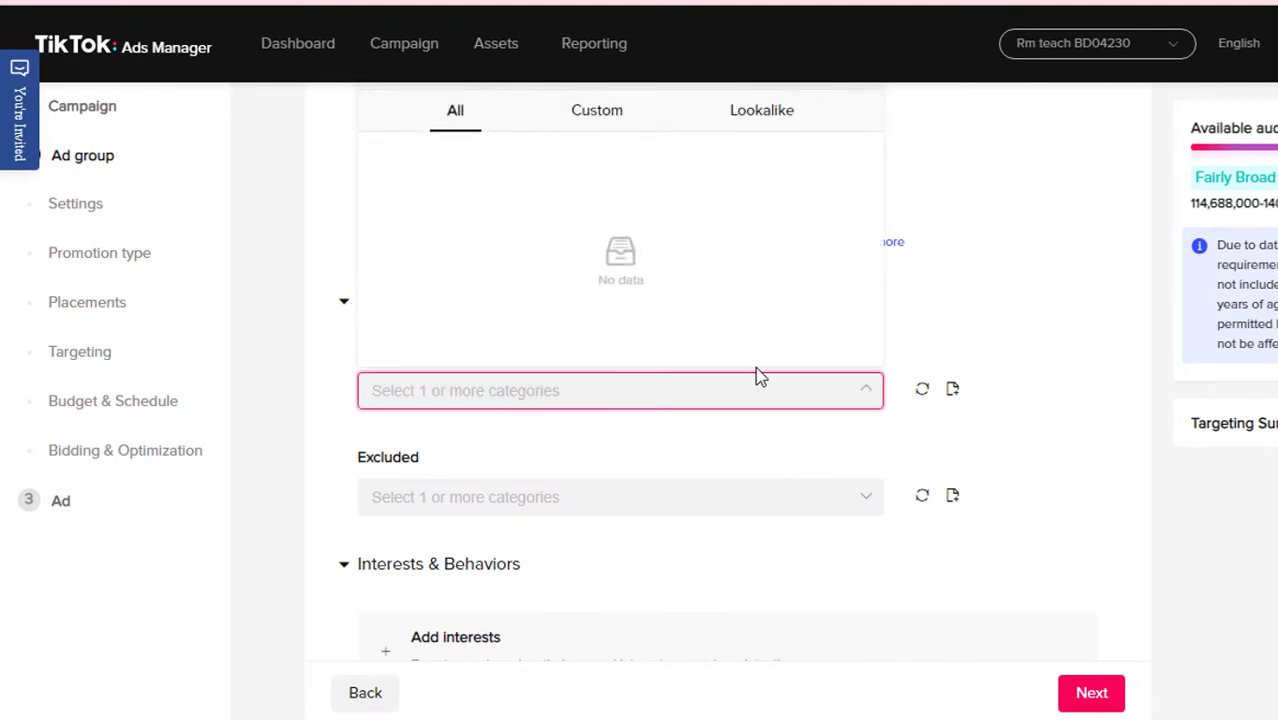
{"action": "scroll", "coordinate": [435, 375], "scroll_direction": "up", "scroll_amount": 2}
{"action": "scroll", "coordinate": [976, 360], "scroll_direction": "down", "scroll_amount": 5}
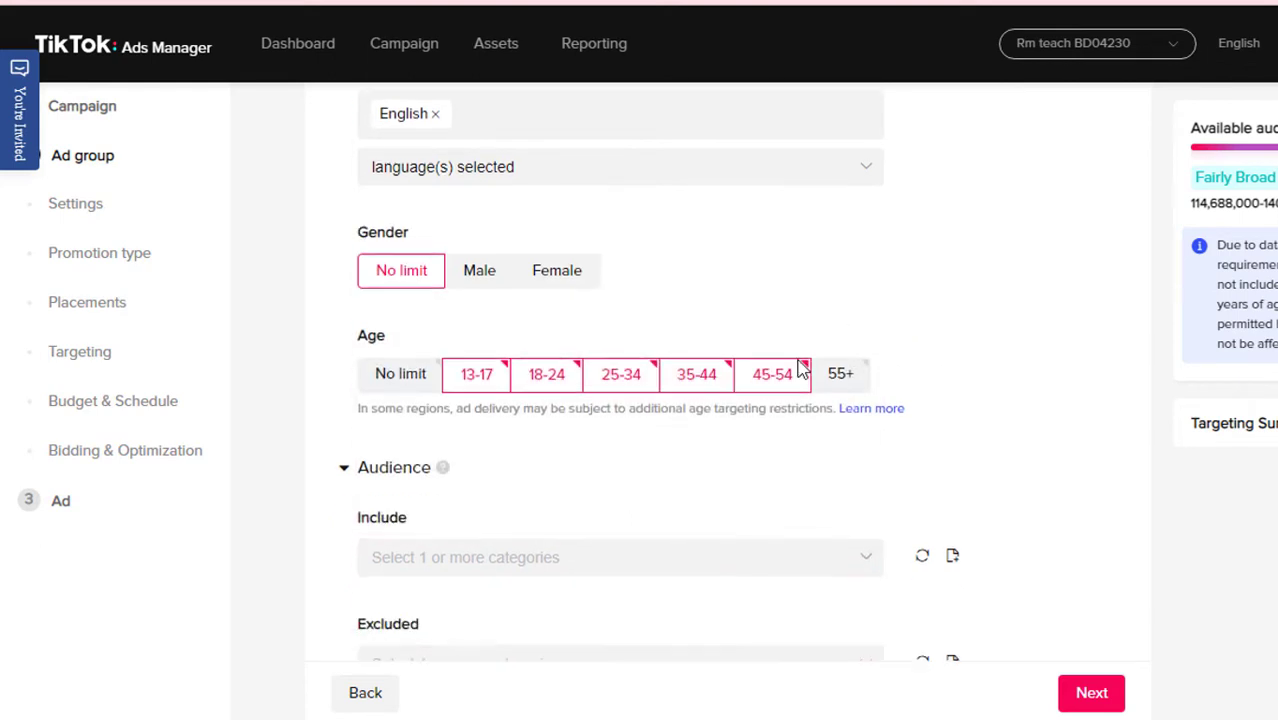
{"action": "left_click", "coordinate": [451, 390]}
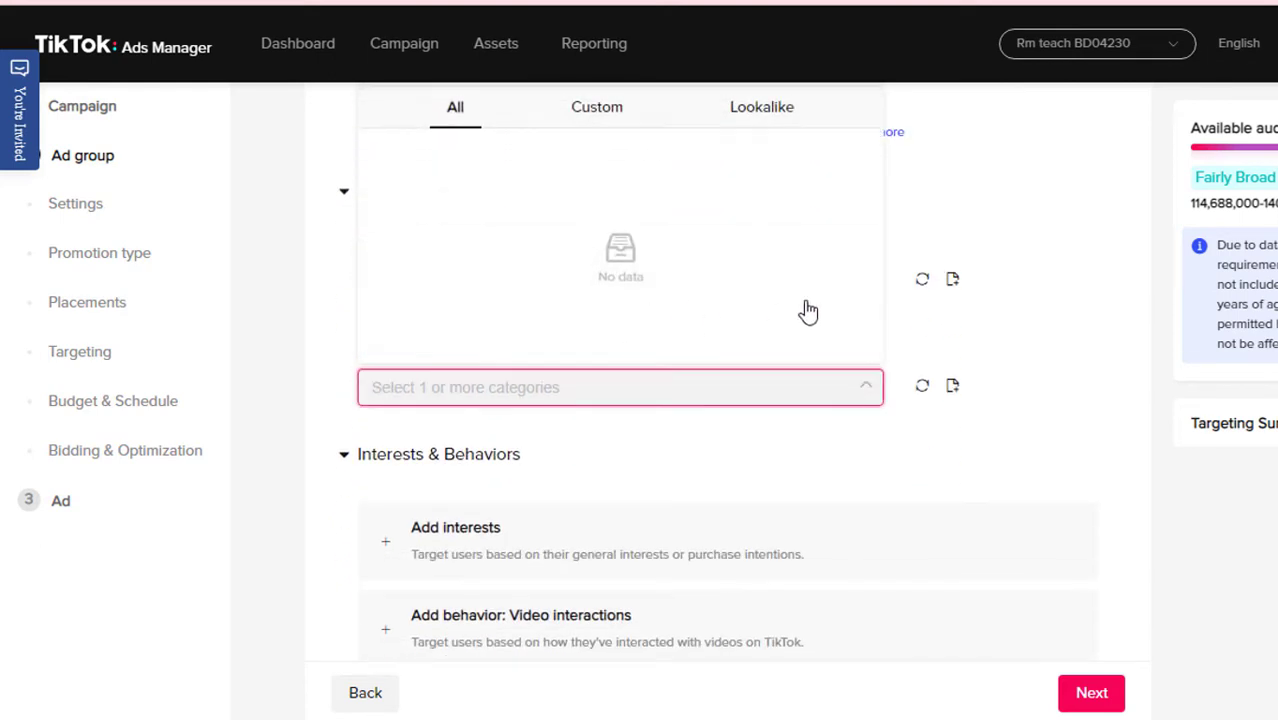
{"action": "scroll", "coordinate": [947, 305], "scroll_direction": "up", "scroll_amount": 1}
{"action": "left_click", "coordinate": [670, 427]}
- Add interest targeting to the ad group and select the Education interest category
{"action": "scroll", "coordinate": [605, 425], "scroll_direction": "down", "scroll_amount": 3}
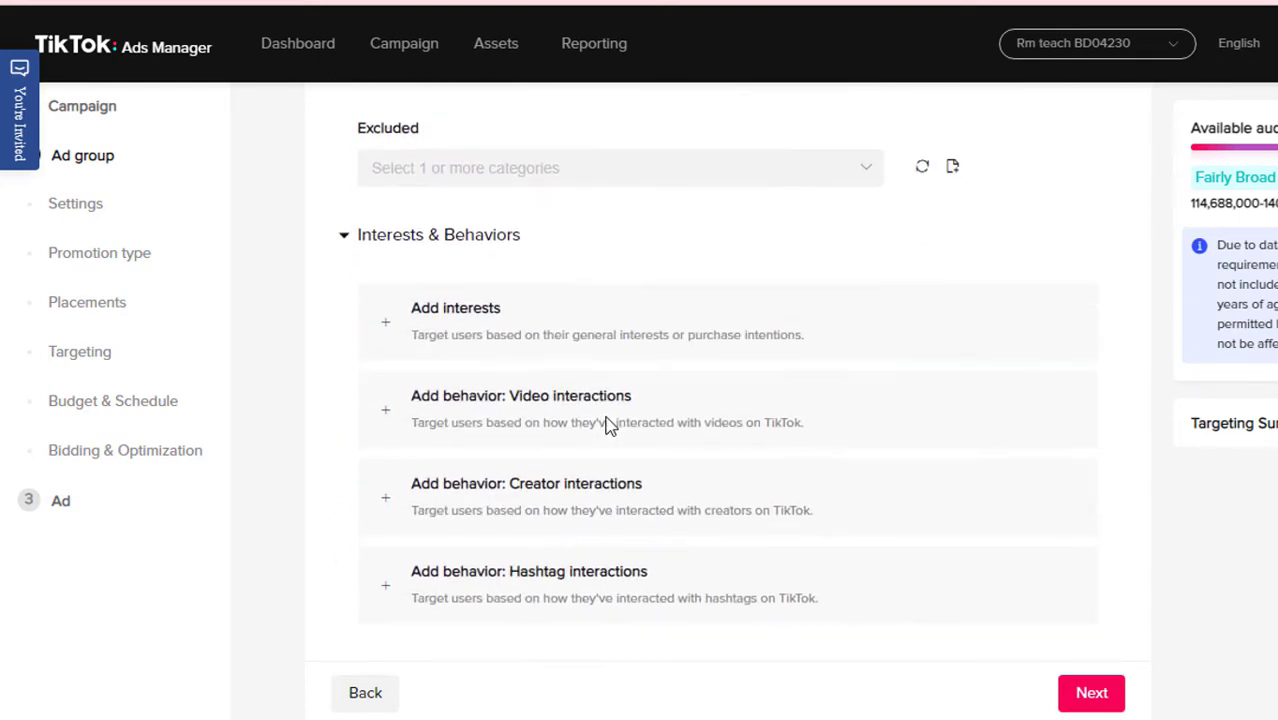
{"action": "left_click", "coordinate": [617, 324]}
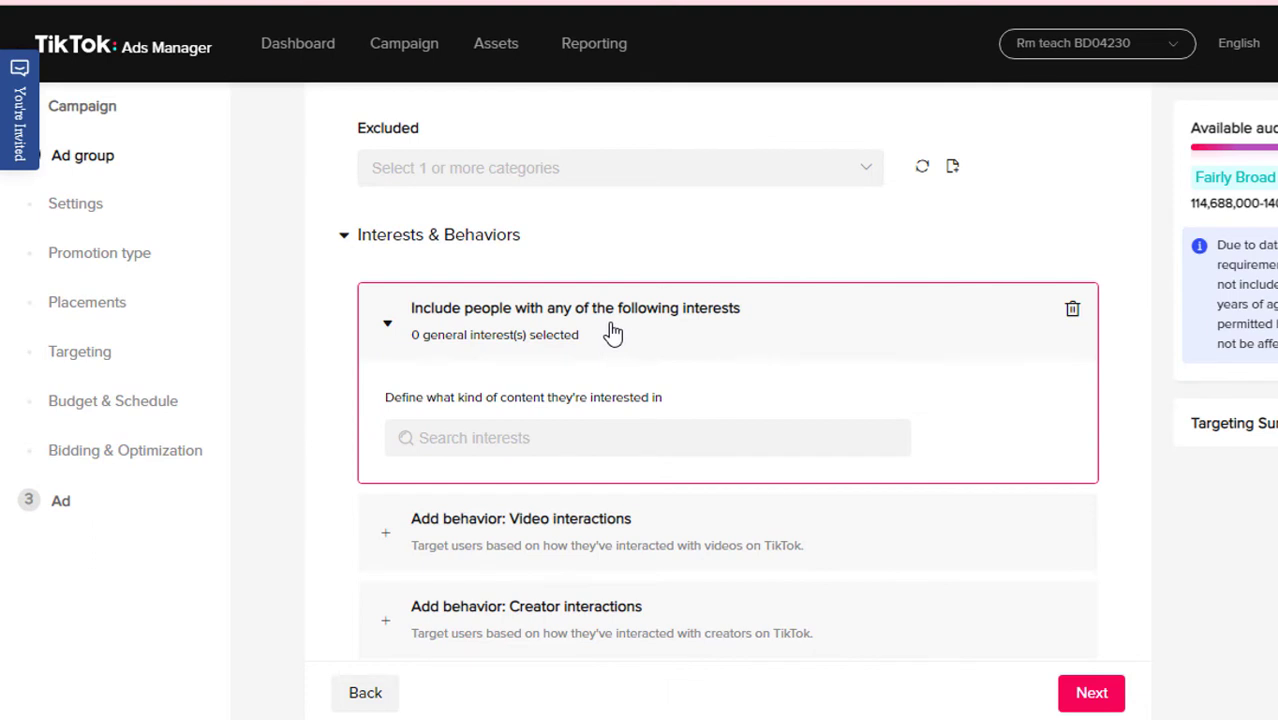
{"action": "scroll", "coordinate": [613, 333], "scroll_direction": "down", "scroll_amount": 1}
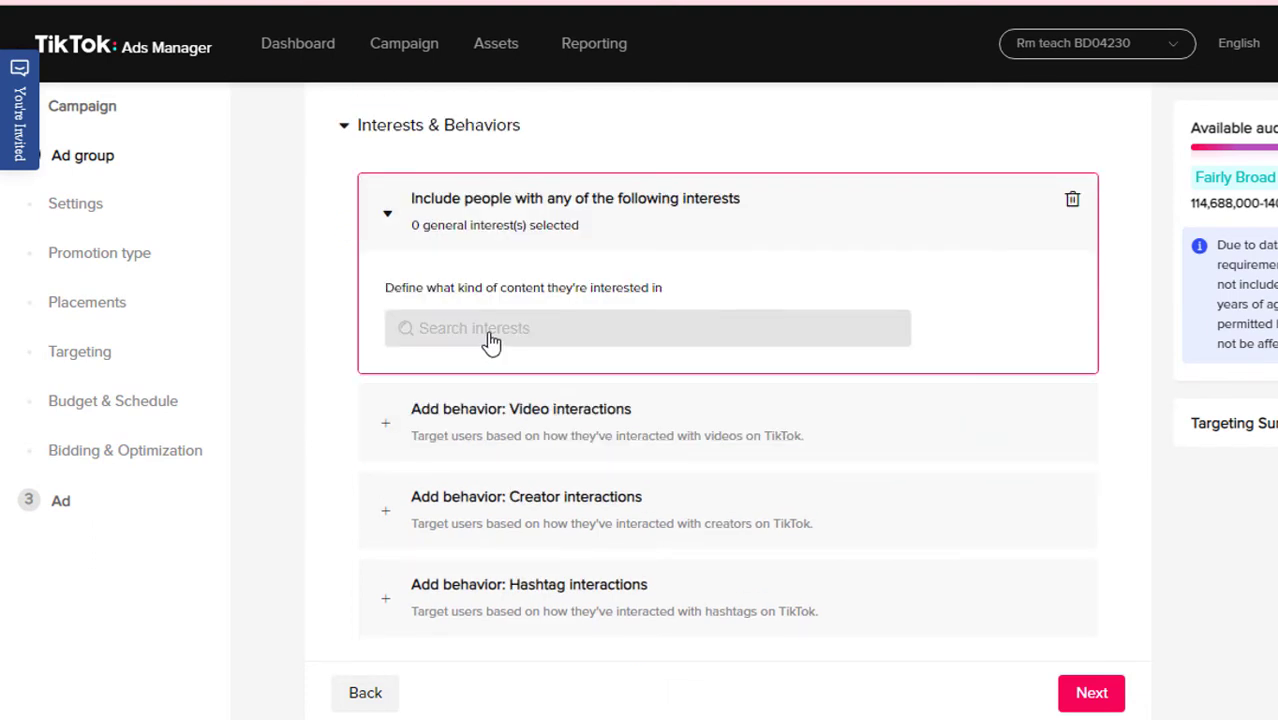
{"action": "left_click", "coordinate": [490, 340]}
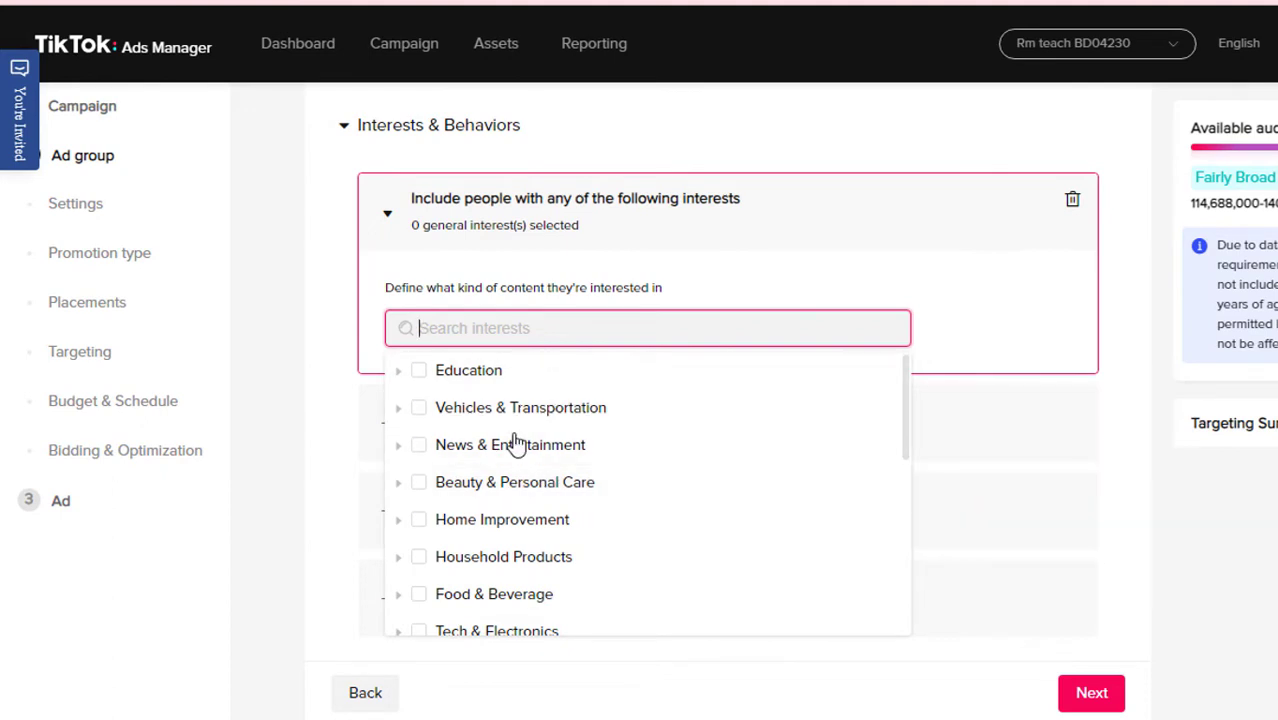
{"action": "mouse_move", "coordinate": [532, 493]}
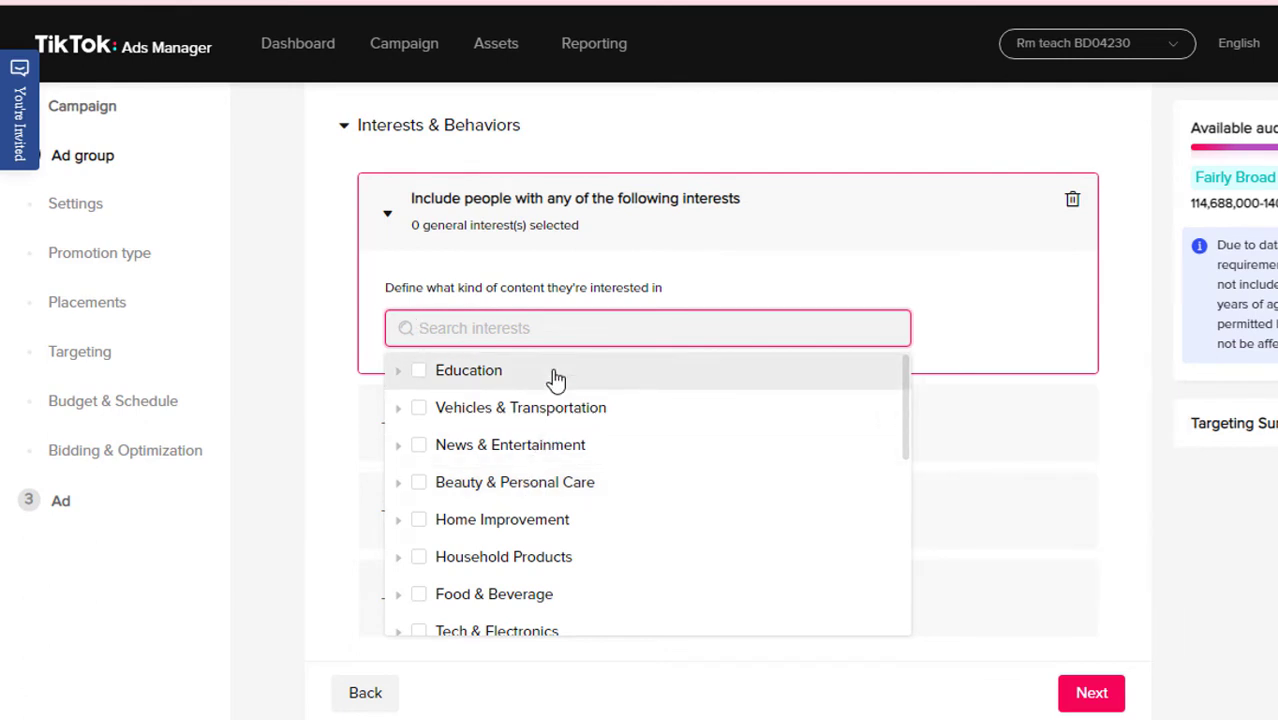
{"action": "mouse_move", "coordinate": [552, 377]}
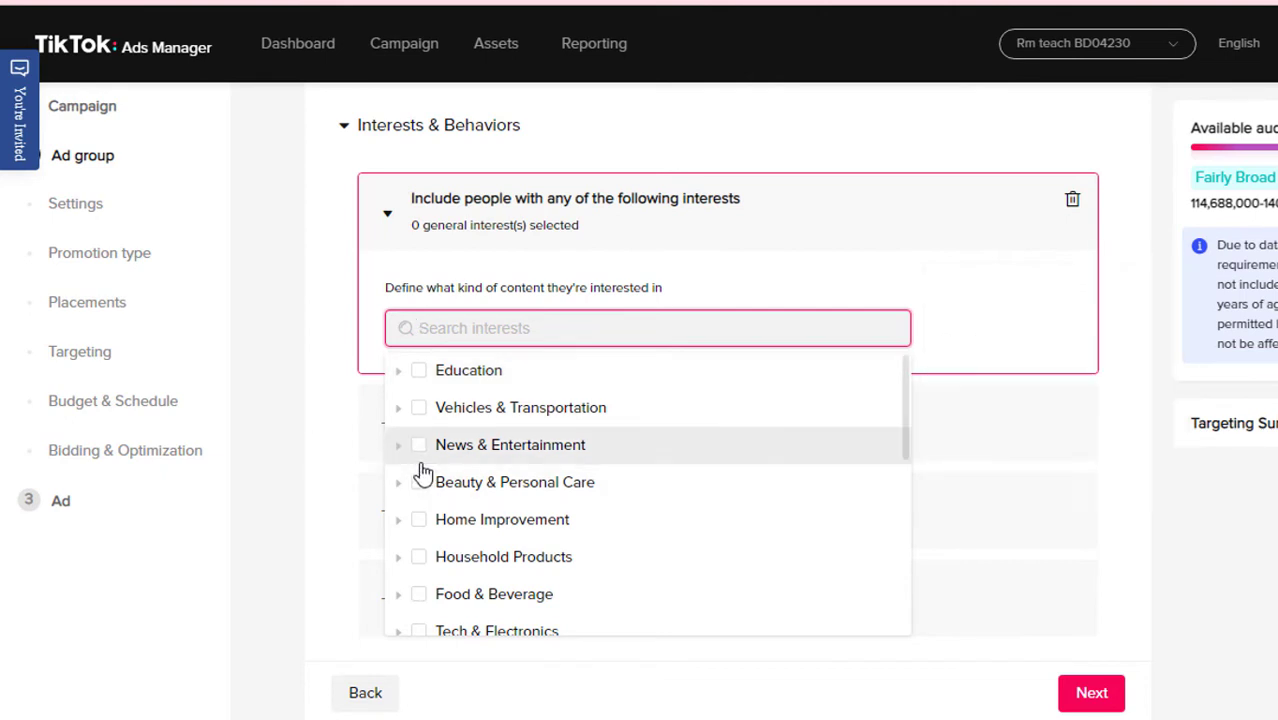
{"action": "mouse_move", "coordinate": [502, 459]}
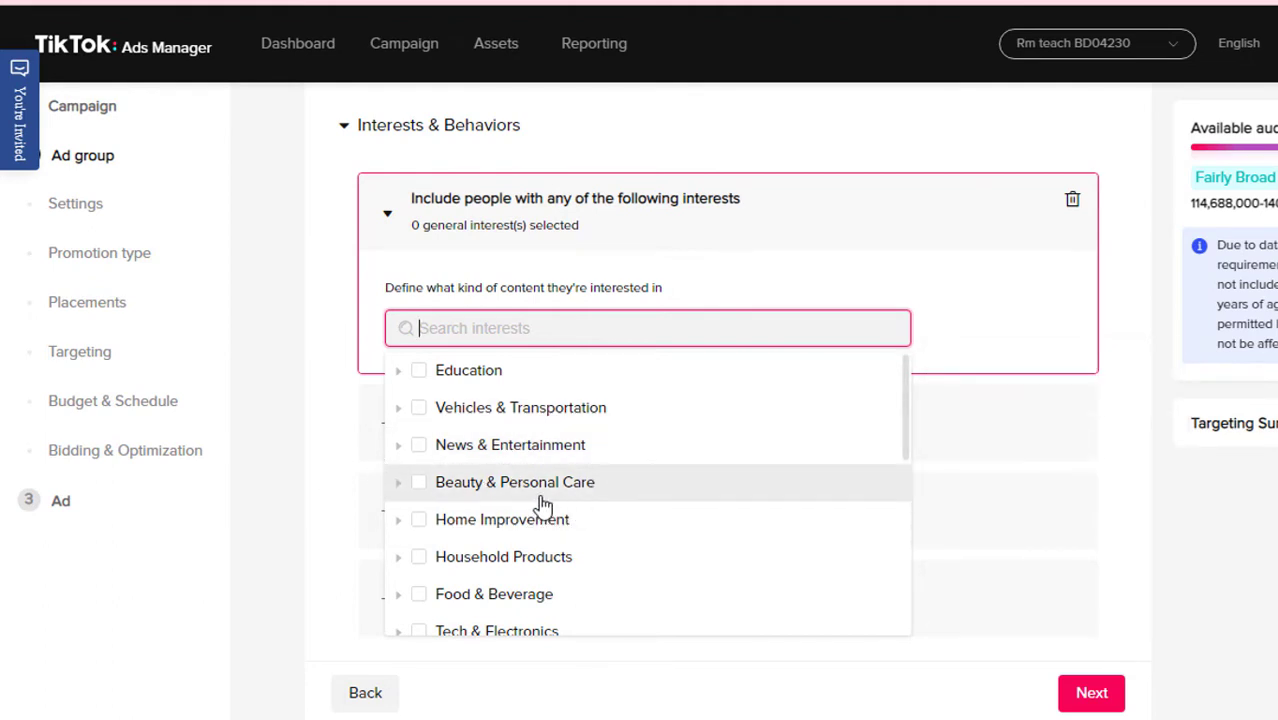
{"action": "scroll", "coordinate": [520, 510], "scroll_direction": "down", "scroll_amount": 1}
{"action": "scroll", "coordinate": [532, 538], "scroll_direction": "up", "scroll_amount": 2}
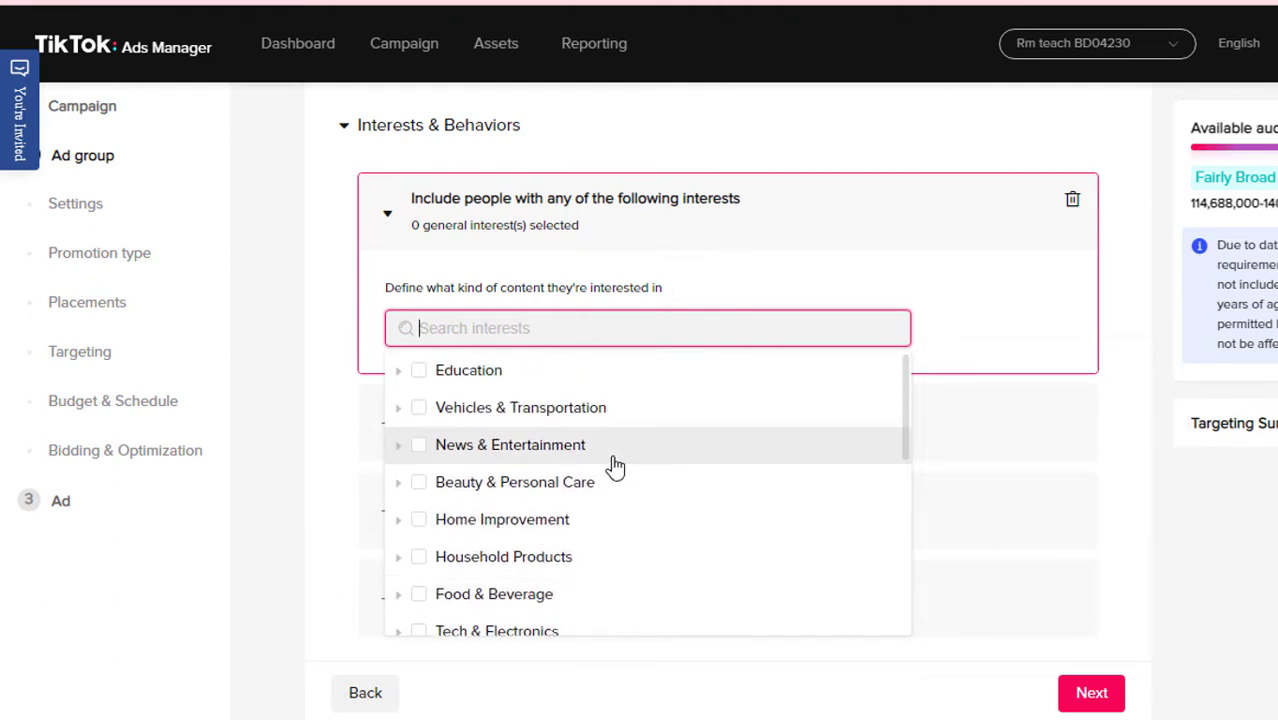
{"action": "left_click", "coordinate": [413, 377]}
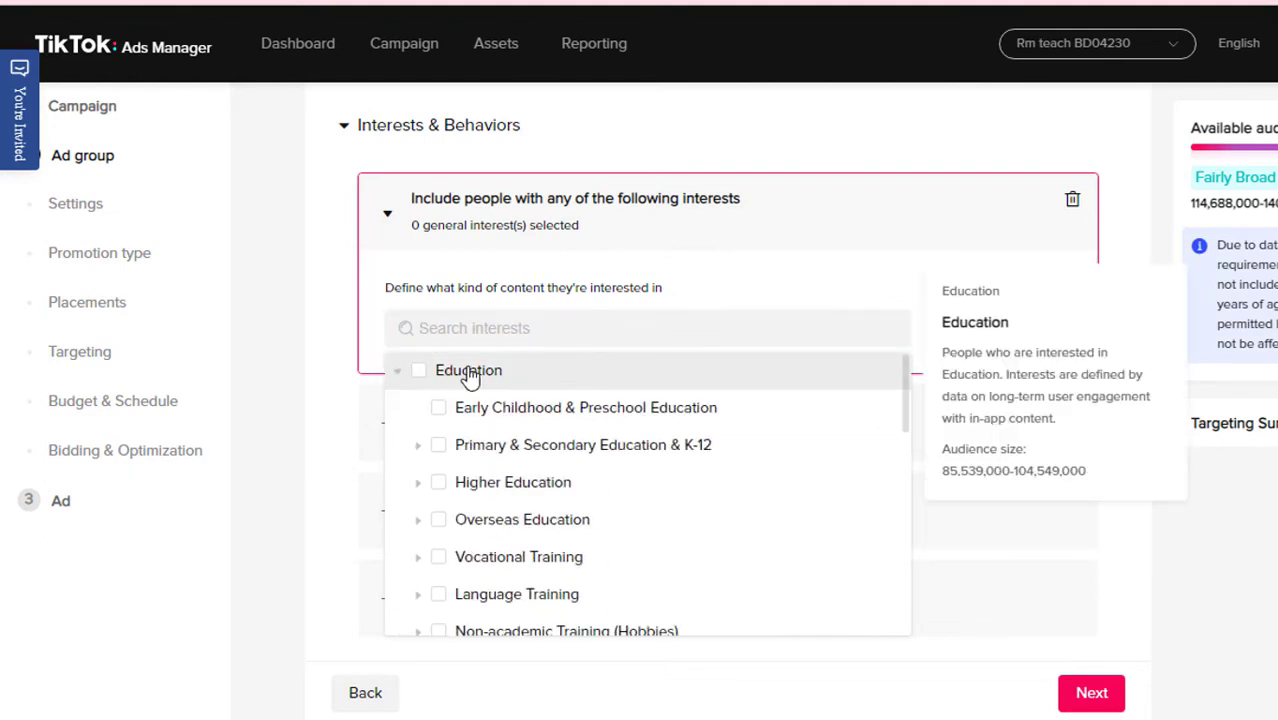
{"action": "left_click", "coordinate": [419, 372]}
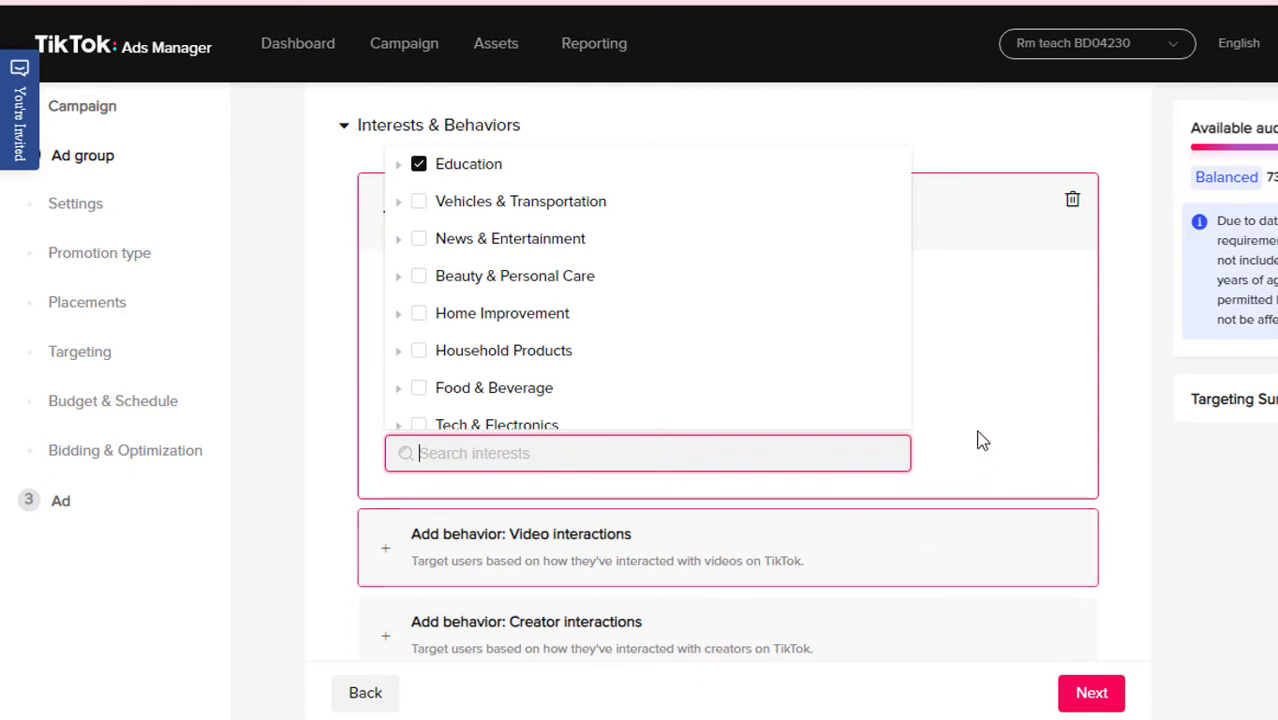
{"action": "left_click", "coordinate": [953, 460]}
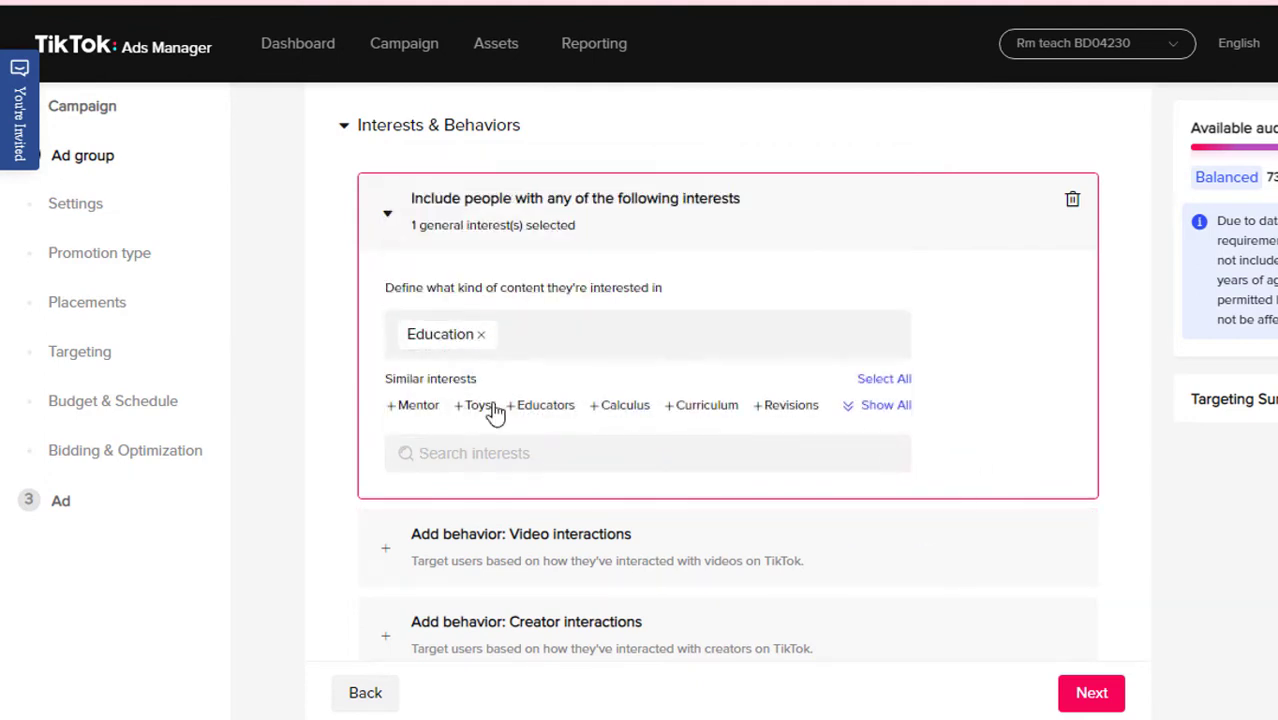
- Add the video interactions behavior and include people who Watched till end, Liked, Commented on and Shared videos
{"action": "scroll", "coordinate": [623, 417], "scroll_direction": "down", "scroll_amount": 3}
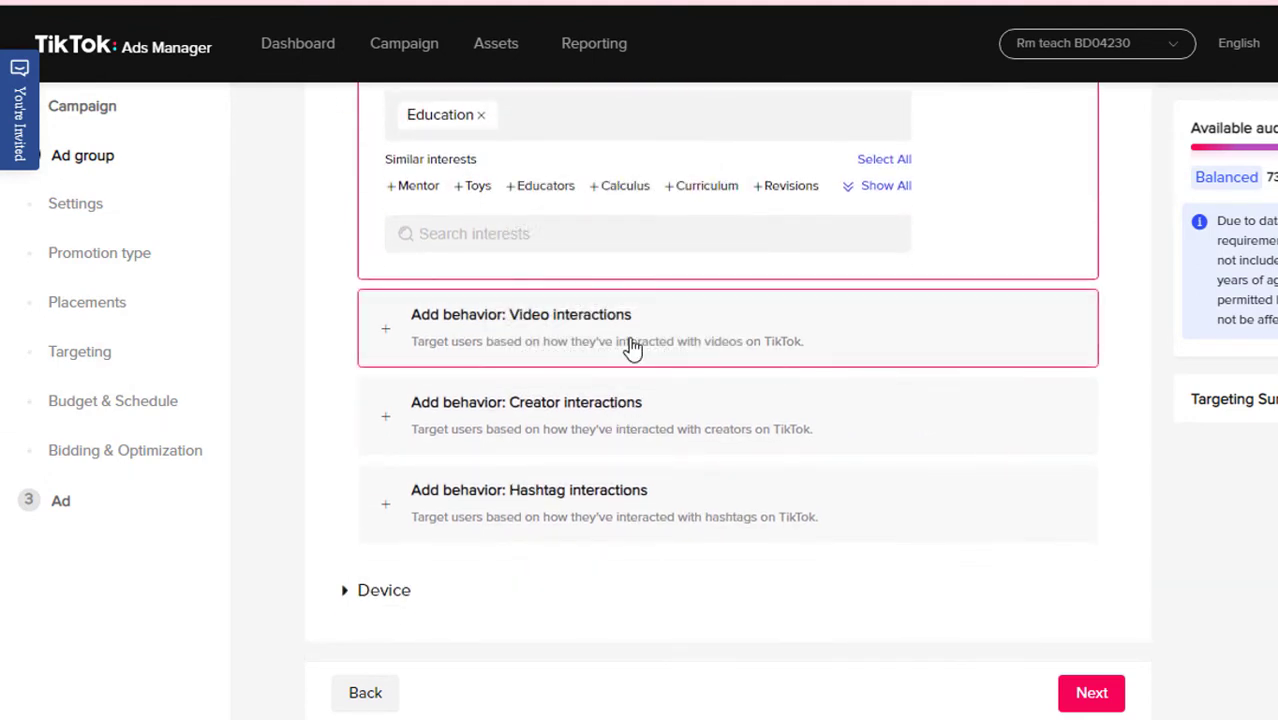
{"action": "left_click", "coordinate": [633, 346]}
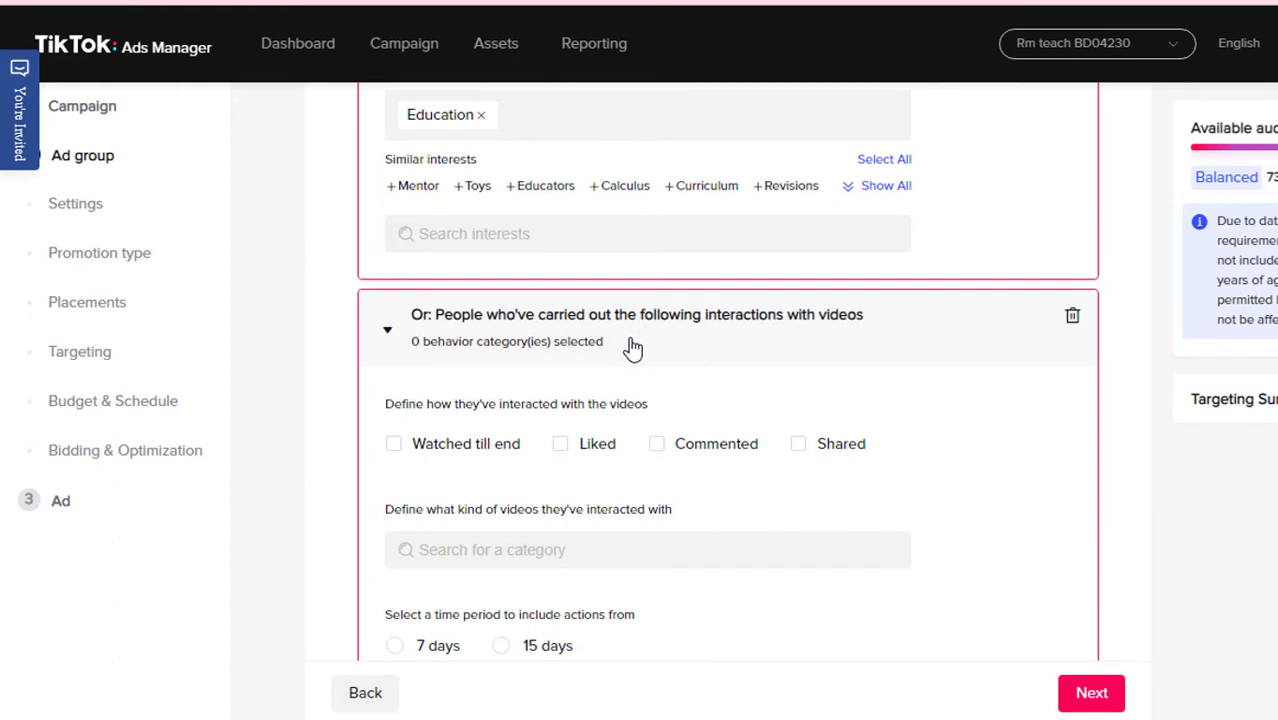
{"action": "left_click", "coordinate": [633, 346]}
{"action": "left_click", "coordinate": [633, 346]}
{"action": "left_click", "coordinate": [394, 445]}
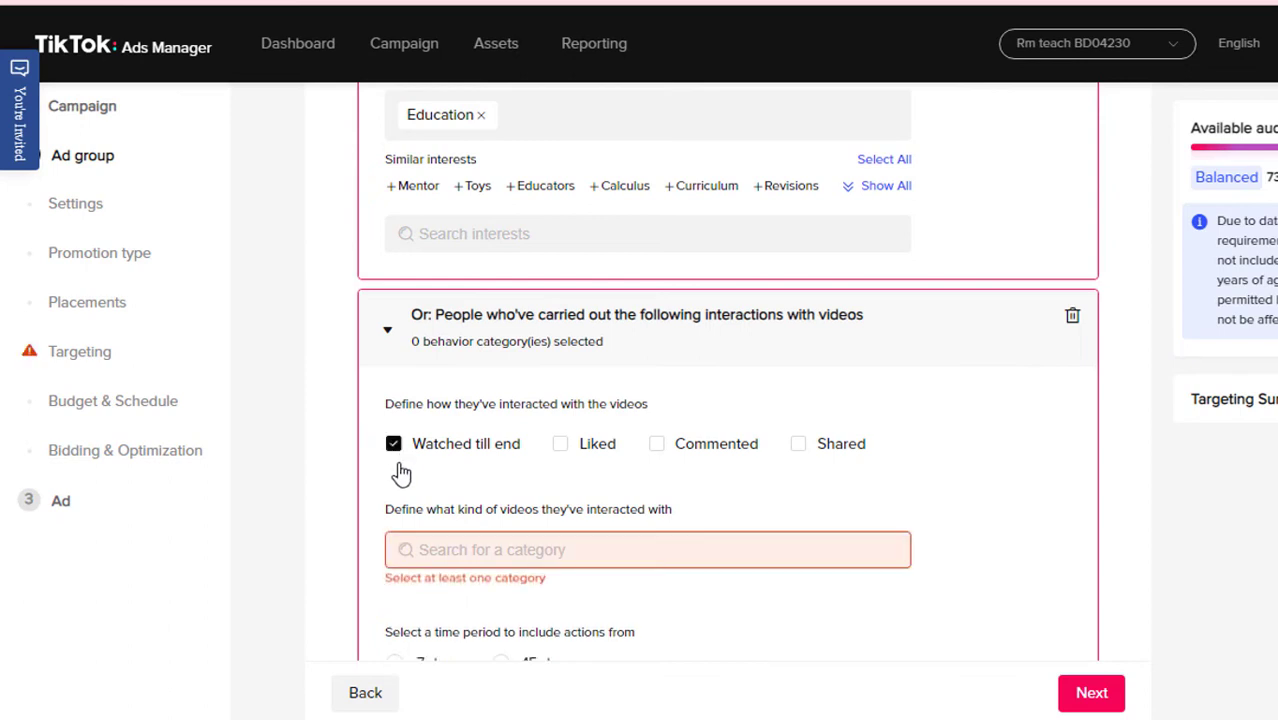
{"action": "left_click", "coordinate": [562, 448]}
{"action": "left_click", "coordinate": [658, 446]}
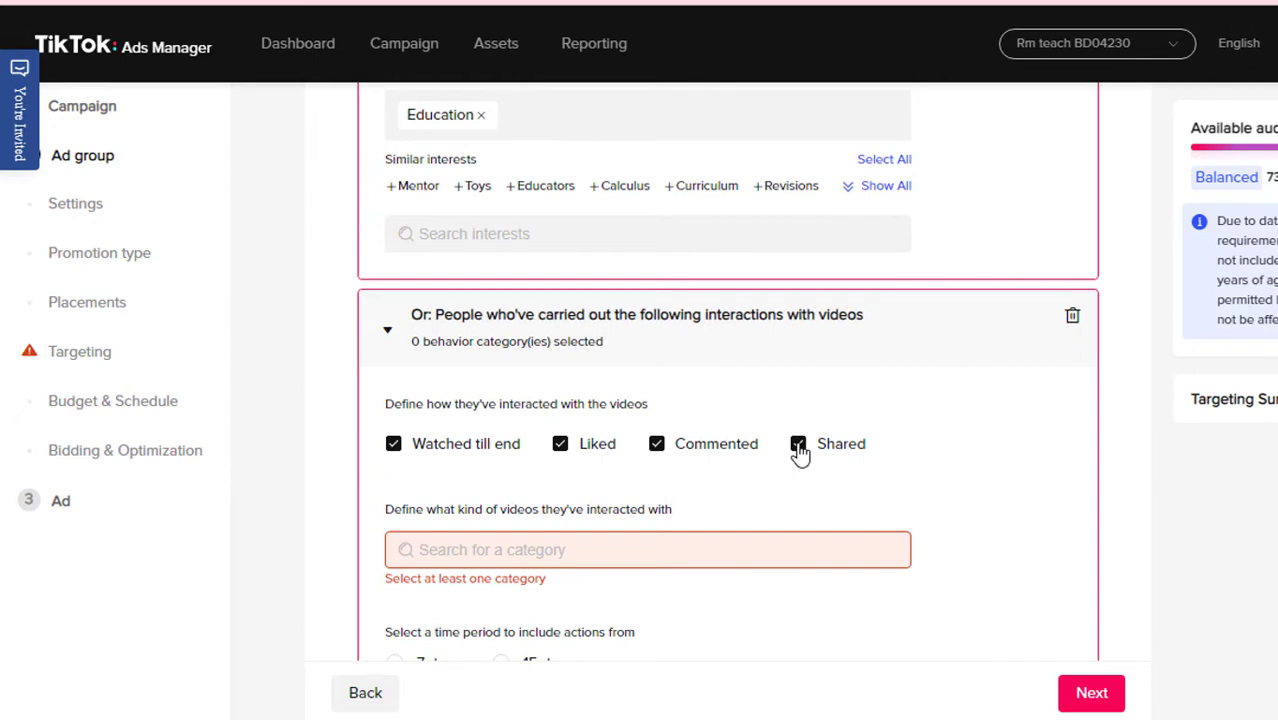
- Filter the video interaction categories by "e" and select Entertainment
{"action": "scroll", "coordinate": [800, 452], "scroll_direction": "down", "scroll_amount": 1}
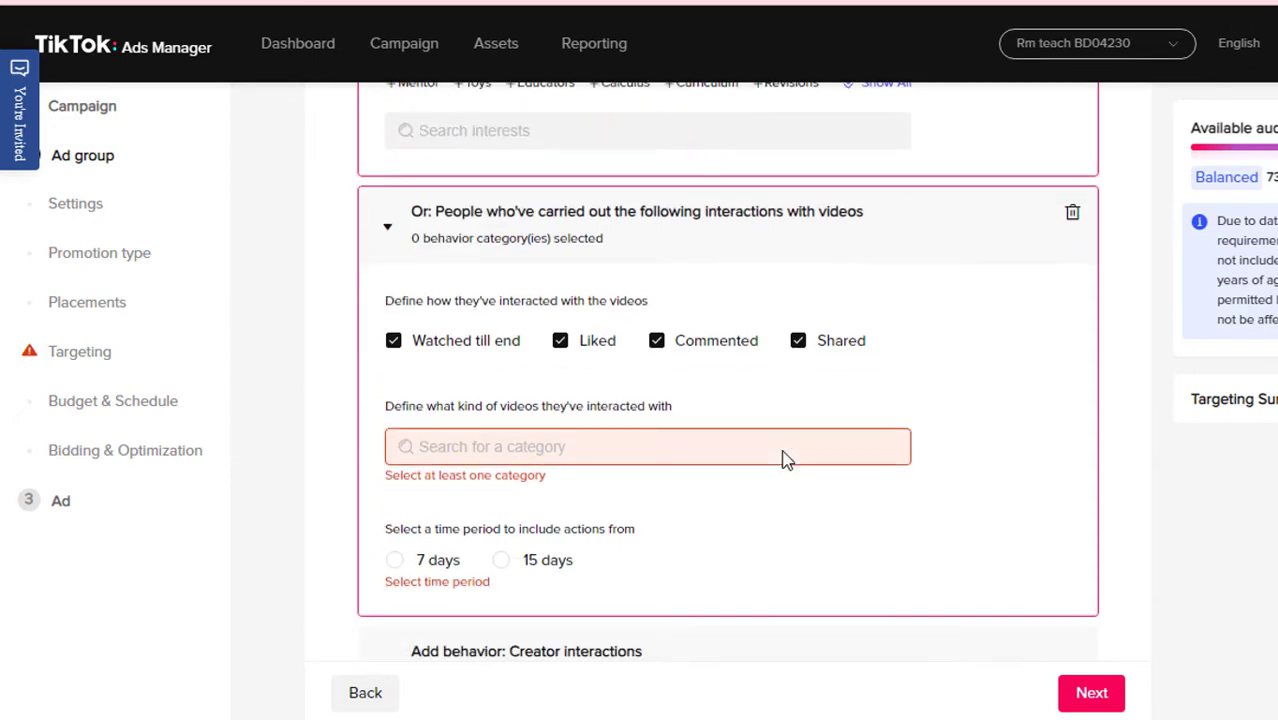
{"action": "left_click", "coordinate": [602, 449]}
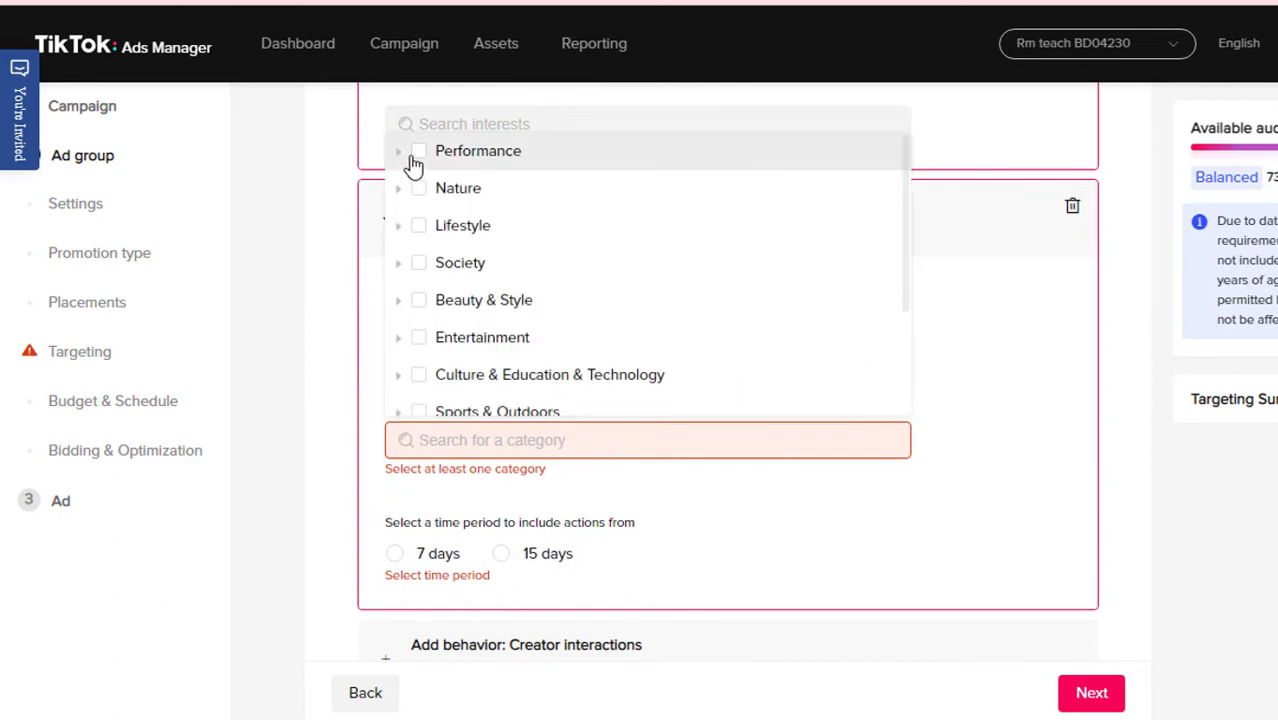
{"action": "scroll", "coordinate": [505, 316], "scroll_direction": "down", "scroll_amount": 1}
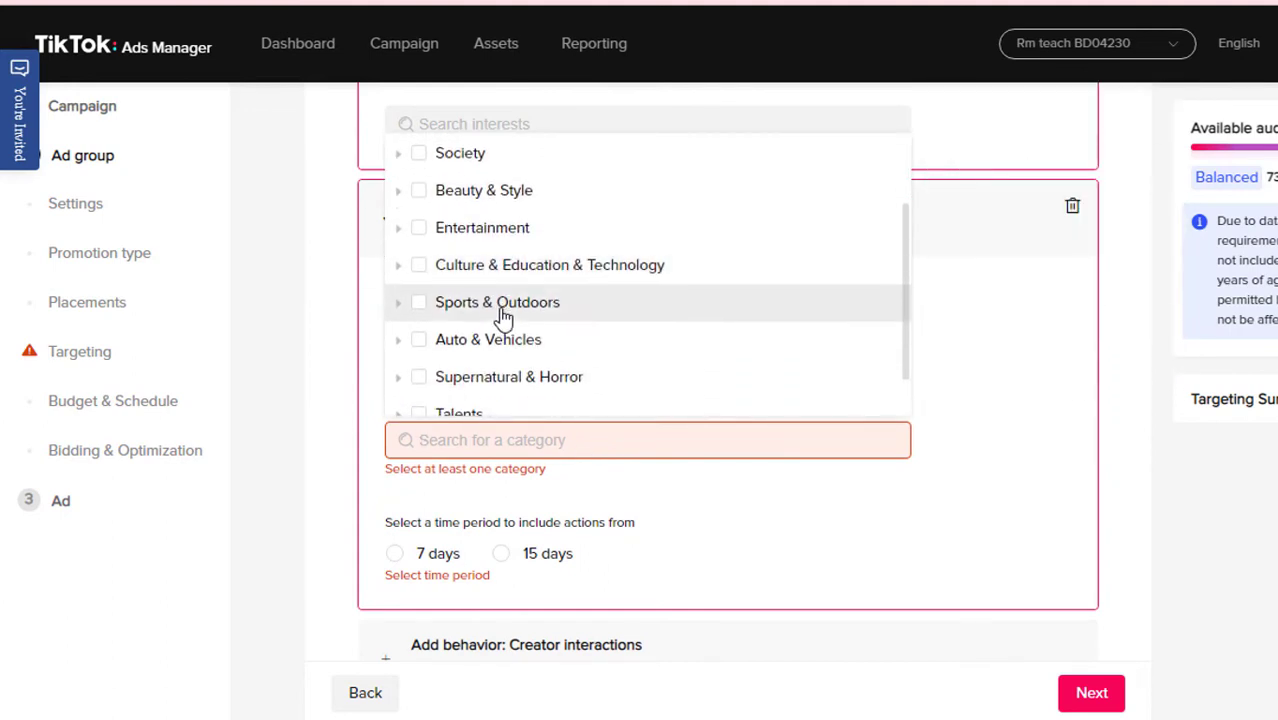
{"action": "scroll", "coordinate": [505, 316], "scroll_direction": "down", "scroll_amount": 1}
{"action": "scroll", "coordinate": [499, 308], "scroll_direction": "up", "scroll_amount": 4}
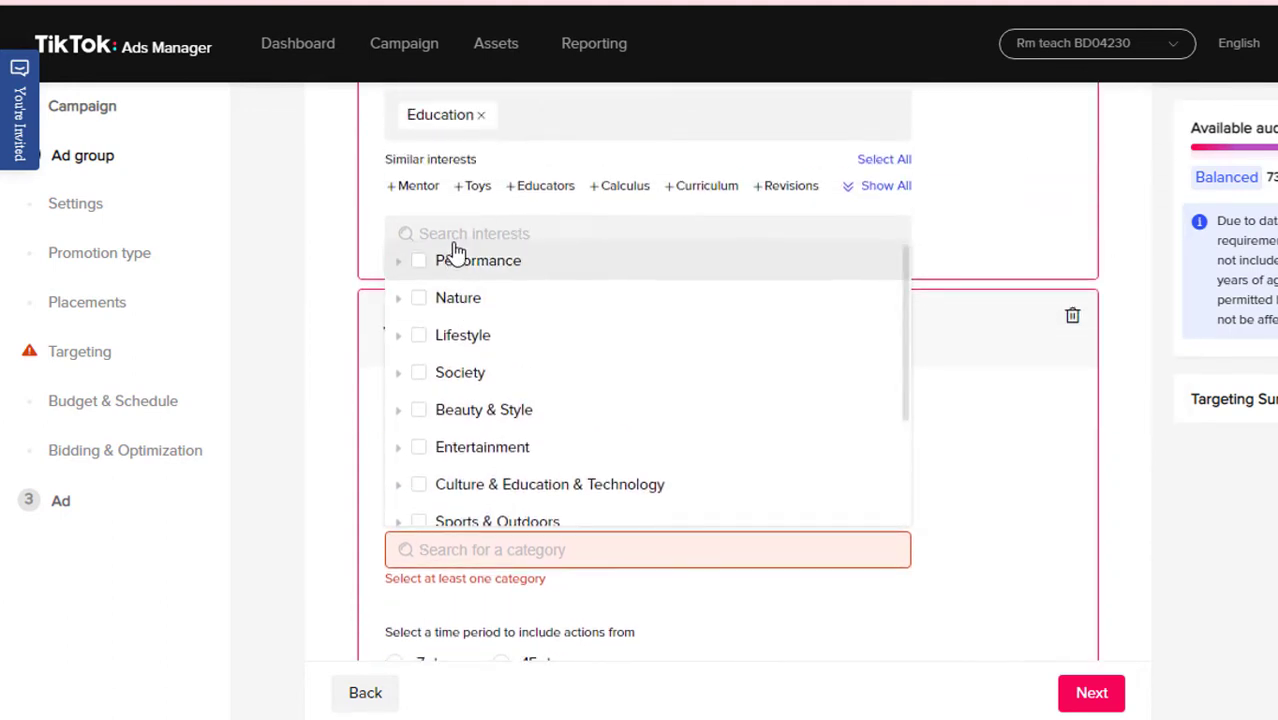
{"action": "left_click", "coordinate": [458, 240]}
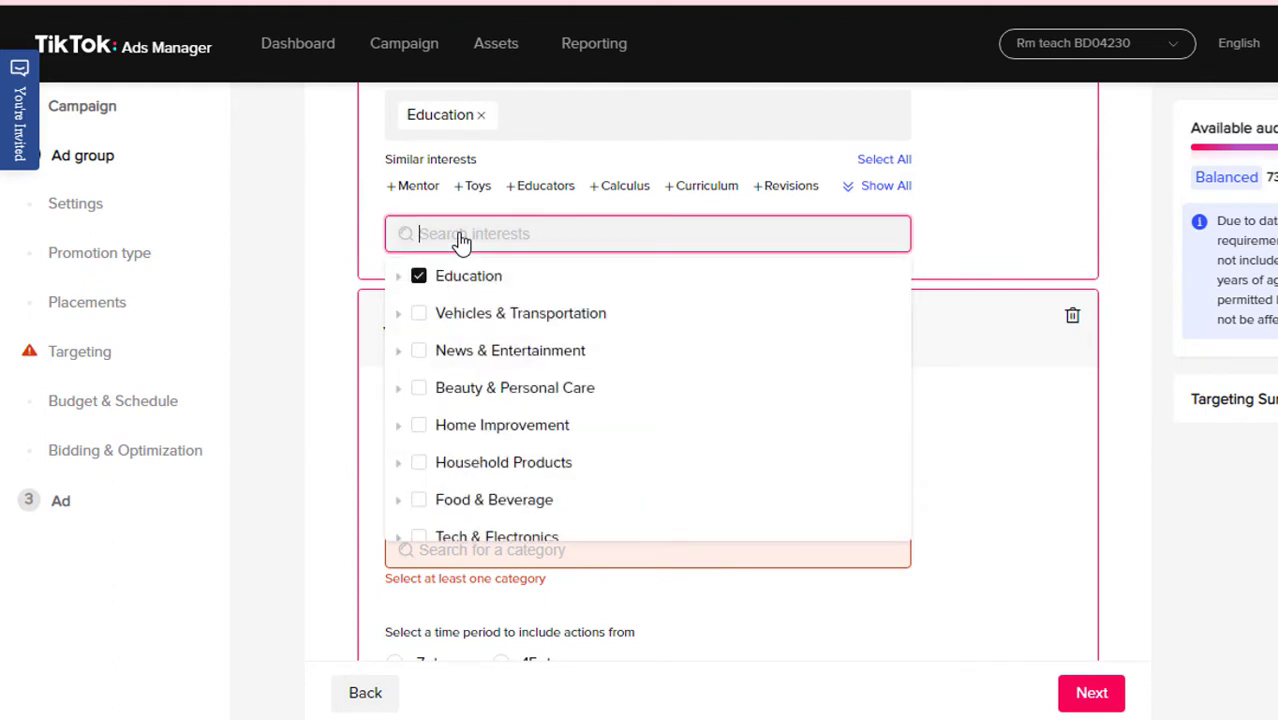
{"action": "scroll", "coordinate": [1078, 415], "scroll_direction": "up", "scroll_amount": 3}
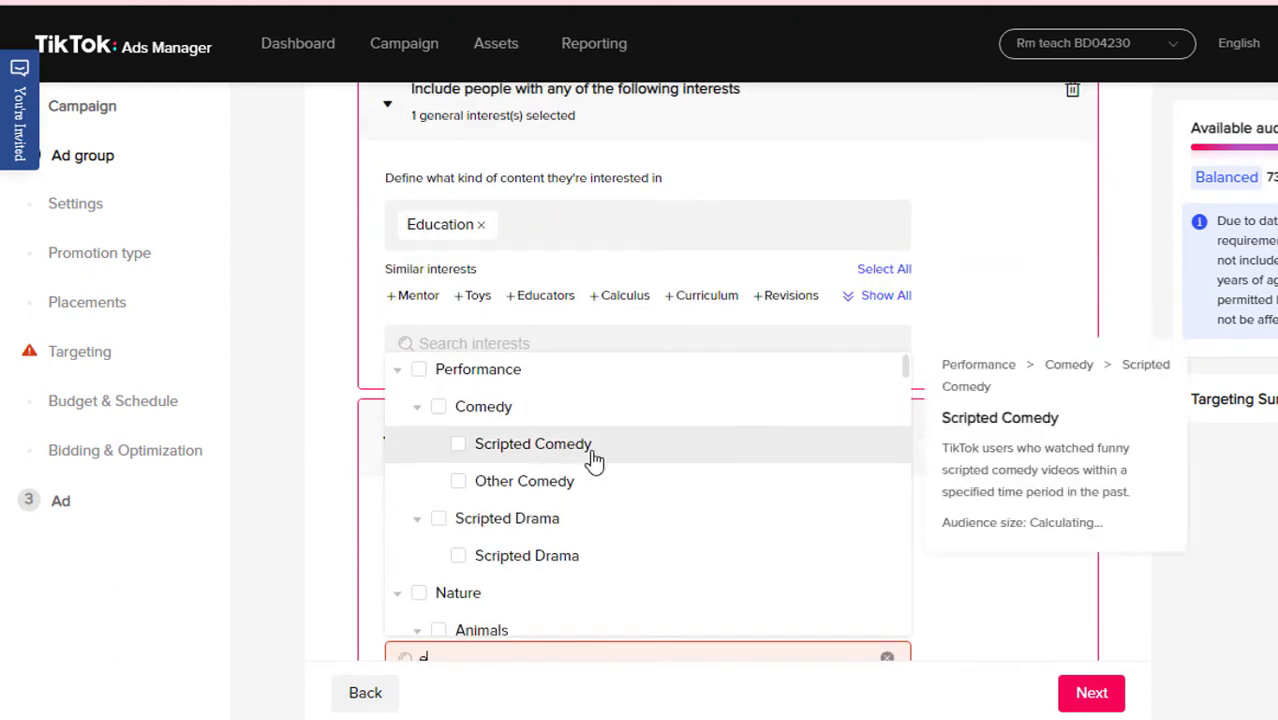
{"action": "scroll", "coordinate": [594, 460], "scroll_direction": "down", "scroll_amount": 3}
{"action": "scroll", "coordinate": [594, 460], "scroll_direction": "down", "scroll_amount": 5}
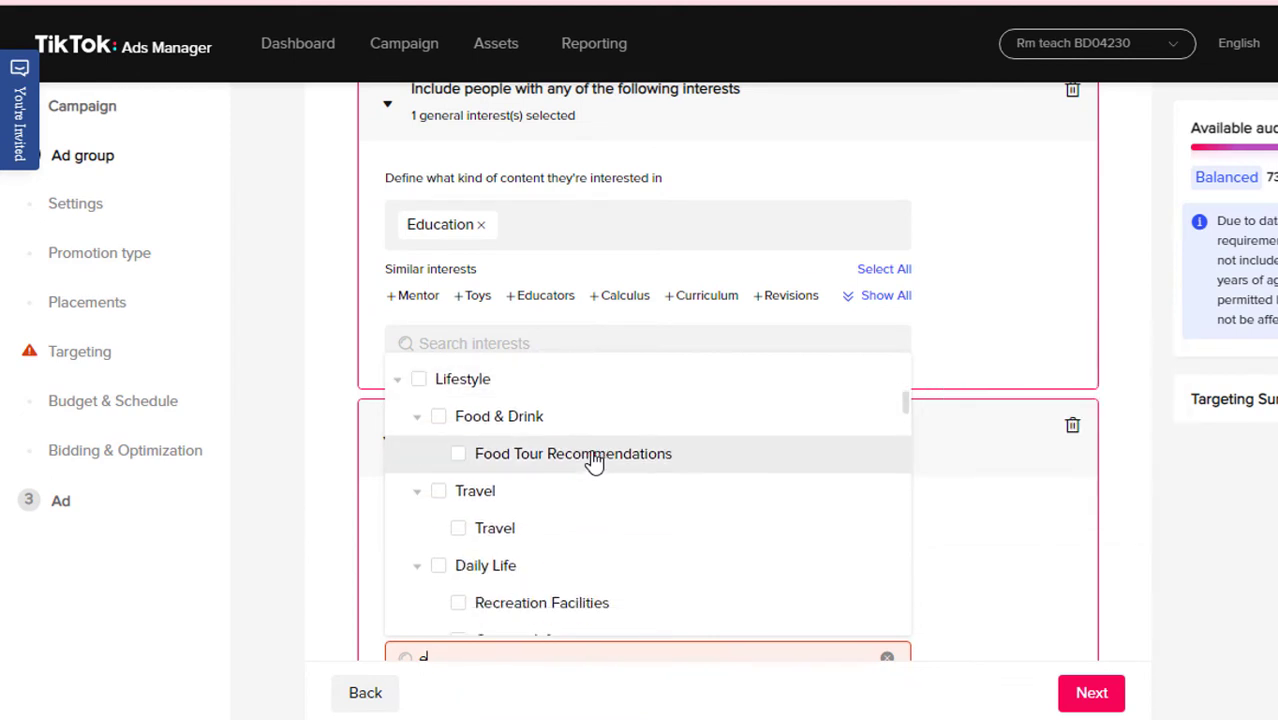
{"action": "scroll", "coordinate": [594, 460], "scroll_direction": "down", "scroll_amount": 5}
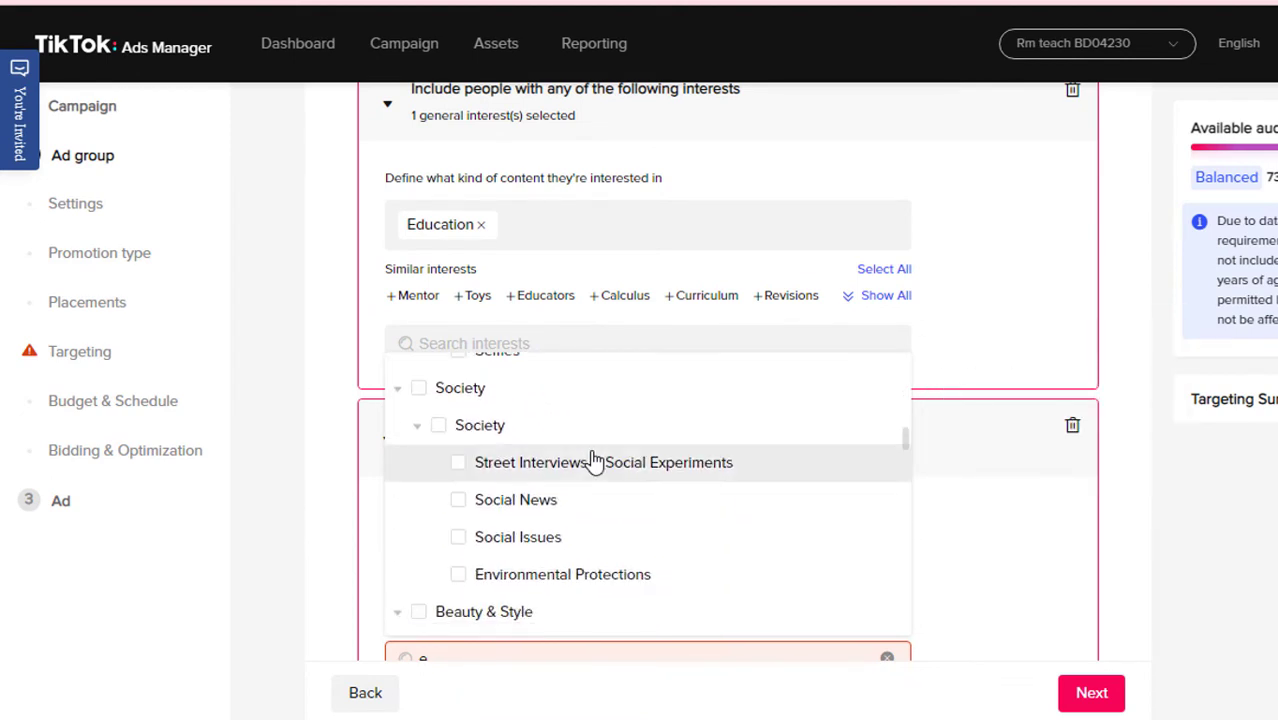
{"action": "scroll", "coordinate": [660, 455], "scroll_direction": "down", "scroll_amount": 3}
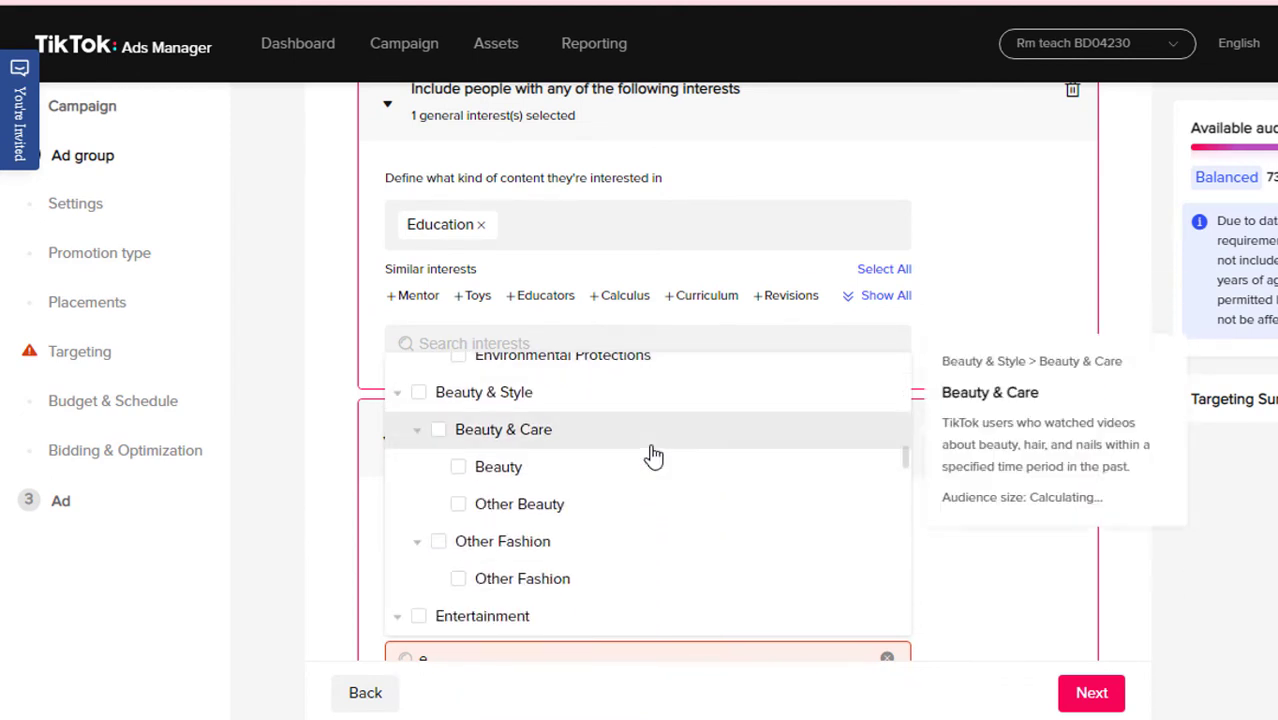
{"action": "scroll", "coordinate": [646, 455], "scroll_direction": "down", "scroll_amount": 2}
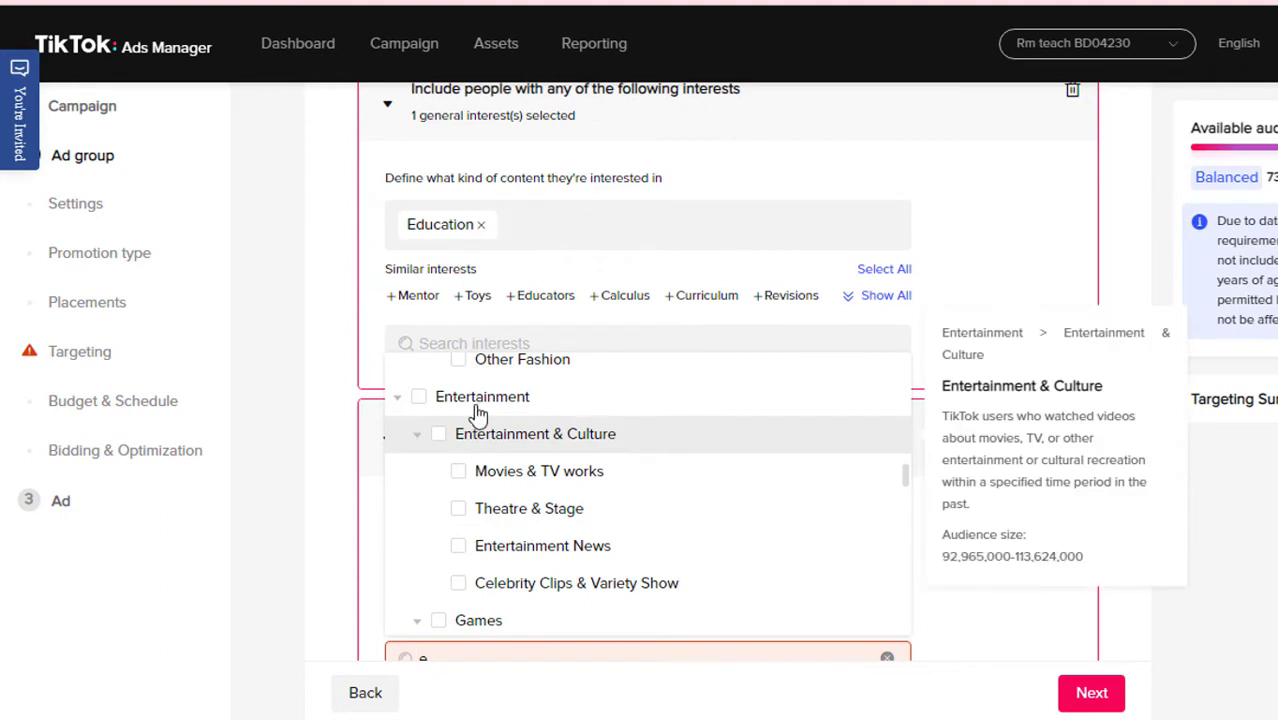
{"action": "left_click", "coordinate": [420, 398]}
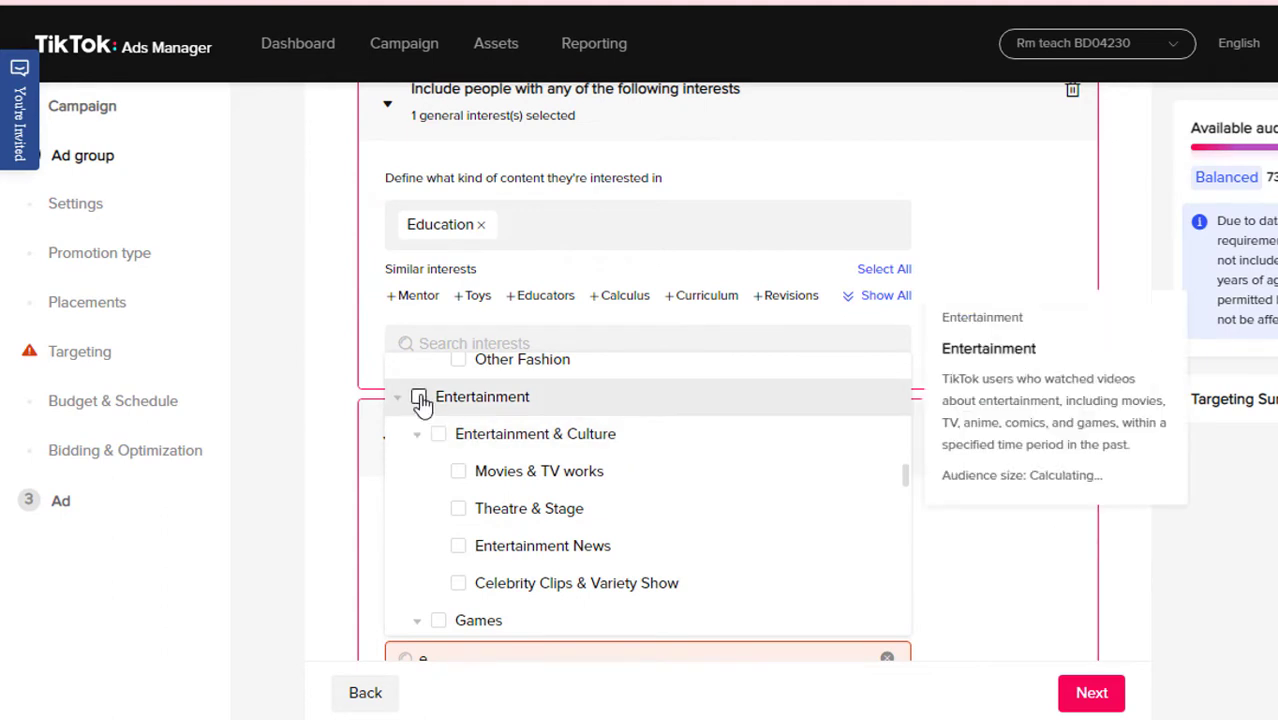
{"action": "left_click", "coordinate": [970, 546]}
- Add Culture & Education & Technology to the video interaction categories
{"action": "scroll", "coordinate": [662, 520], "scroll_direction": "down", "scroll_amount": 2}
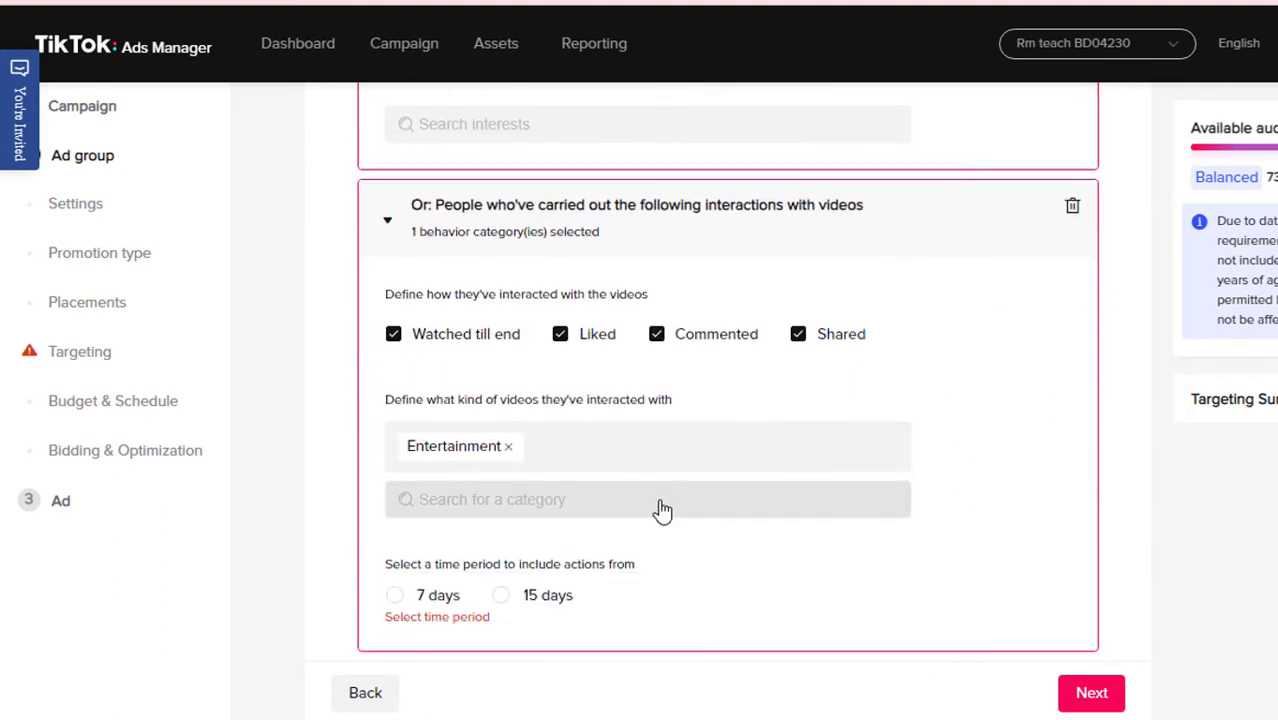
{"action": "left_click", "coordinate": [508, 499]}
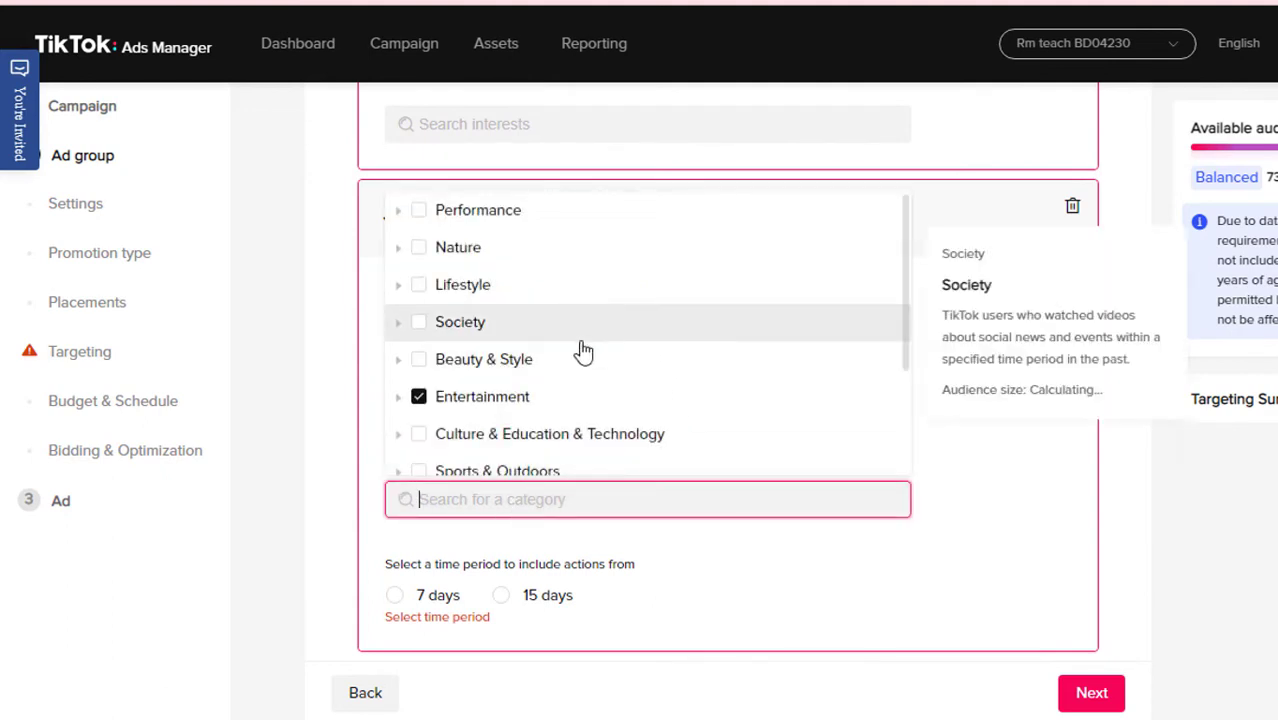
{"action": "scroll", "coordinate": [577, 360], "scroll_direction": "down", "scroll_amount": 1}
{"action": "scroll", "coordinate": [502, 365], "scroll_direction": "up", "scroll_amount": 1}
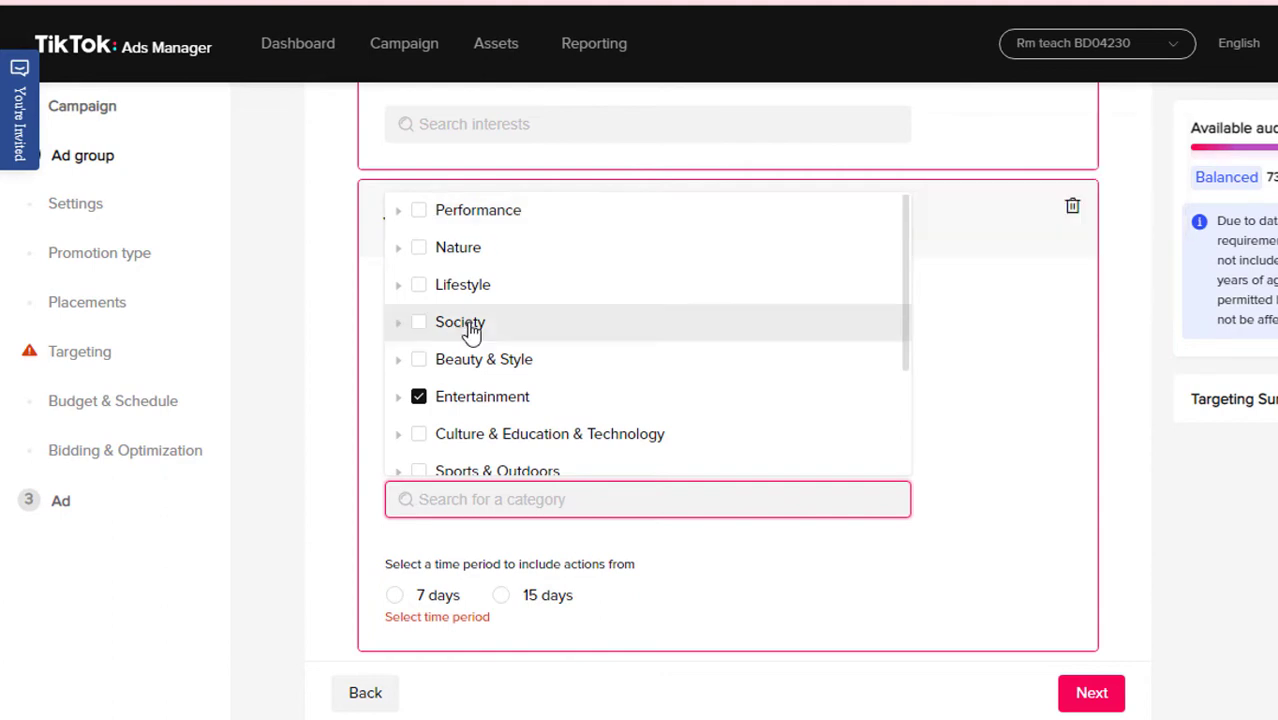
{"action": "scroll", "coordinate": [576, 366], "scroll_direction": "down", "scroll_amount": 1}
{"action": "scroll", "coordinate": [560, 366], "scroll_direction": "down", "scroll_amount": 1}
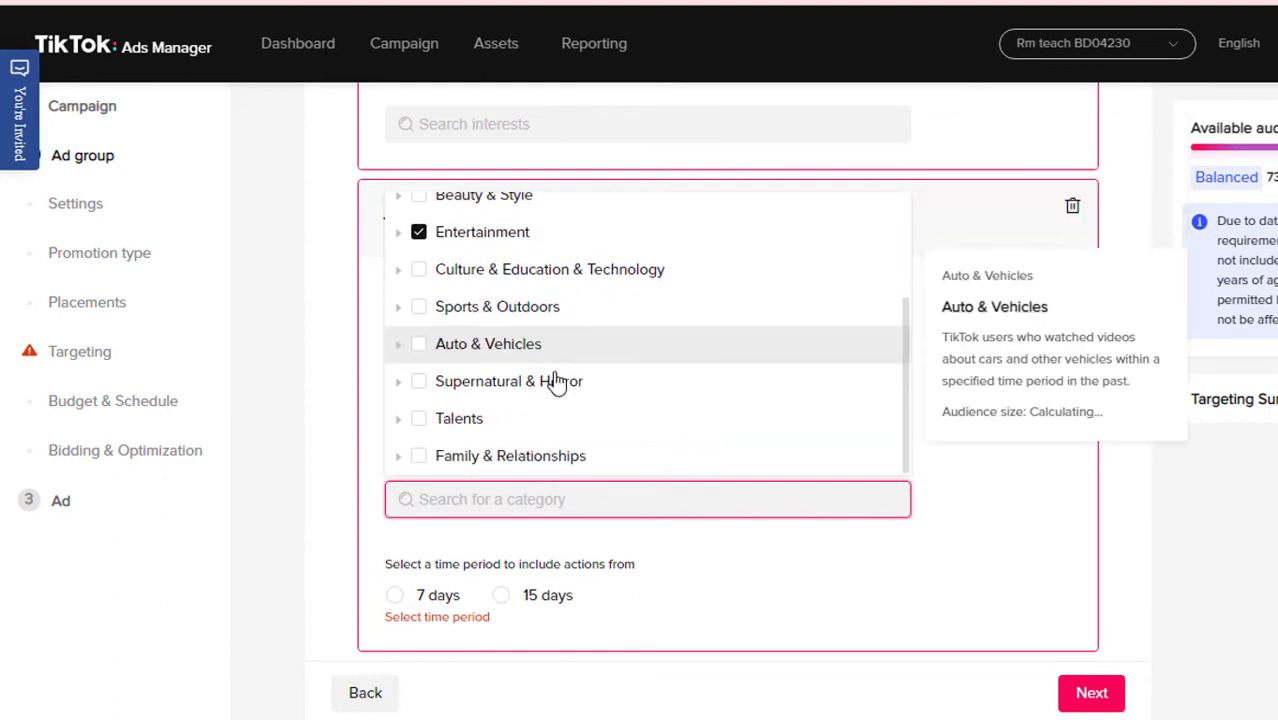
{"action": "scroll", "coordinate": [558, 375], "scroll_direction": "down", "scroll_amount": 1}
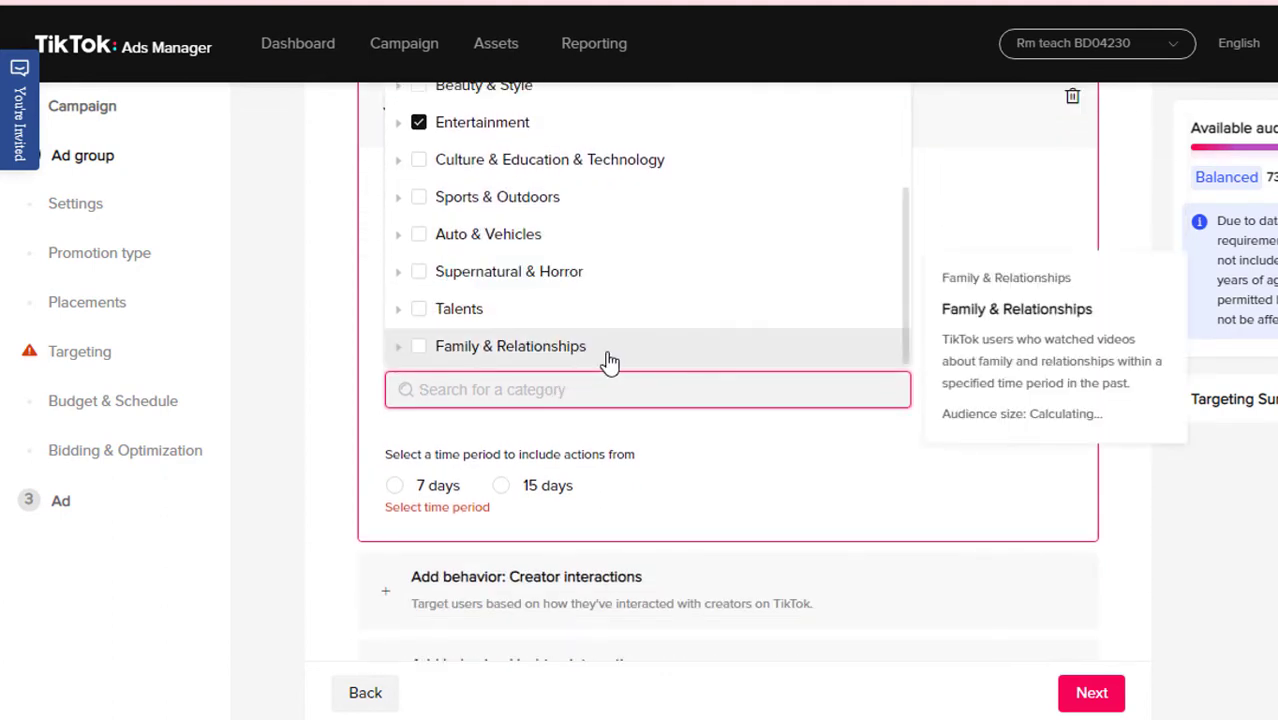
{"action": "scroll", "coordinate": [612, 360], "scroll_direction": "up", "scroll_amount": 1}
{"action": "scroll", "coordinate": [613, 360], "scroll_direction": "up", "scroll_amount": 1}
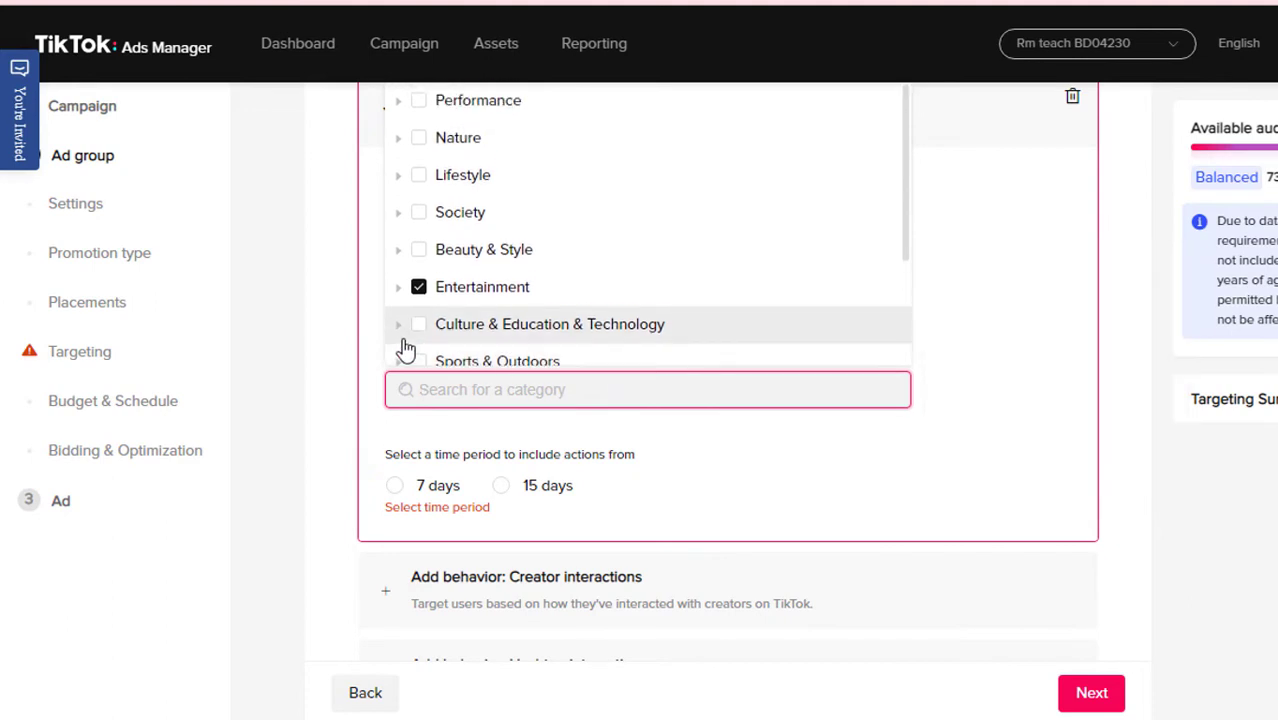
{"action": "left_click", "coordinate": [418, 326]}
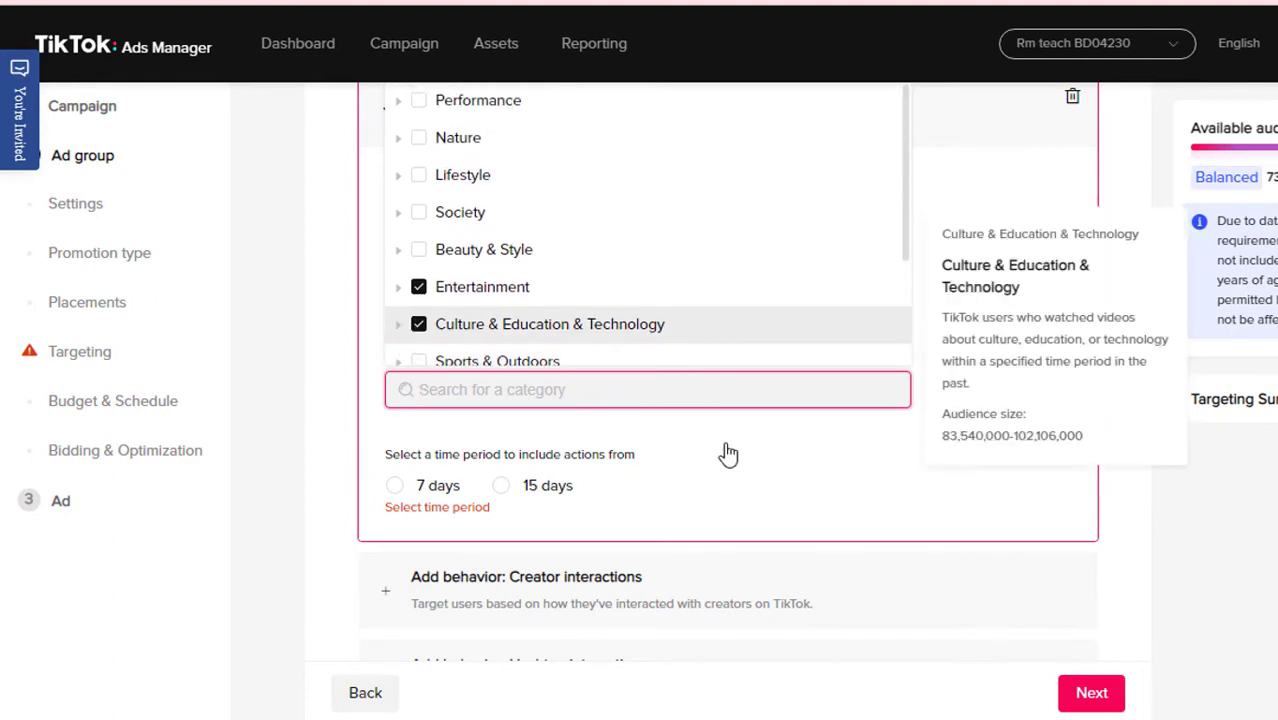
{"action": "left_click", "coordinate": [936, 450]}
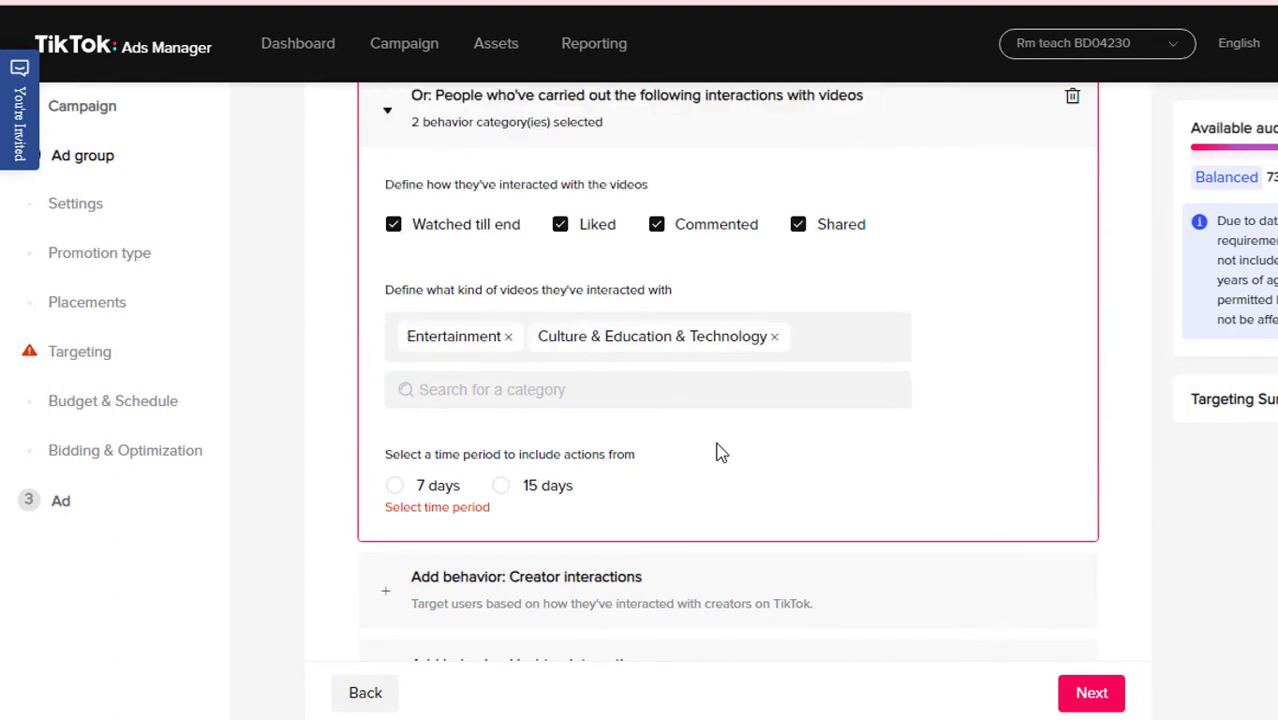
{"action": "scroll", "coordinate": [716, 448], "scroll_direction": "down", "scroll_amount": 1}
{"action": "scroll", "coordinate": [773, 419], "scroll_direction": "up", "scroll_amount": 3}
{"action": "scroll", "coordinate": [797, 415], "scroll_direction": "down", "scroll_amount": 3}
{"action": "scroll", "coordinate": [797, 415], "scroll_direction": "up", "scroll_amount": 2}
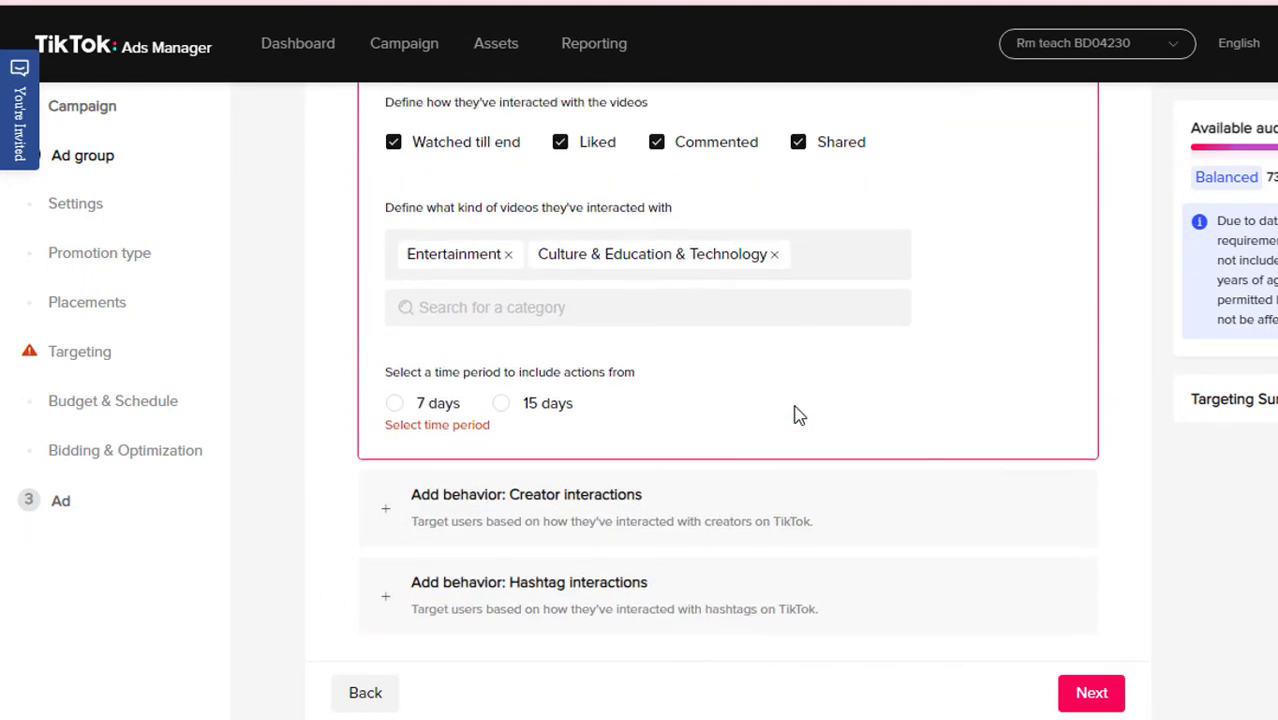
- Set the time period for the included video interactions to 7 days
{"action": "scroll", "coordinate": [797, 415], "scroll_direction": "down", "scroll_amount": 2}
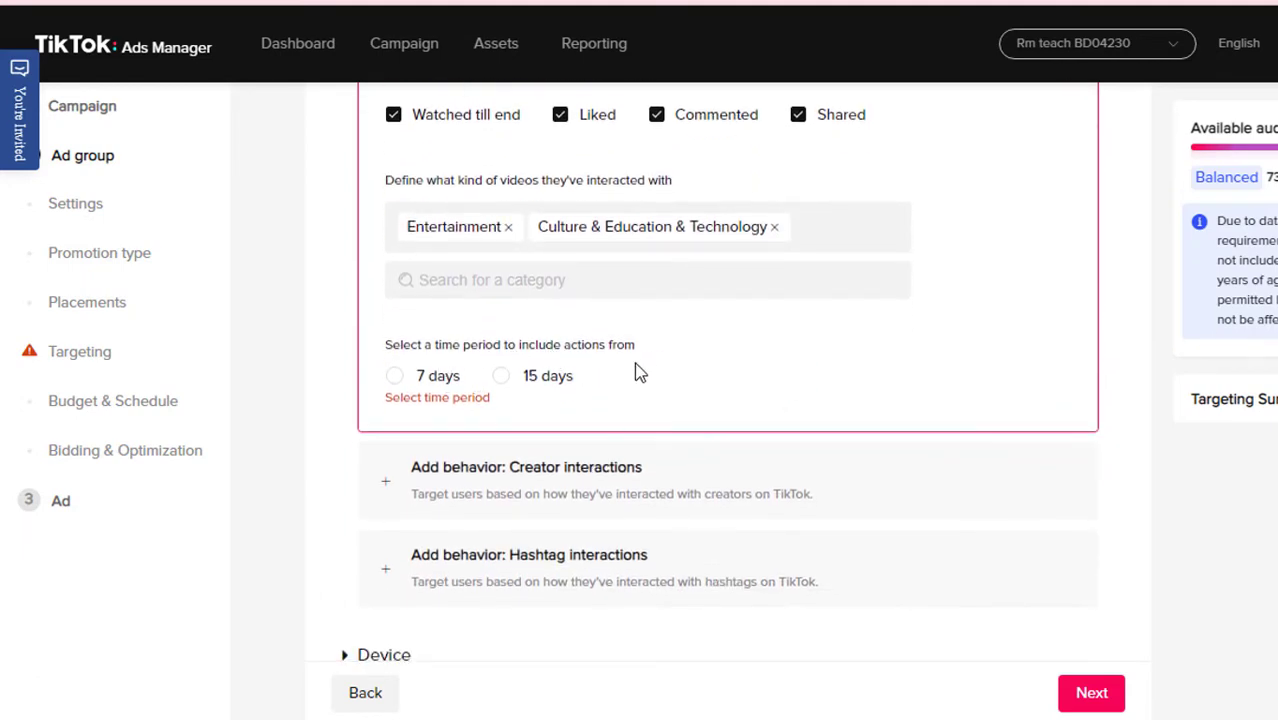
{"action": "left_click", "coordinate": [430, 384]}
{"action": "scroll", "coordinate": [662, 414], "scroll_direction": "down", "scroll_amount": 3}
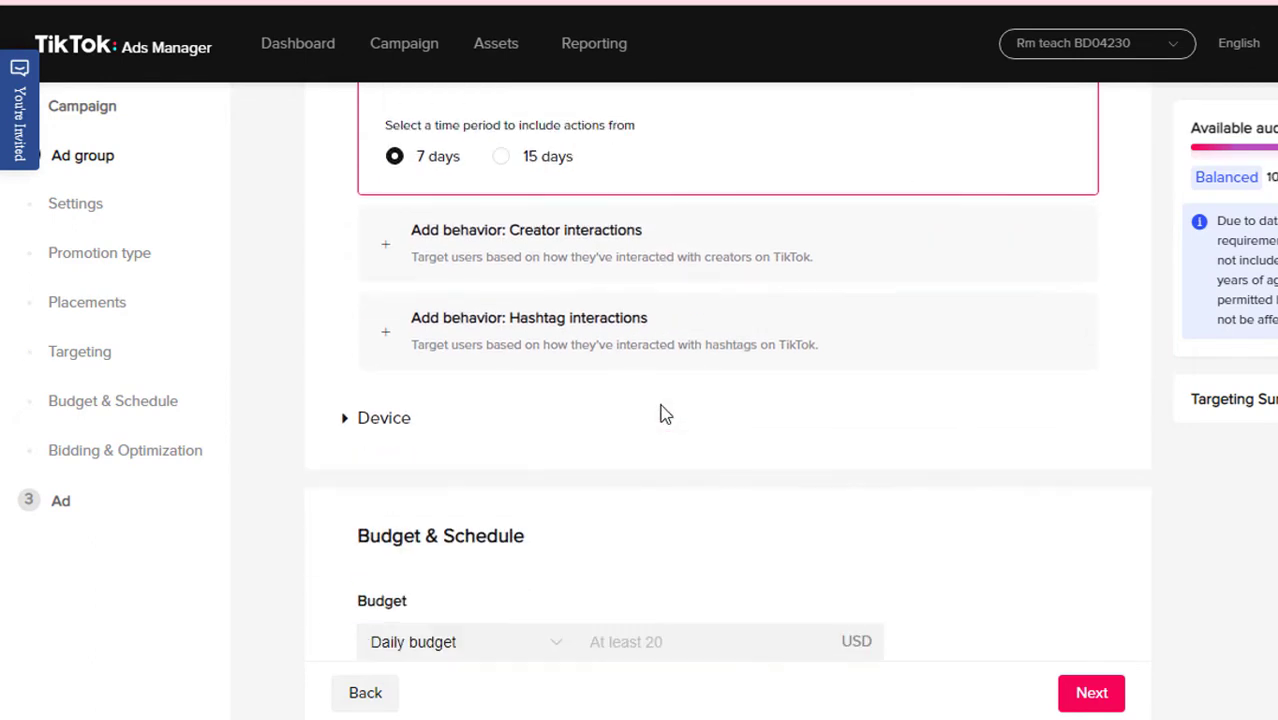
- Add the creator interactions behavior and include people who Followed creators
{"action": "scroll", "coordinate": [662, 414], "scroll_direction": "up", "scroll_amount": 3}
{"action": "left_click", "coordinate": [690, 468]}
{"action": "scroll", "coordinate": [775, 449], "scroll_direction": "down", "scroll_amount": 1}
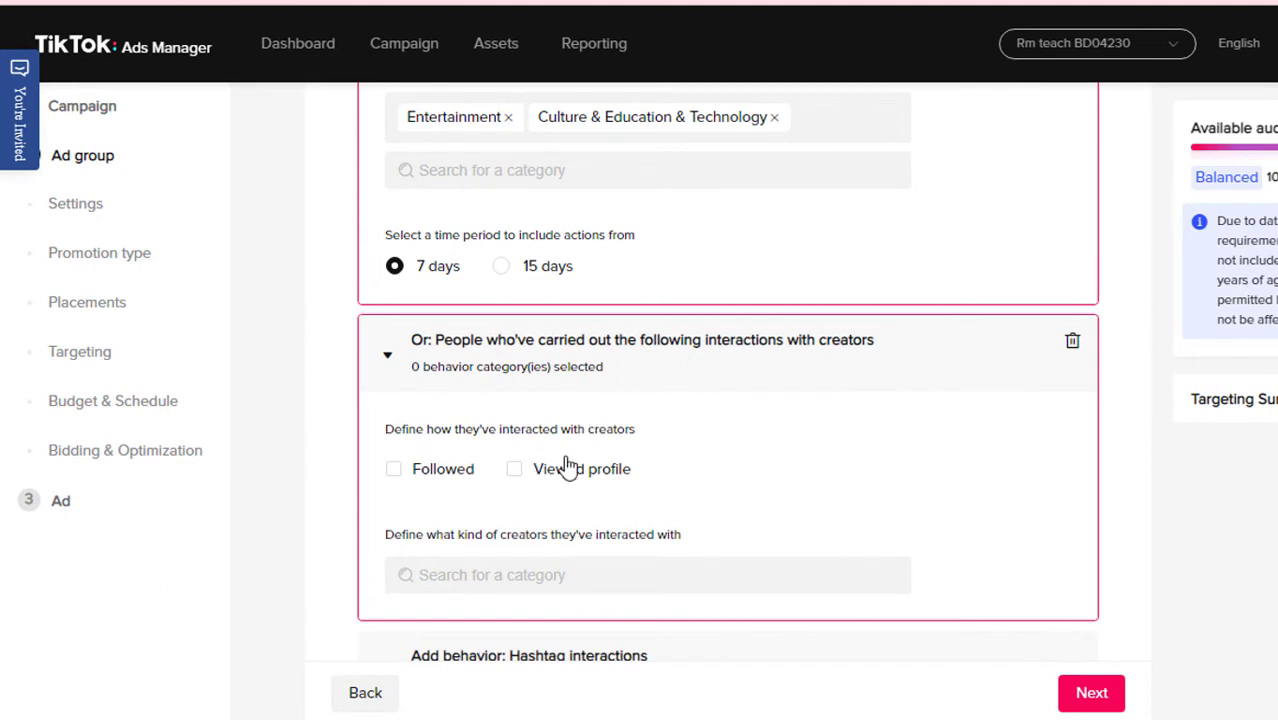
{"action": "left_click", "coordinate": [393, 471]}
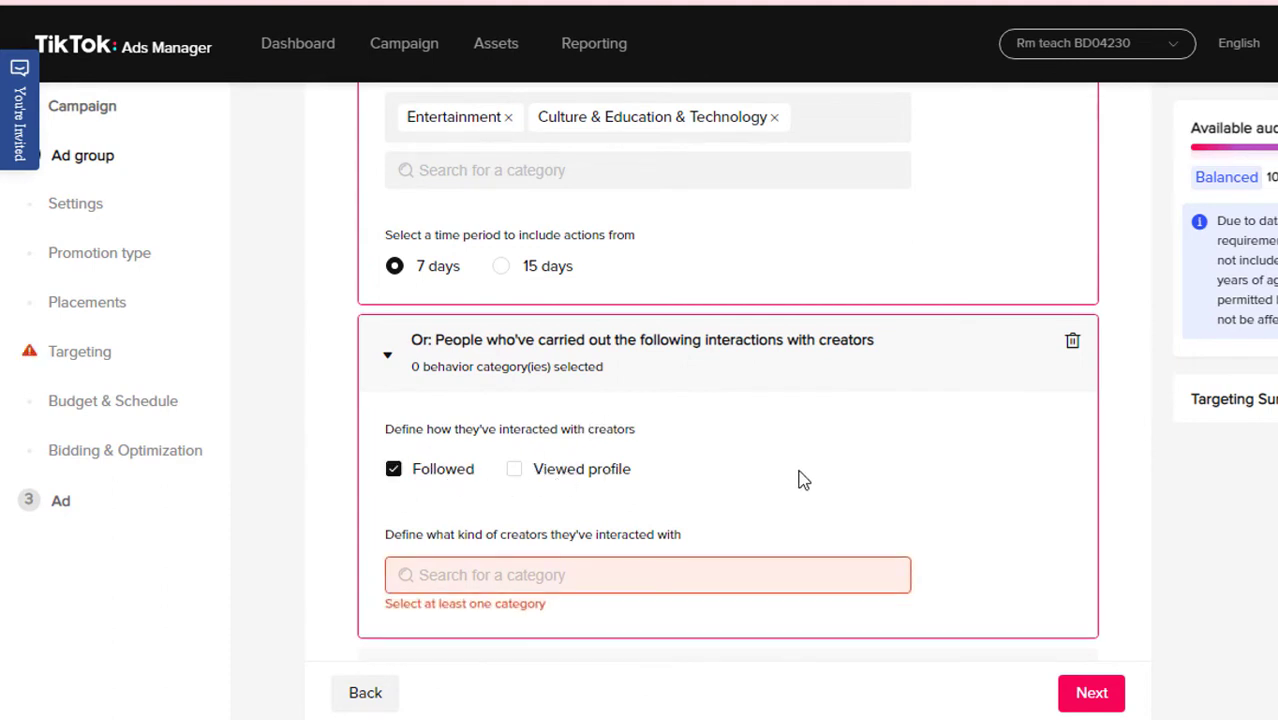
- Select Technology & Education as the creator category for the creator interactions behavior
{"action": "scroll", "coordinate": [700, 476], "scroll_direction": "down", "scroll_amount": 1}
{"action": "left_click", "coordinate": [561, 478]}
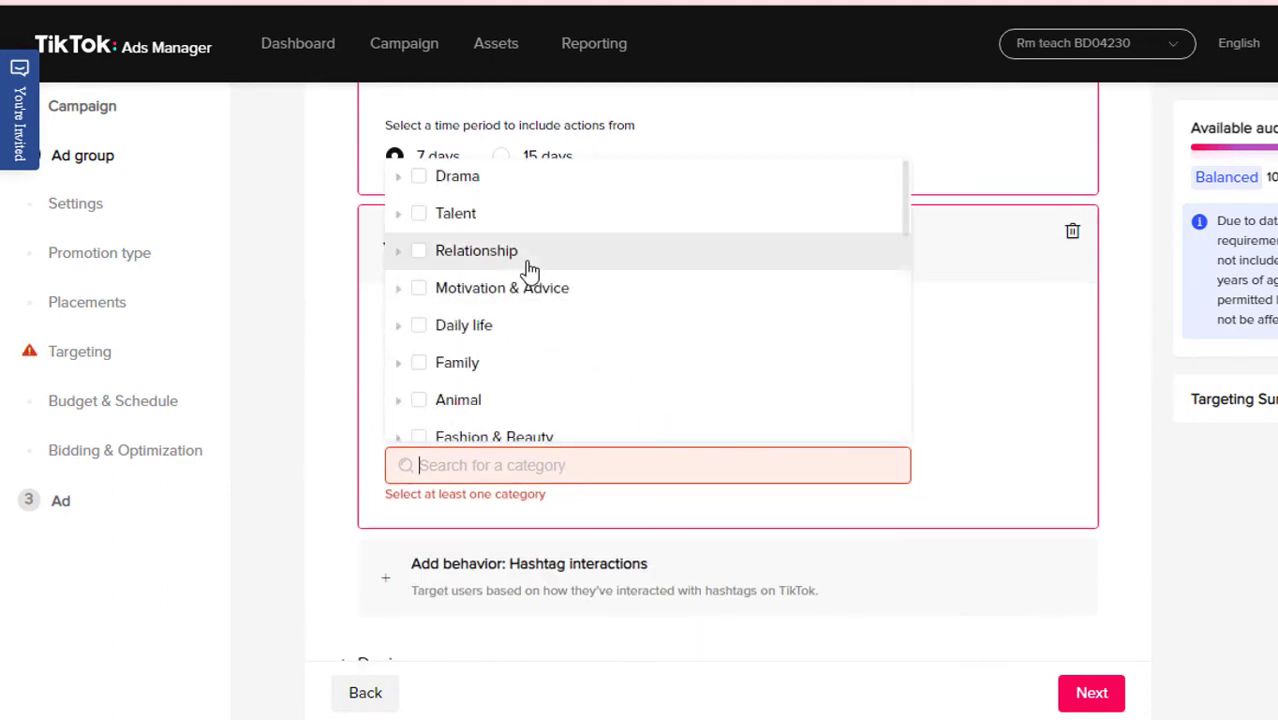
{"action": "scroll", "coordinate": [528, 268], "scroll_direction": "down", "scroll_amount": 3}
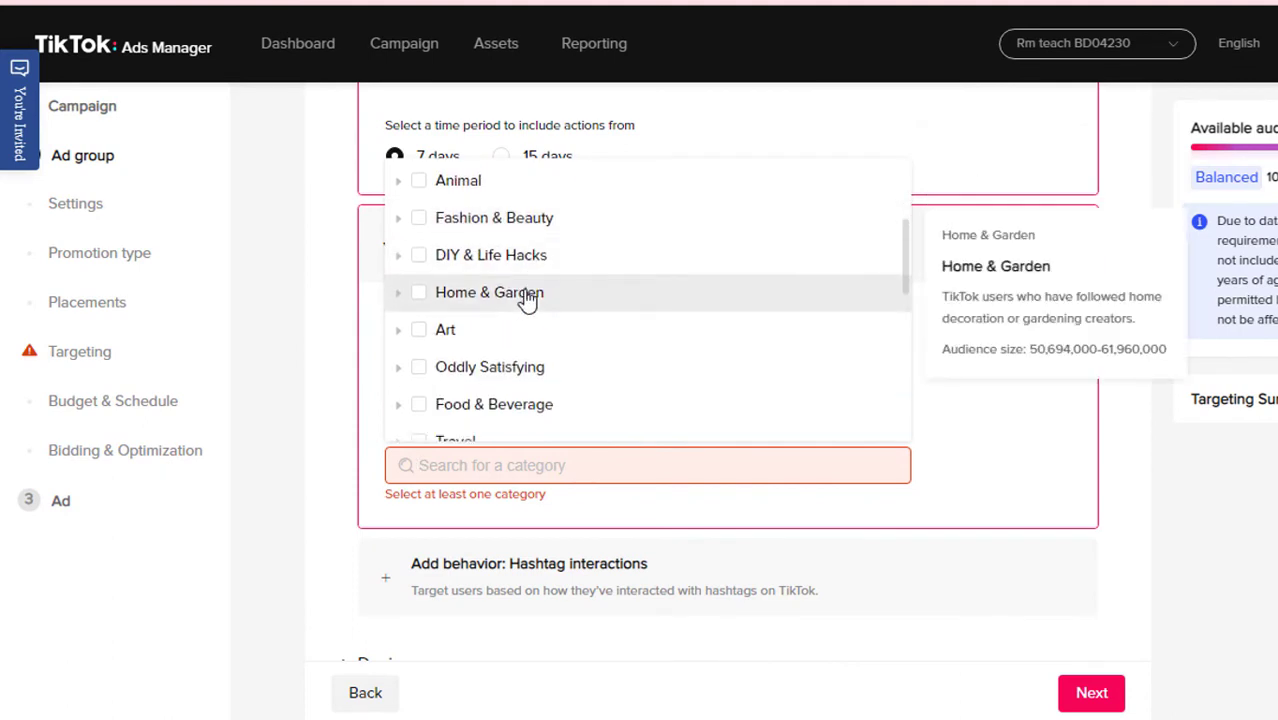
{"action": "scroll", "coordinate": [527, 300], "scroll_direction": "down", "scroll_amount": 5}
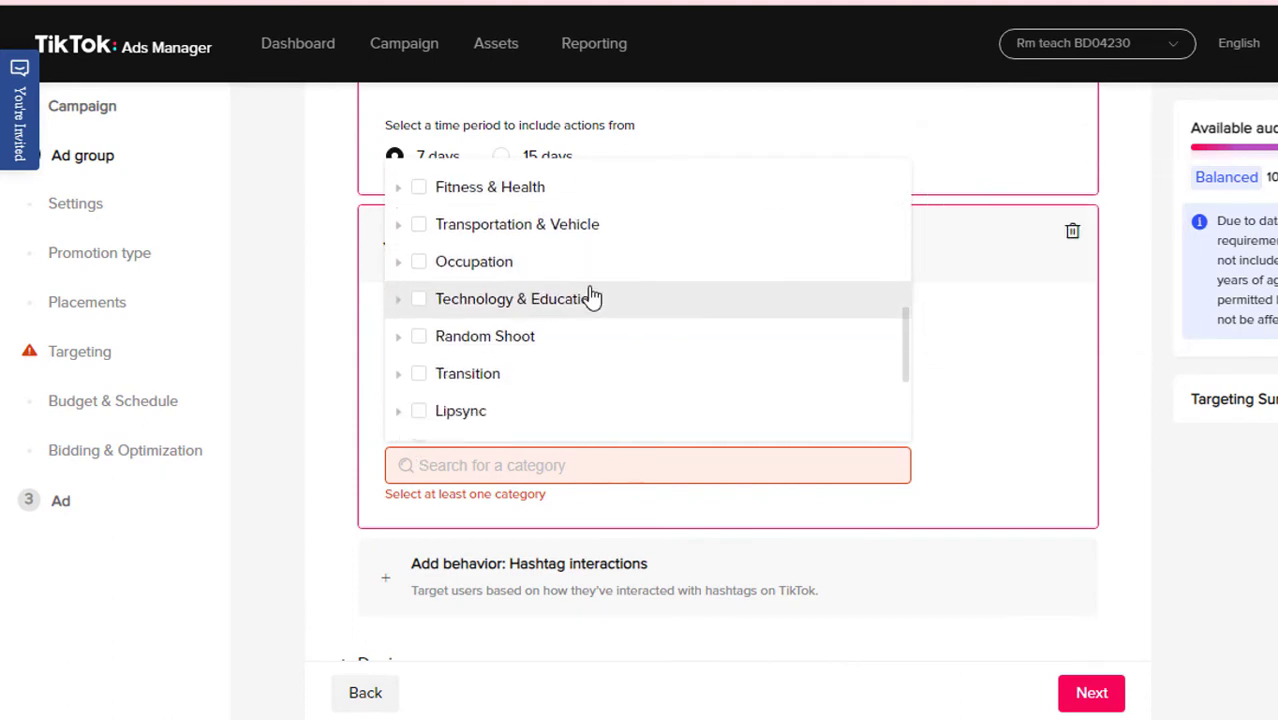
{"action": "left_click", "coordinate": [418, 300]}
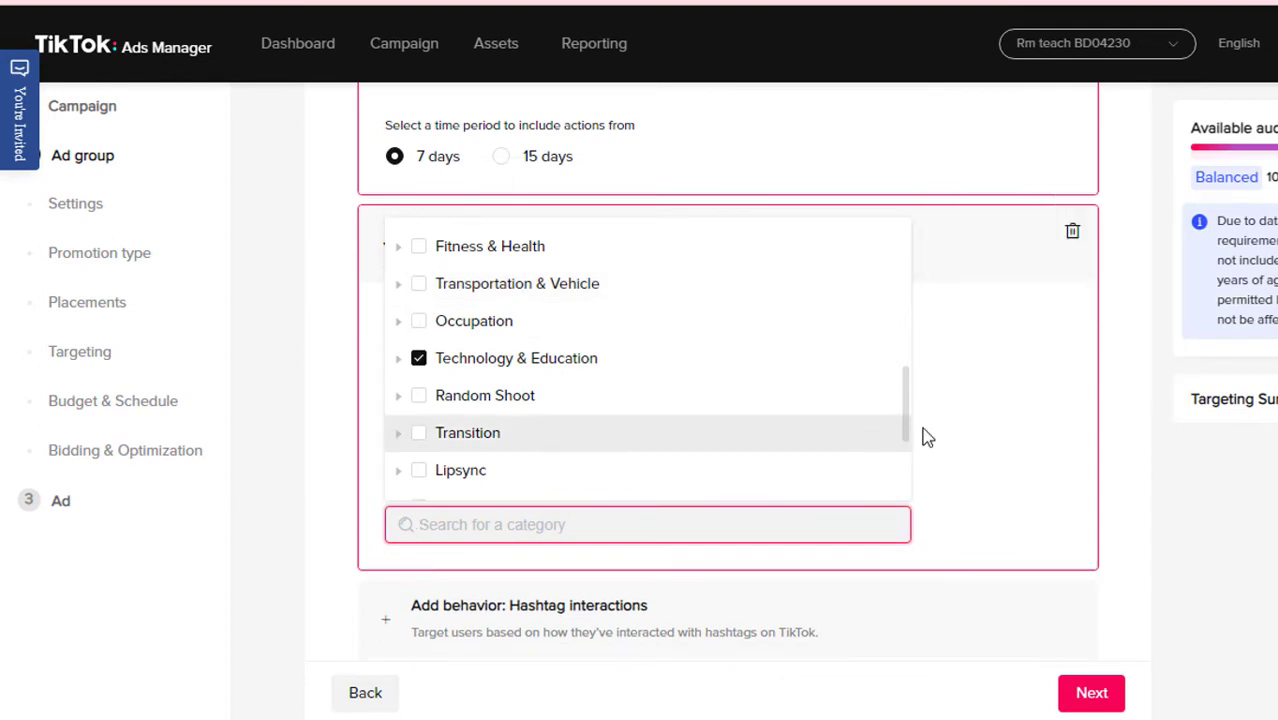
{"action": "left_click", "coordinate": [849, 450]}
{"action": "scroll", "coordinate": [522, 322], "scroll_direction": "down", "scroll_amount": 2}
{"action": "left_click", "coordinate": [522, 322]}
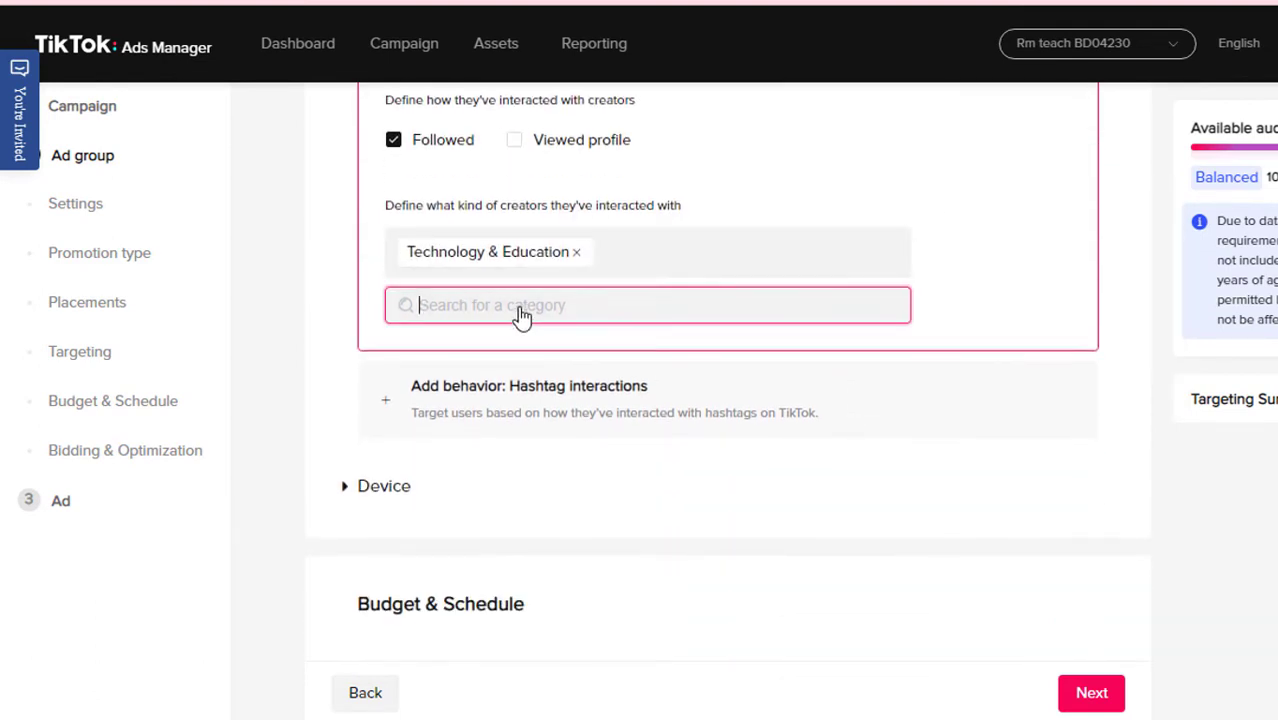
{"action": "scroll", "coordinate": [645, 443], "scroll_direction": "down", "scroll_amount": 1}
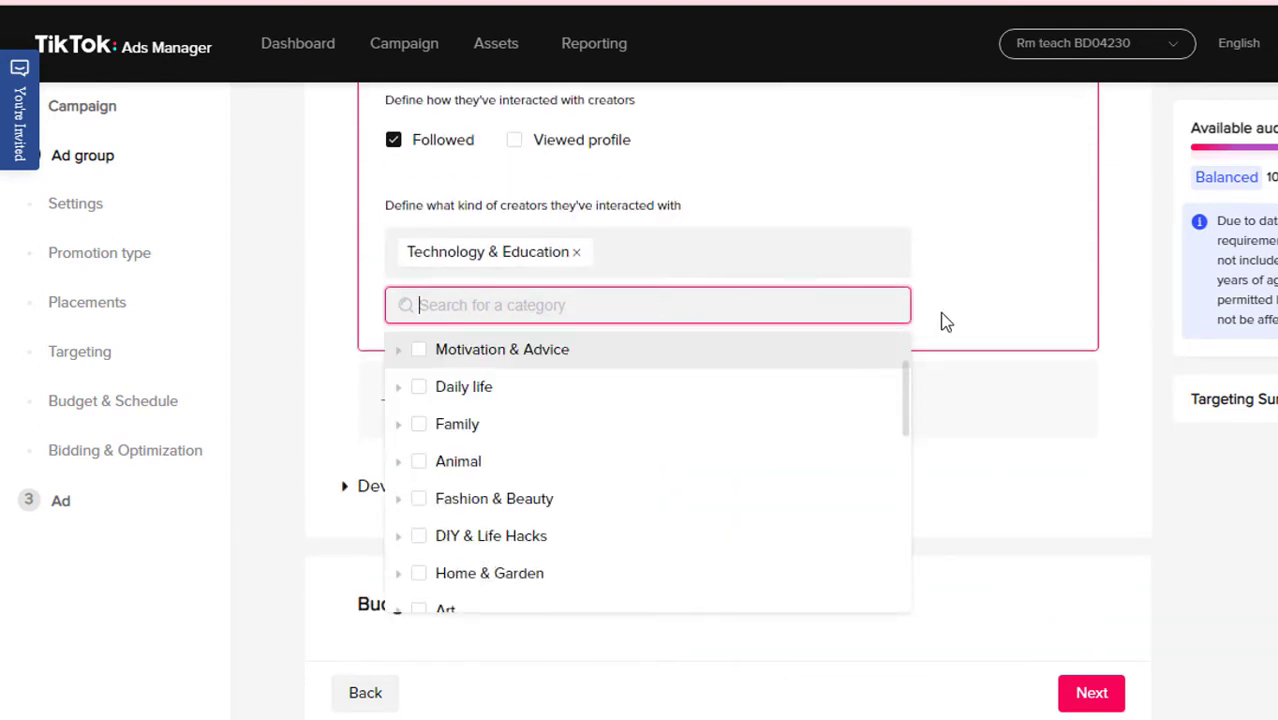
{"action": "left_click", "coordinate": [991, 305]}
- Add the hashtag interactions behavior and search its hashtags for "education"
{"action": "scroll", "coordinate": [448, 317], "scroll_direction": "down", "scroll_amount": 1}
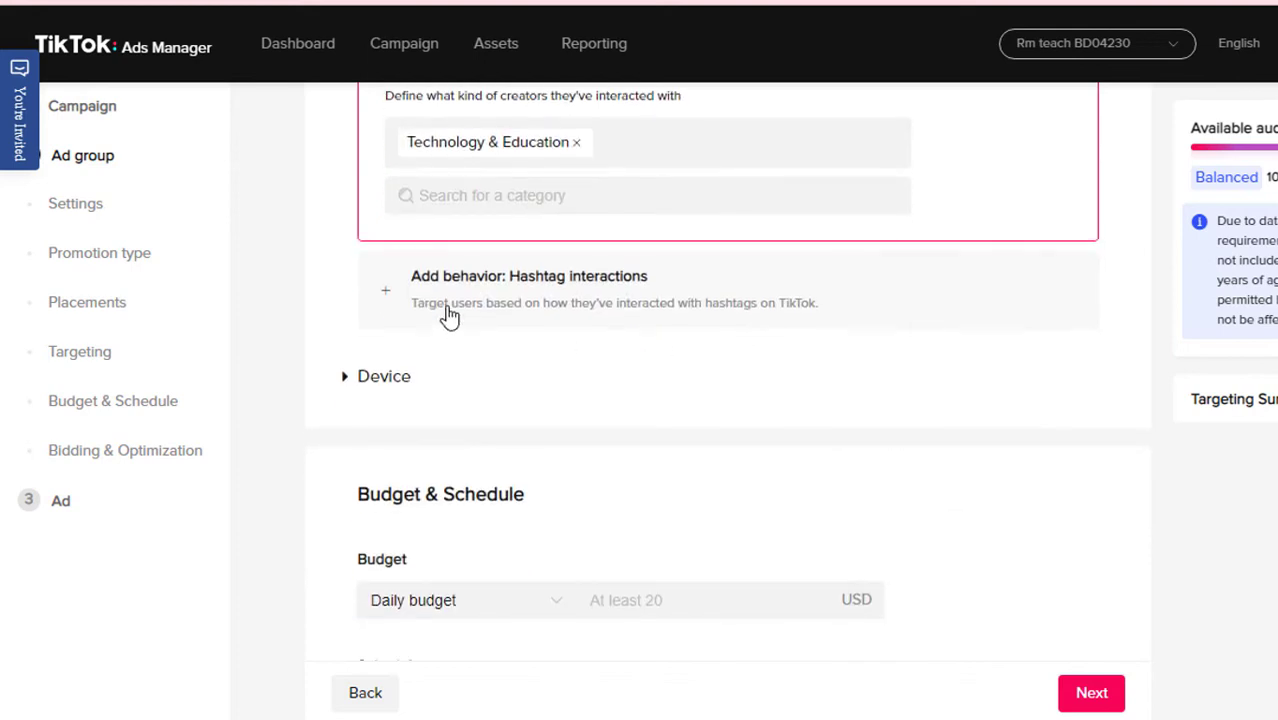
{"action": "left_click", "coordinate": [675, 287]}
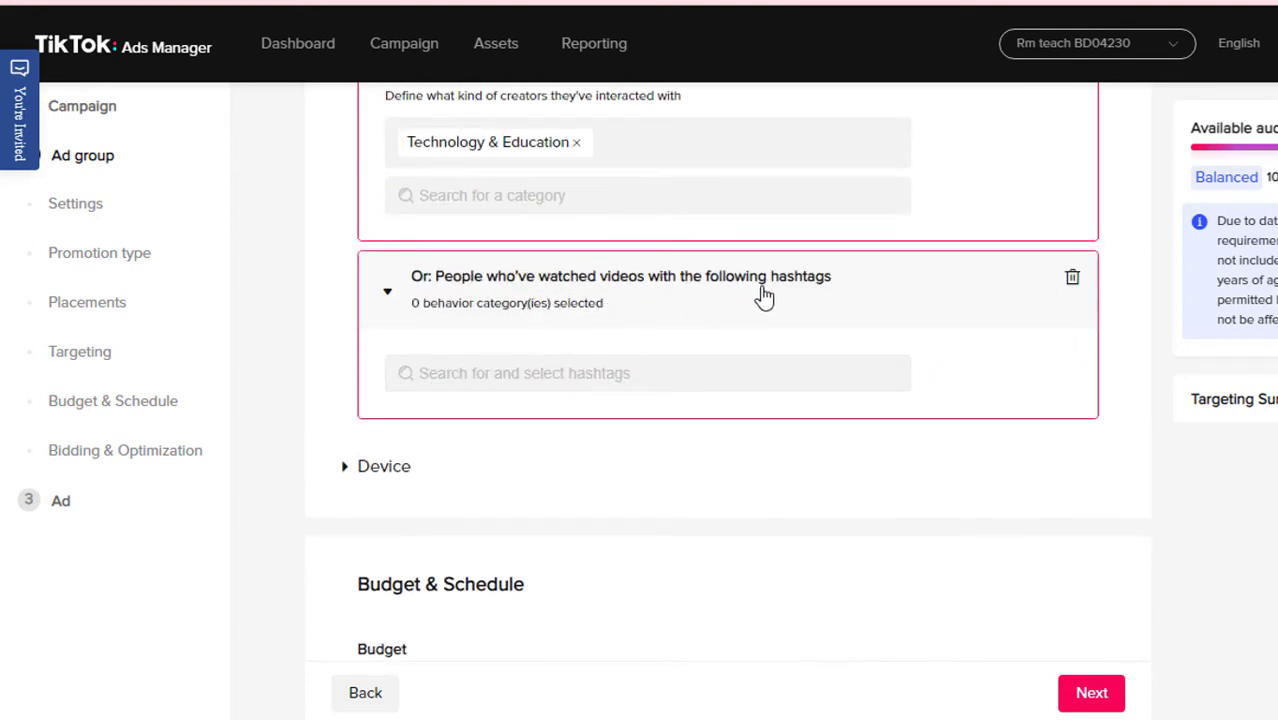
{"action": "left_click", "coordinate": [503, 374]}
{"action": "type", "text": "edu"}
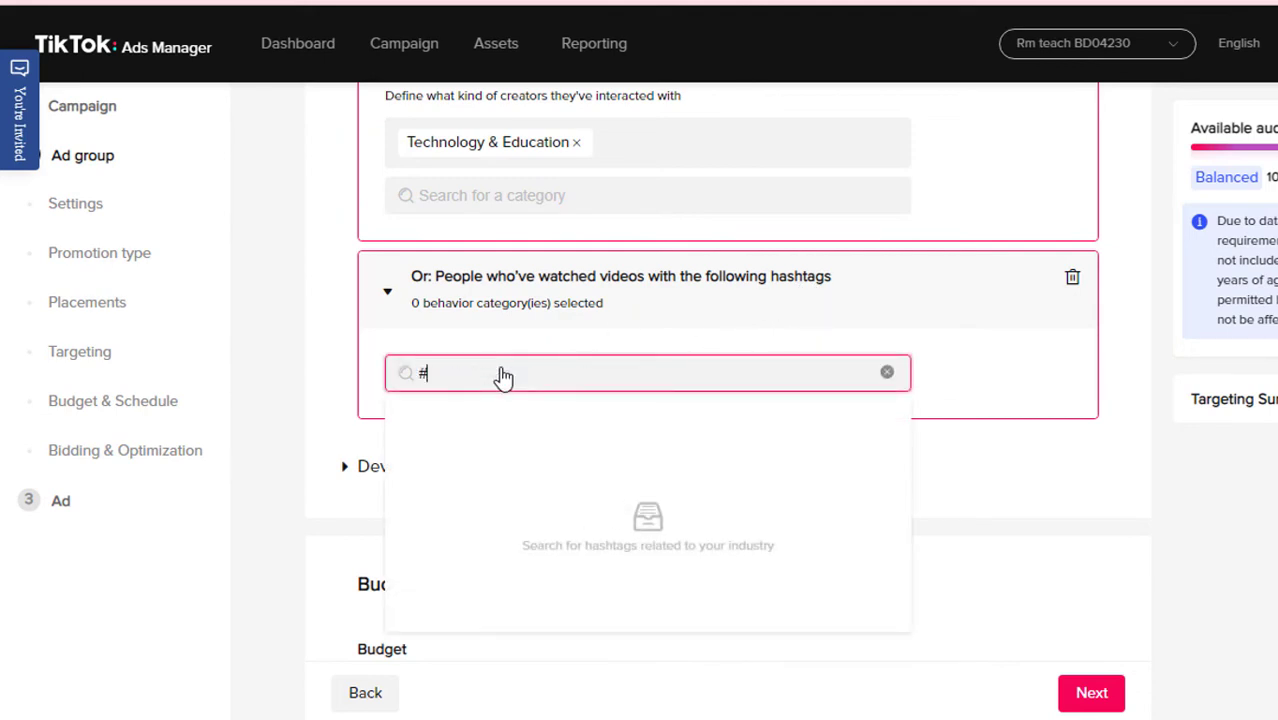
{"action": "type", "text": "cation"}
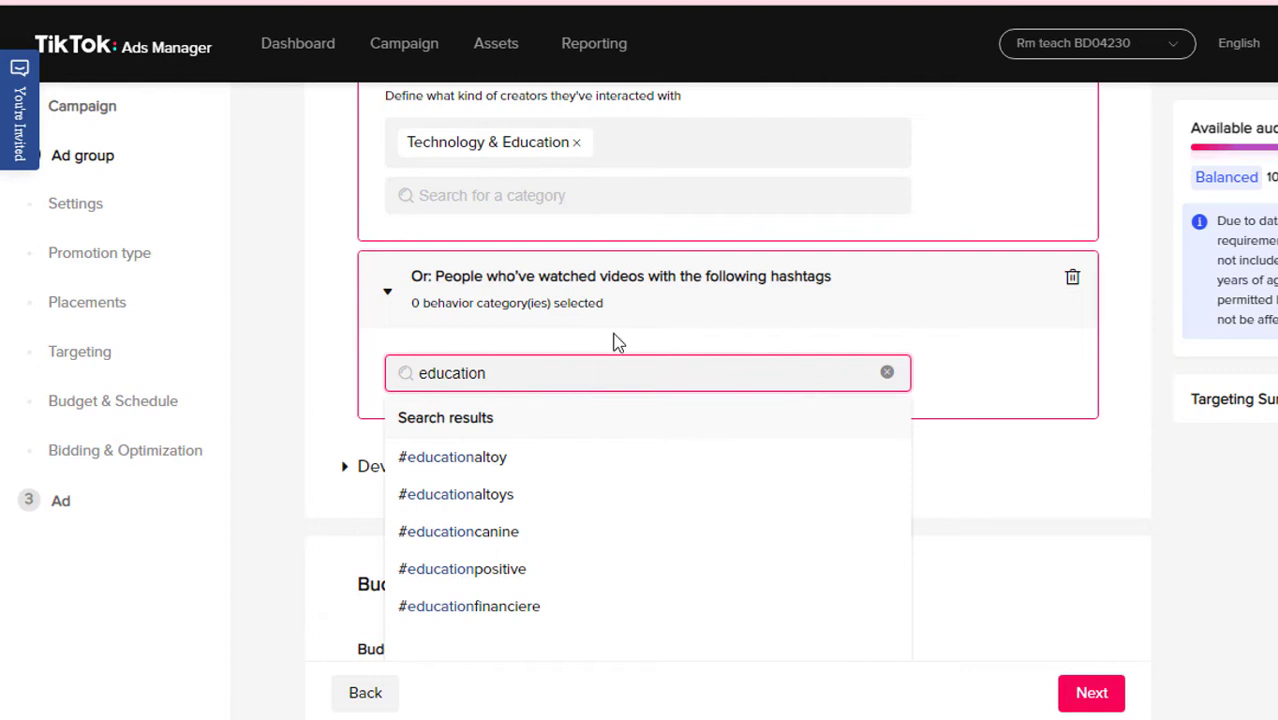
- Select the hashtags #educationaltoy, #educationaltoys, #educationcanine and #educationfinanciere for the hashtag interactions behavior
{"action": "left_click", "coordinate": [485, 461]}
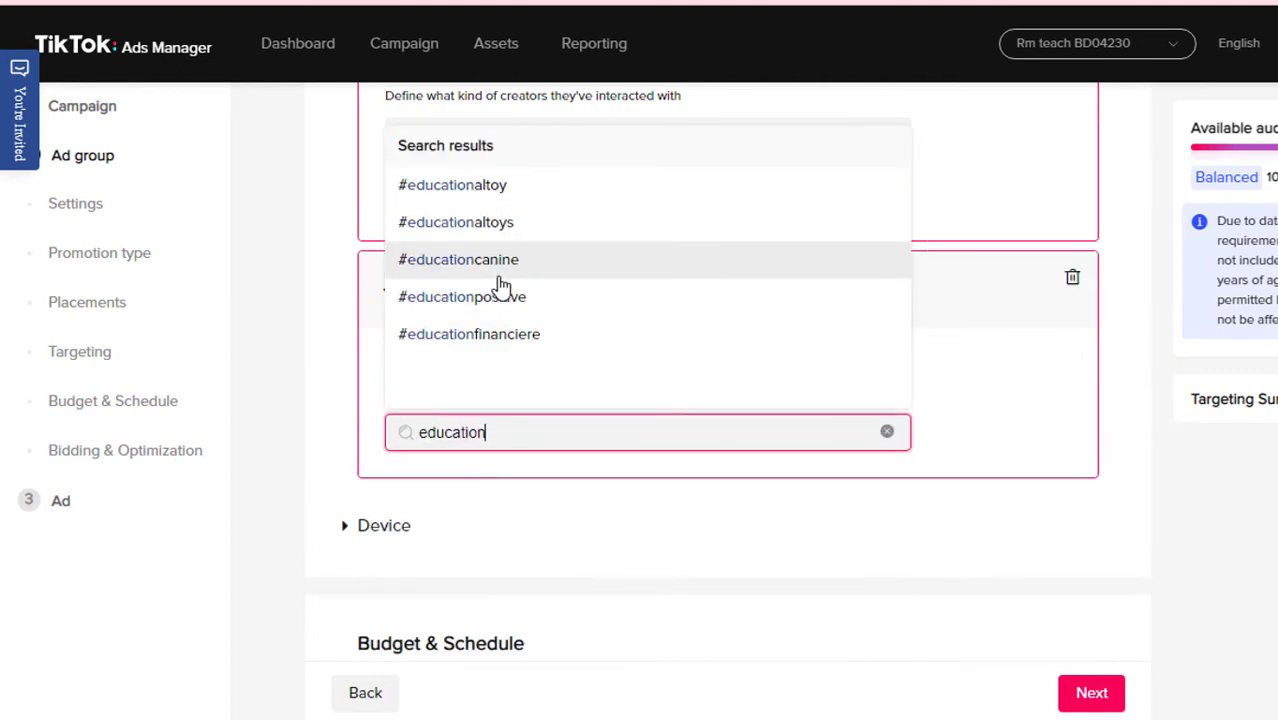
{"action": "left_click", "coordinate": [497, 333]}
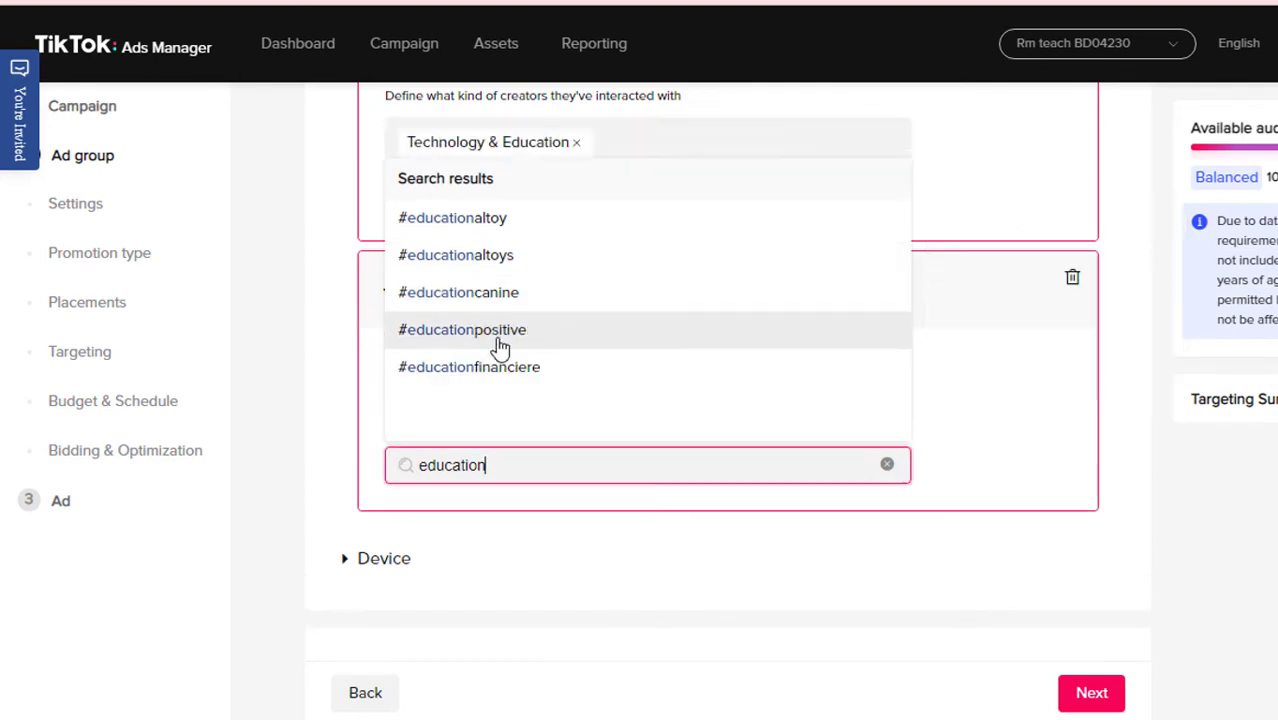
{"action": "left_click", "coordinate": [785, 523]}
{"action": "scroll", "coordinate": [650, 412], "scroll_direction": "down", "scroll_amount": 1}
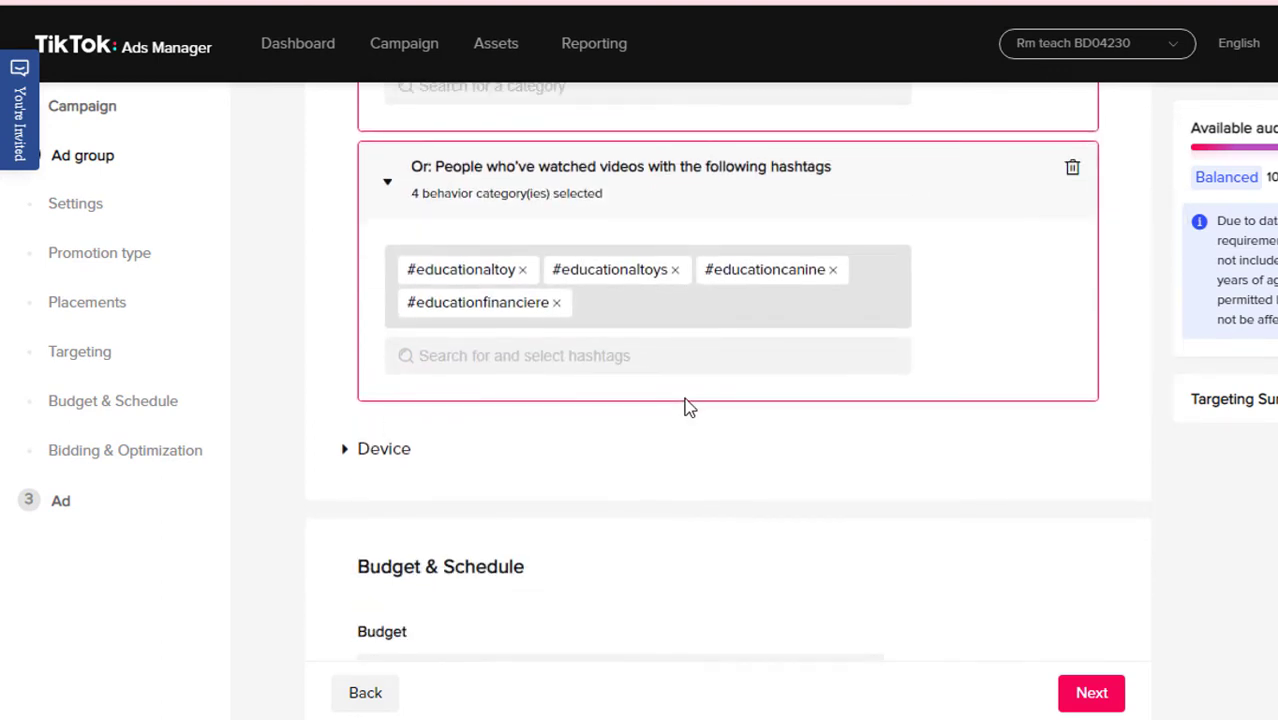
- Expand the Device targeting, try WIFI, 3G, 4G and 5G as connection types, and reset the connection type to No limit
{"action": "scroll", "coordinate": [673, 390], "scroll_direction": "down", "scroll_amount": 1}
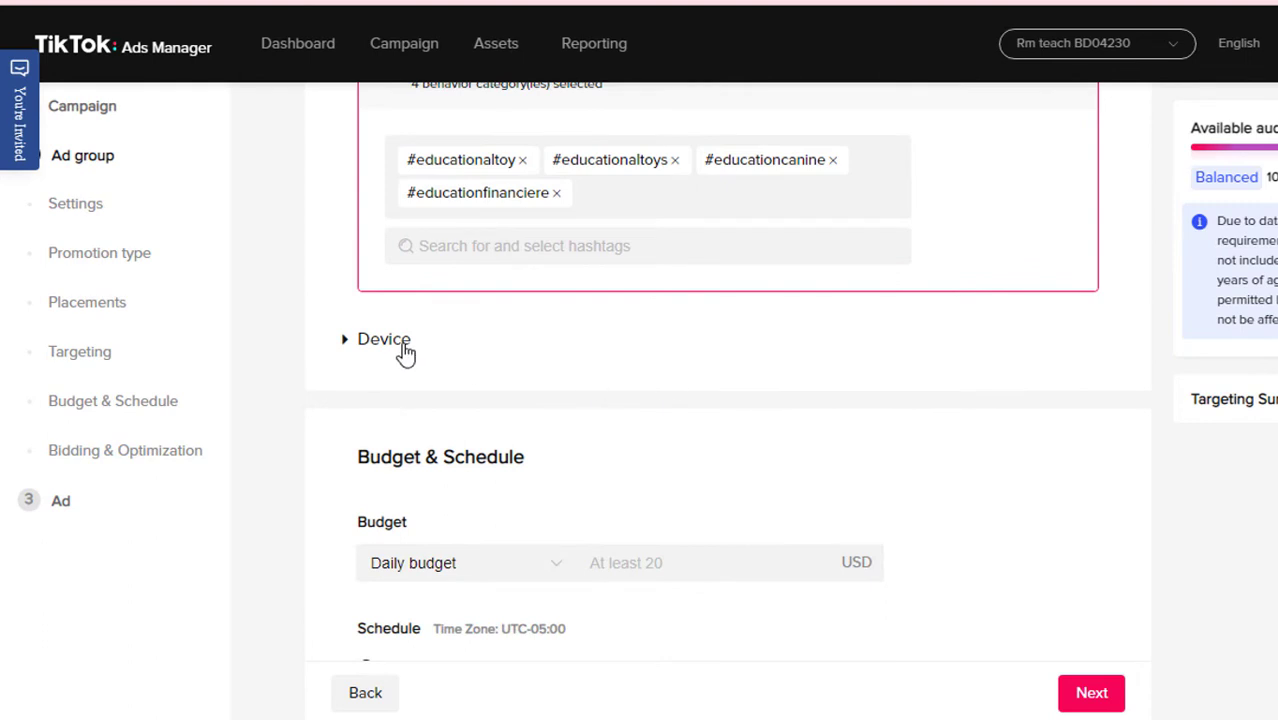
{"action": "left_click", "coordinate": [352, 342]}
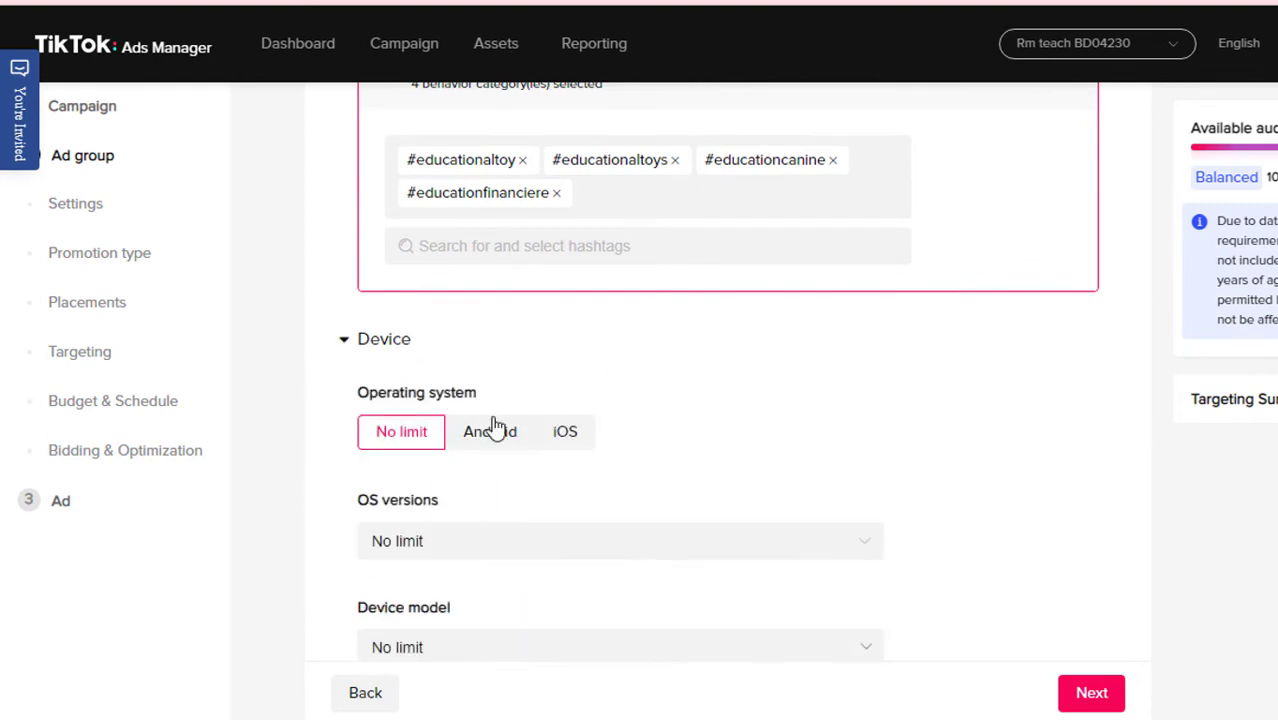
{"action": "scroll", "coordinate": [685, 385], "scroll_direction": "down", "scroll_amount": 3}
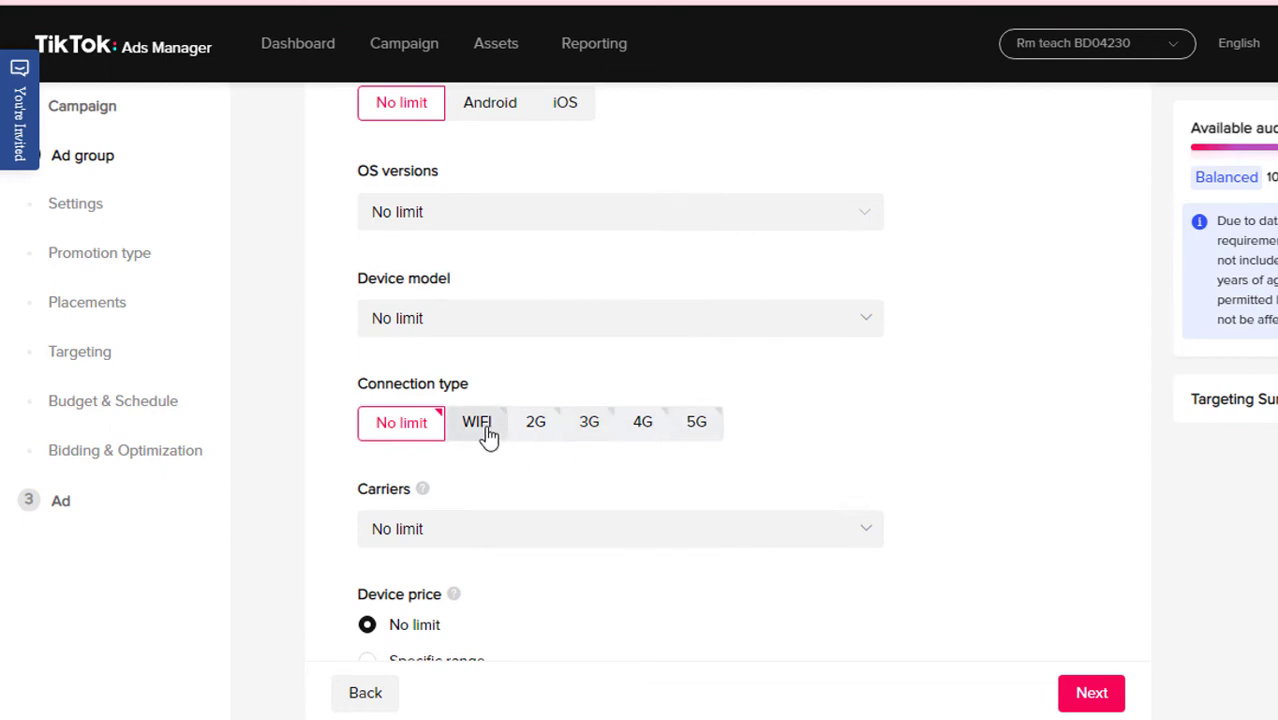
{"action": "left_click", "coordinate": [485, 432]}
{"action": "left_click", "coordinate": [599, 434]}
{"action": "left_click", "coordinate": [648, 438]}
{"action": "left_click", "coordinate": [700, 440]}
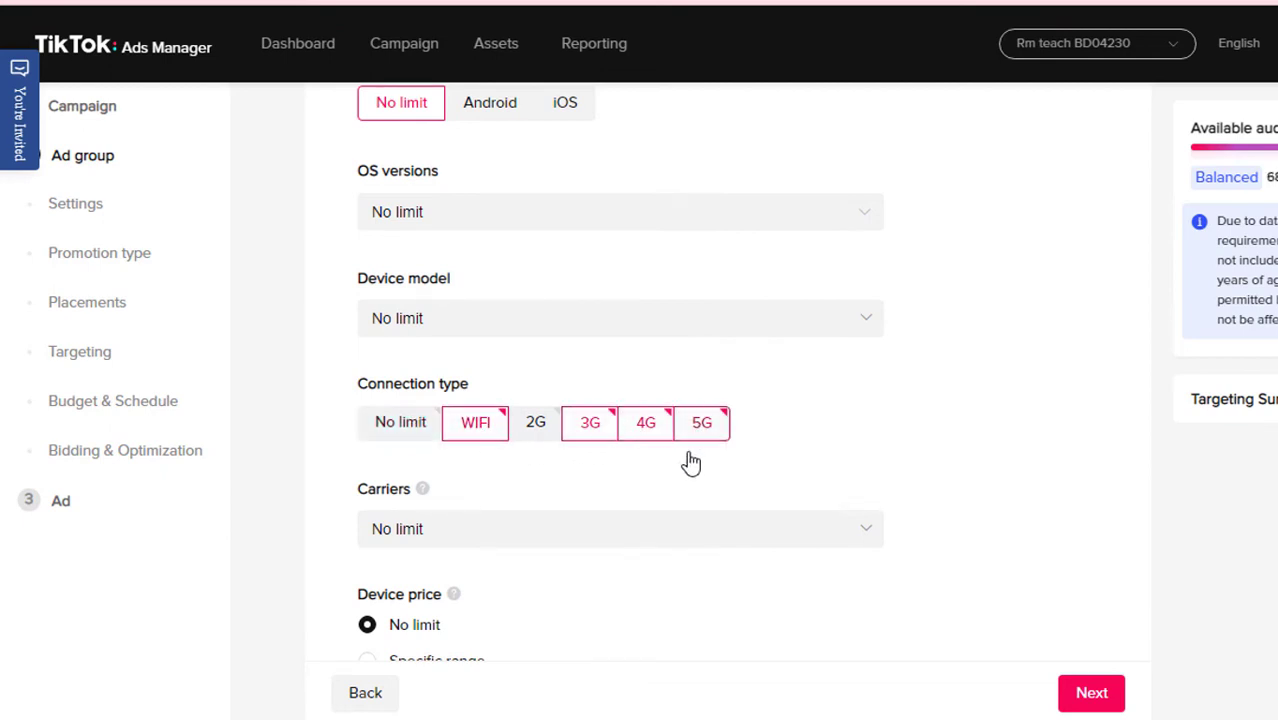
{"action": "left_click", "coordinate": [401, 424]}
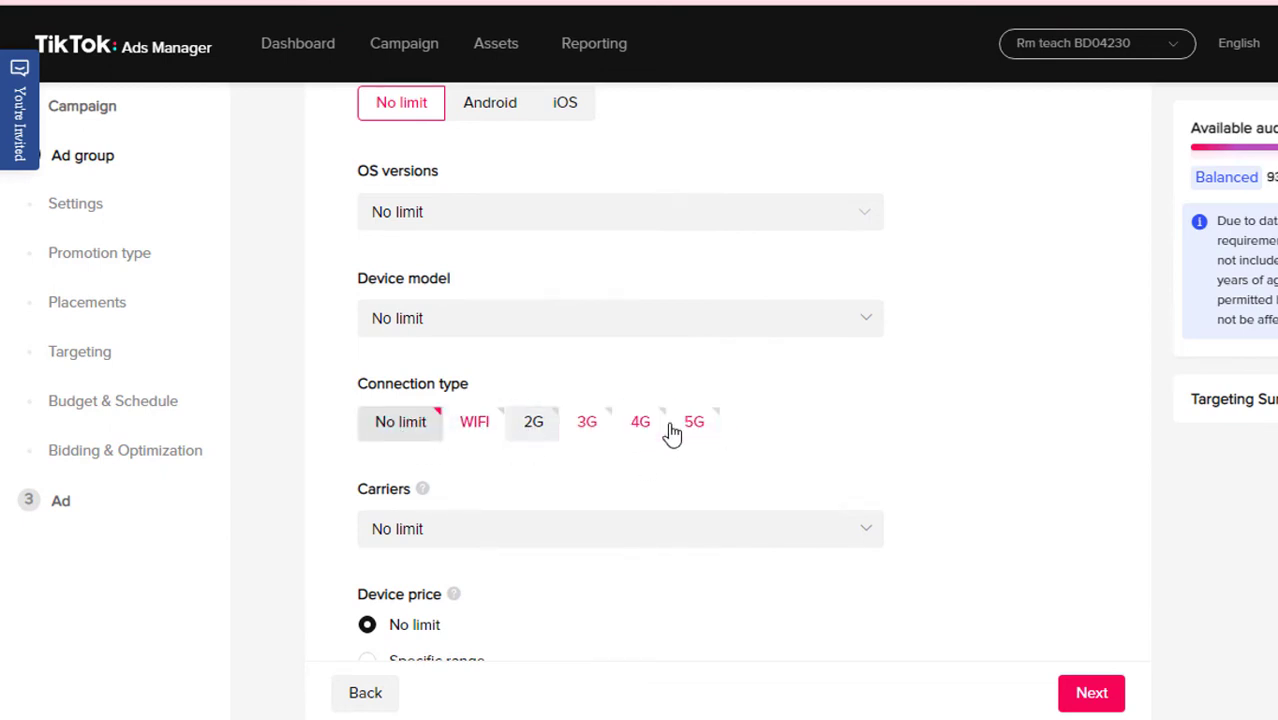
- Look through the available carriers, try a specific device price range, and reset the device price to No limit
{"action": "scroll", "coordinate": [640, 432], "scroll_direction": "down", "scroll_amount": 1}
{"action": "left_click", "coordinate": [642, 430]}
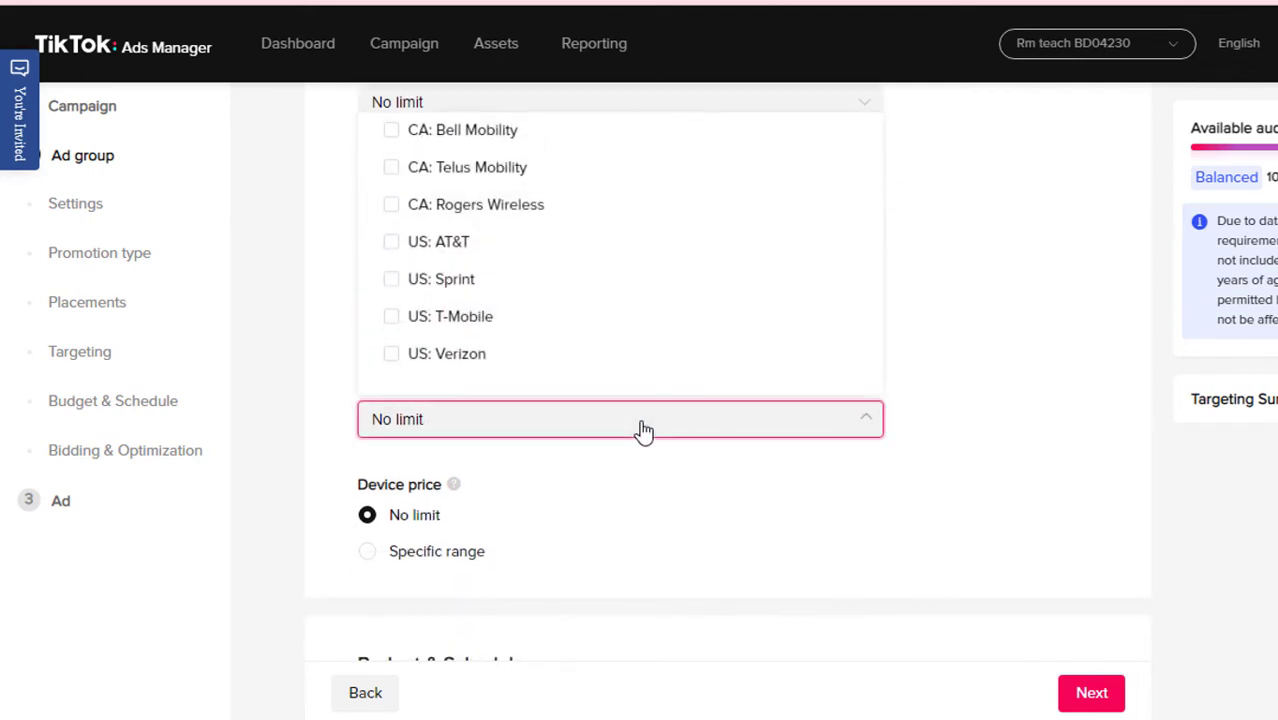
{"action": "left_click", "coordinate": [643, 430]}
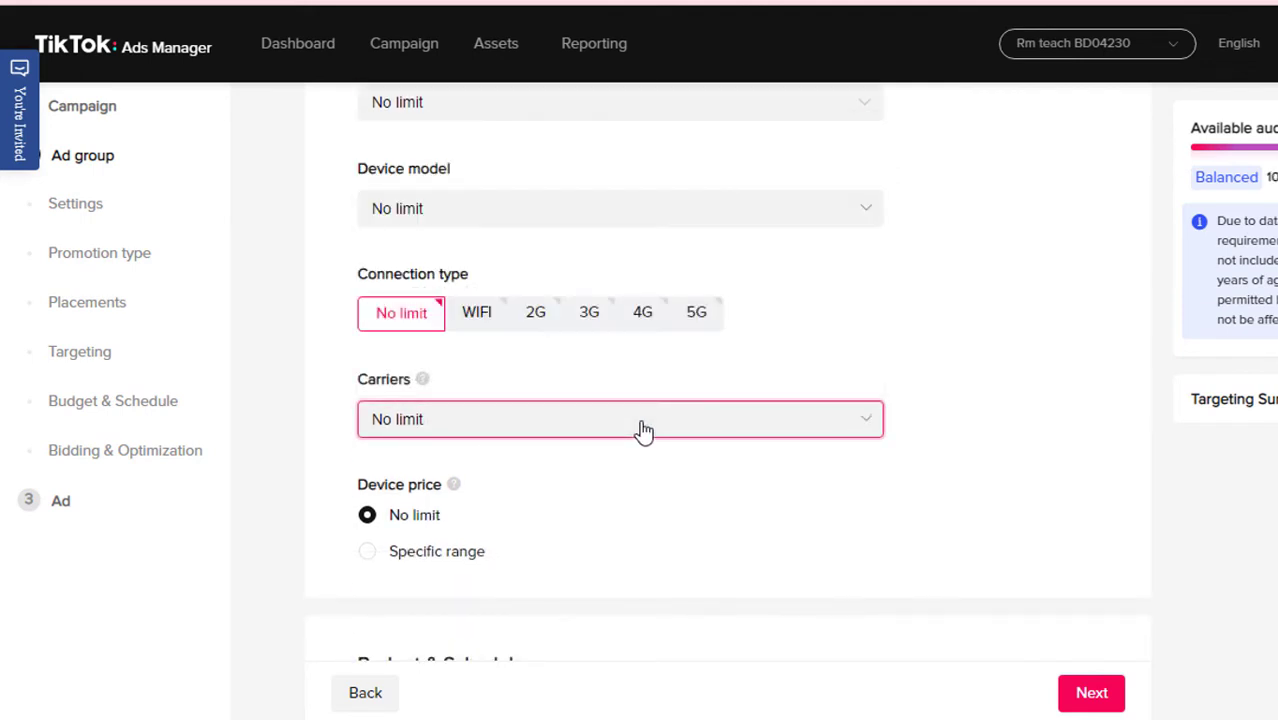
{"action": "scroll", "coordinate": [643, 430], "scroll_direction": "down", "scroll_amount": 1}
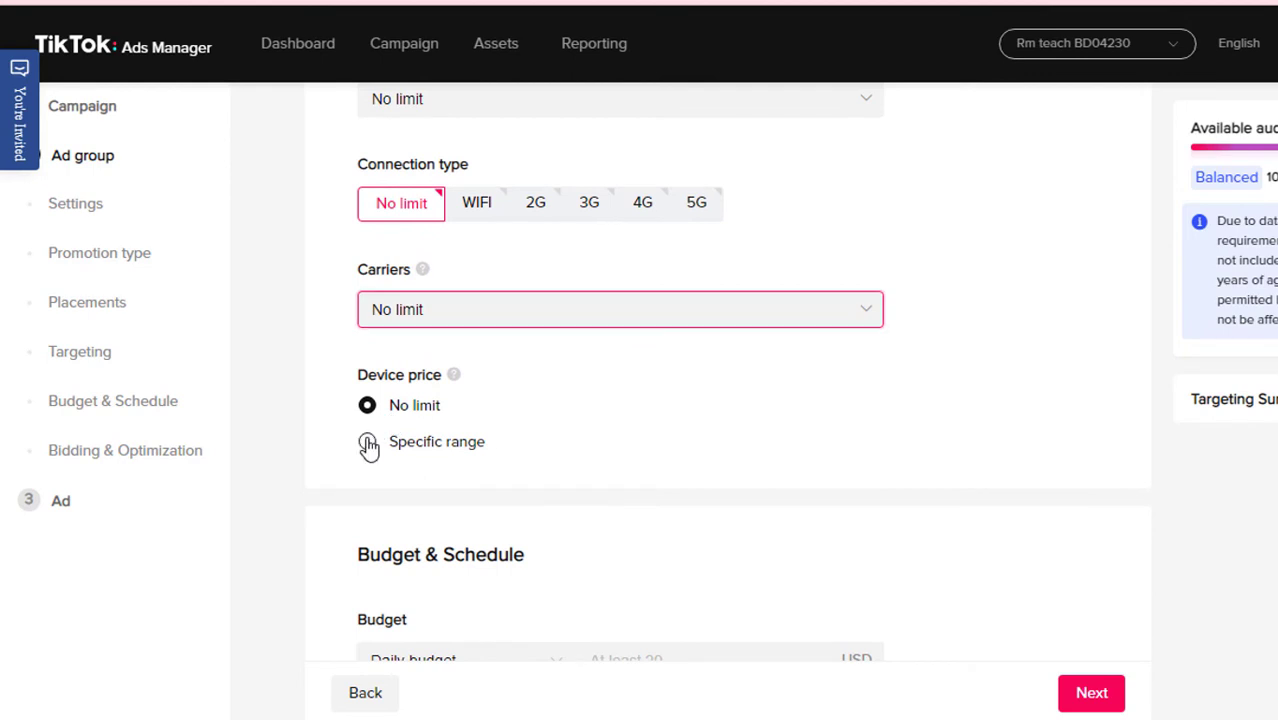
{"action": "left_click", "coordinate": [369, 442]}
{"action": "left_click", "coordinate": [366, 406]}
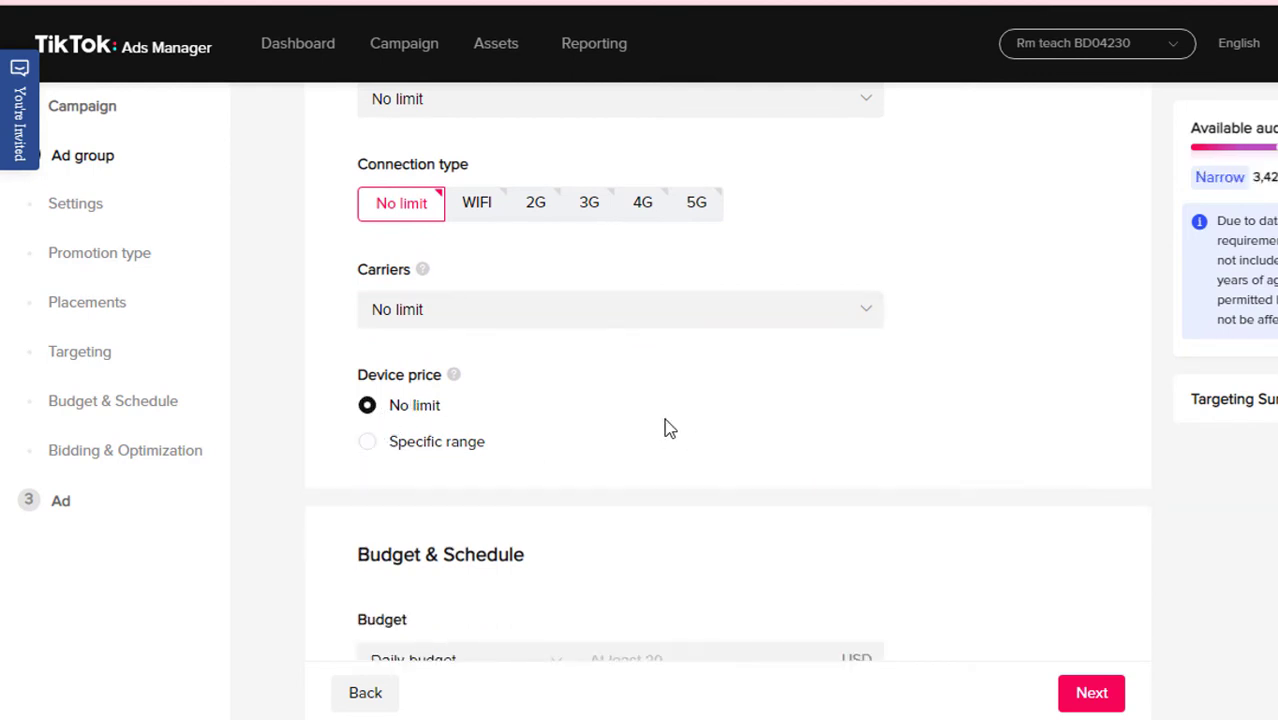
- Set the ad group's daily budget to 20 USD
{"action": "scroll", "coordinate": [648, 428], "scroll_direction": "down", "scroll_amount": 1}
{"action": "scroll", "coordinate": [641, 406], "scroll_direction": "down", "scroll_amount": 1}
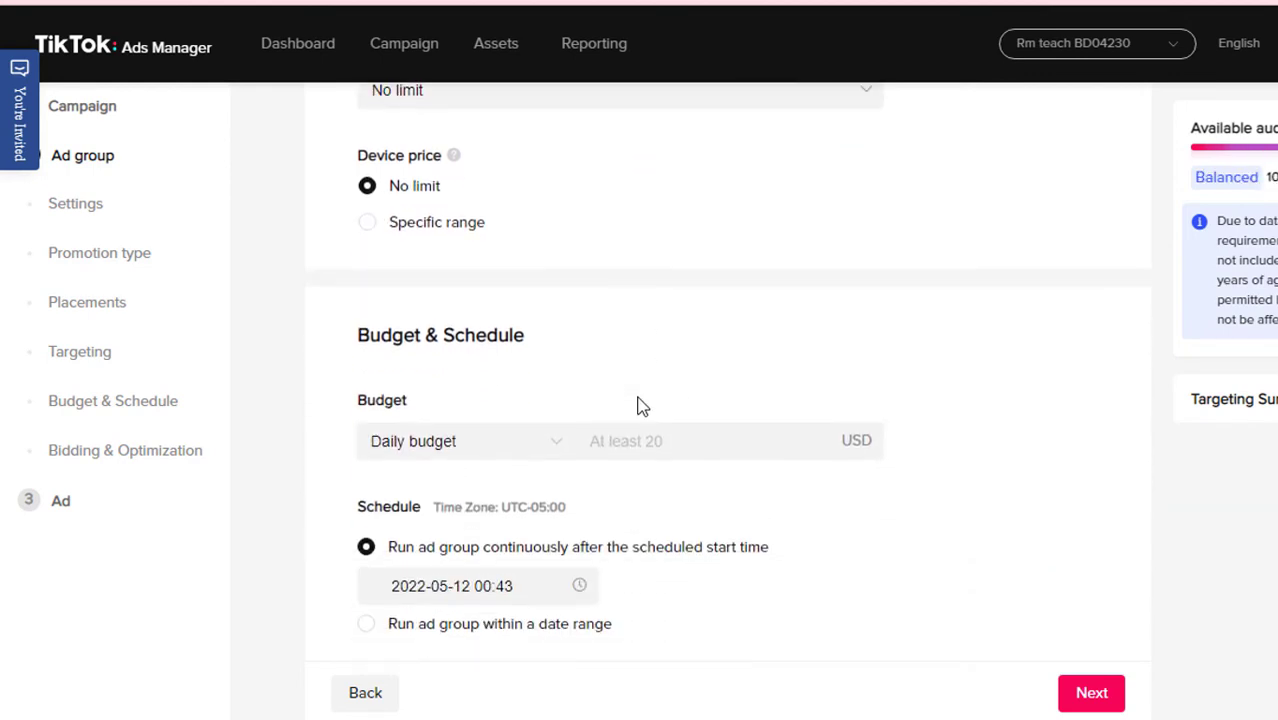
{"action": "left_click", "coordinate": [691, 450]}
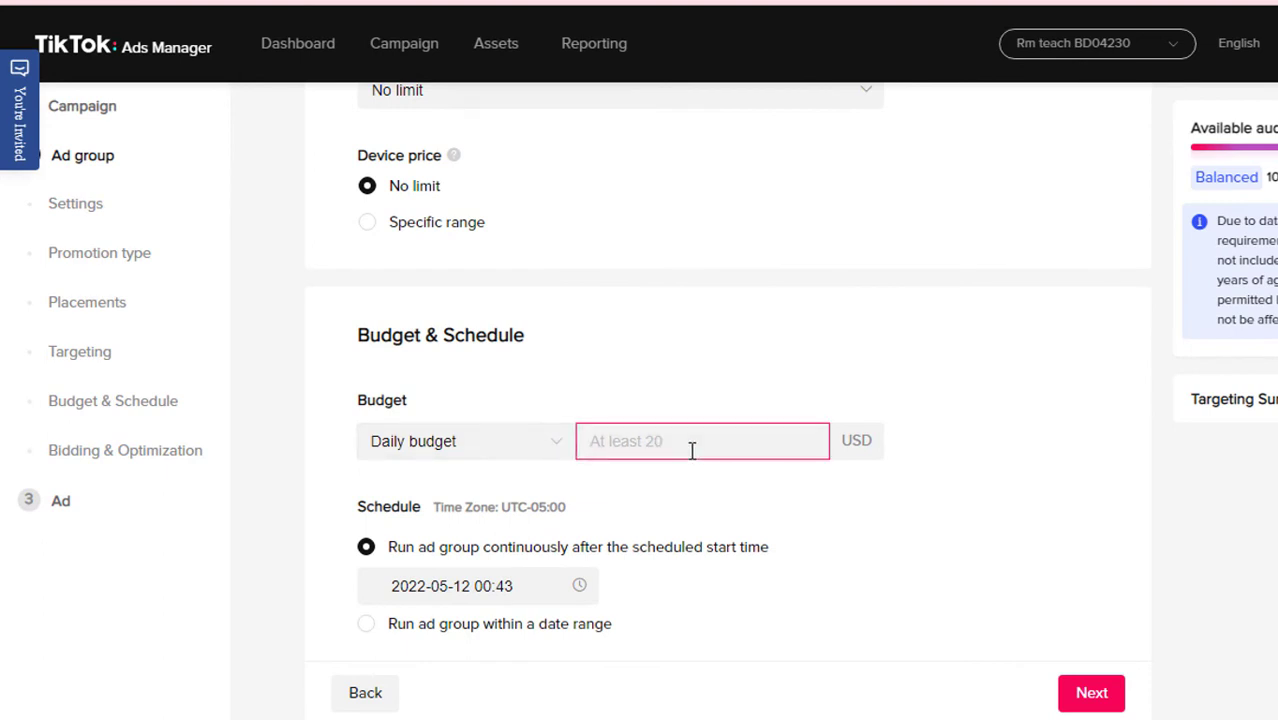
{"action": "type", "text": "20"}
{"action": "left_click", "coordinate": [699, 380]}
- Try running the ad group within a date range and switch back to running continuously after the scheduled start time
{"action": "scroll", "coordinate": [699, 377], "scroll_direction": "down", "scroll_amount": 2}
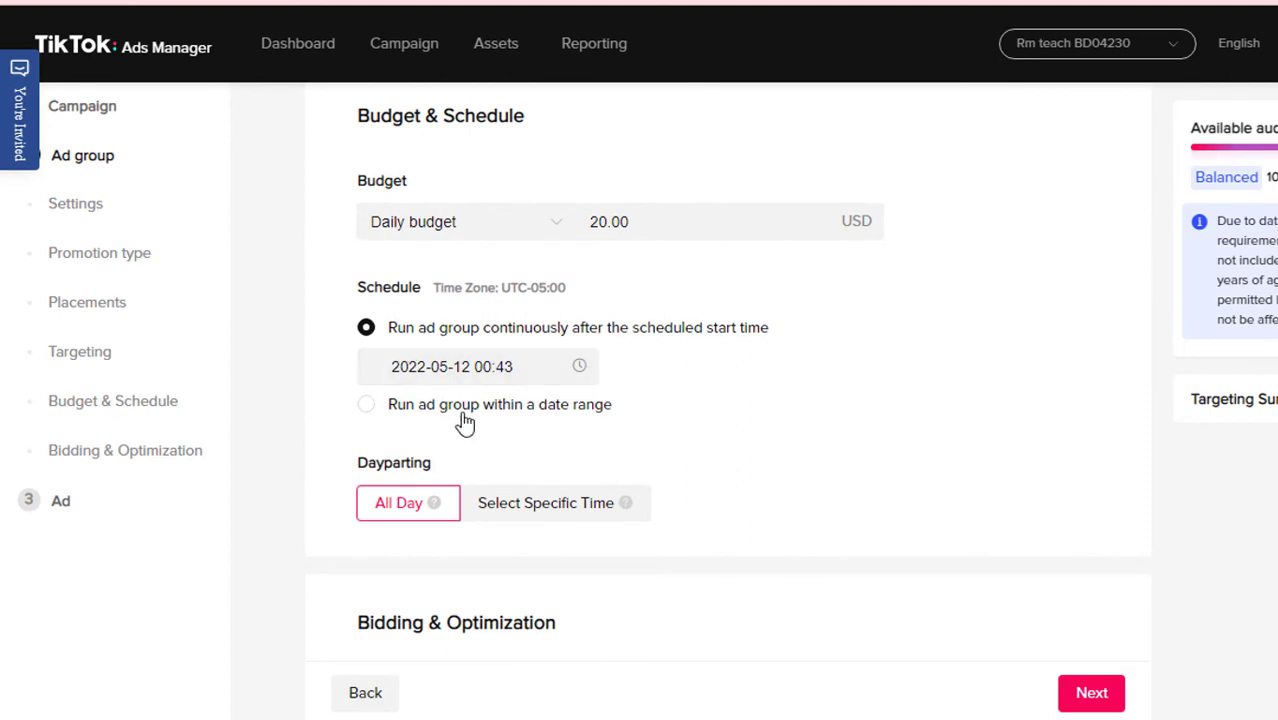
{"action": "left_click", "coordinate": [362, 406]}
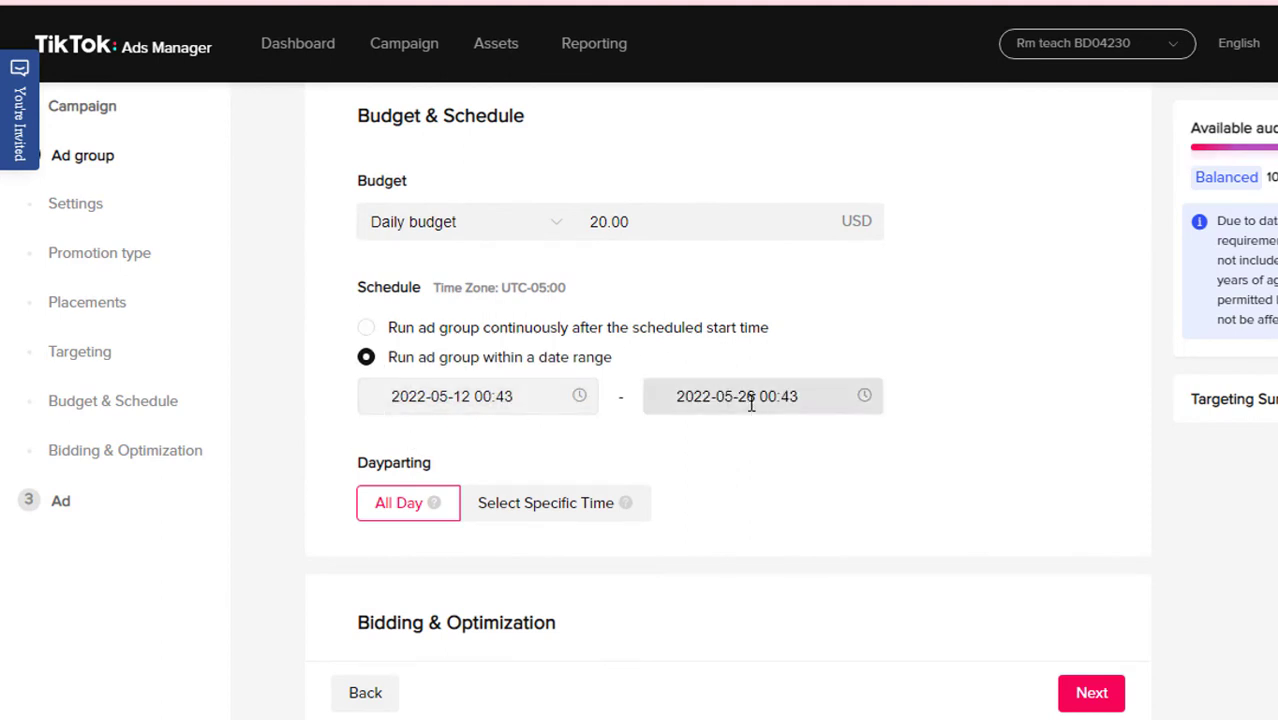
{"action": "left_click", "coordinate": [366, 327]}
- Try dayparting with Wed–Sat 02:00–08:30 and Tue–Sat 11:30–16:00 as specific times, and switch back to All Day
{"action": "scroll", "coordinate": [565, 420], "scroll_direction": "down", "scroll_amount": 1}
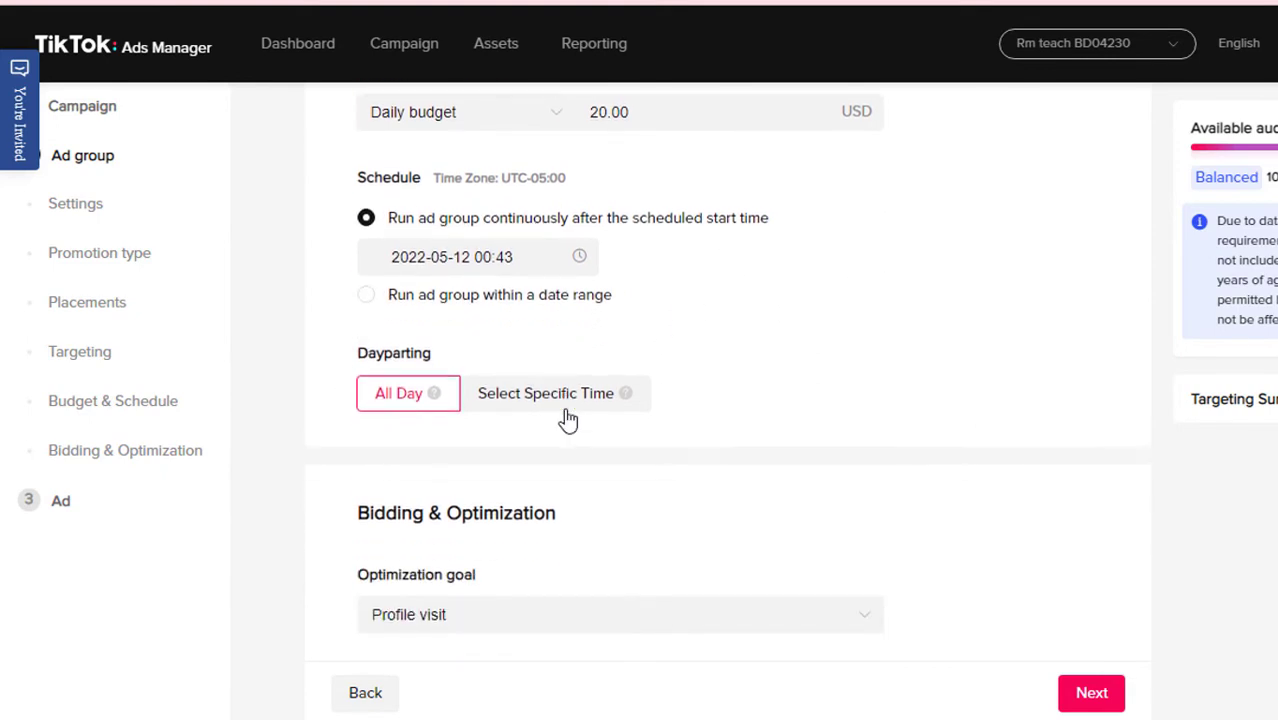
{"action": "scroll", "coordinate": [567, 420], "scroll_direction": "up", "scroll_amount": 1}
{"action": "scroll", "coordinate": [567, 420], "scroll_direction": "down", "scroll_amount": 1}
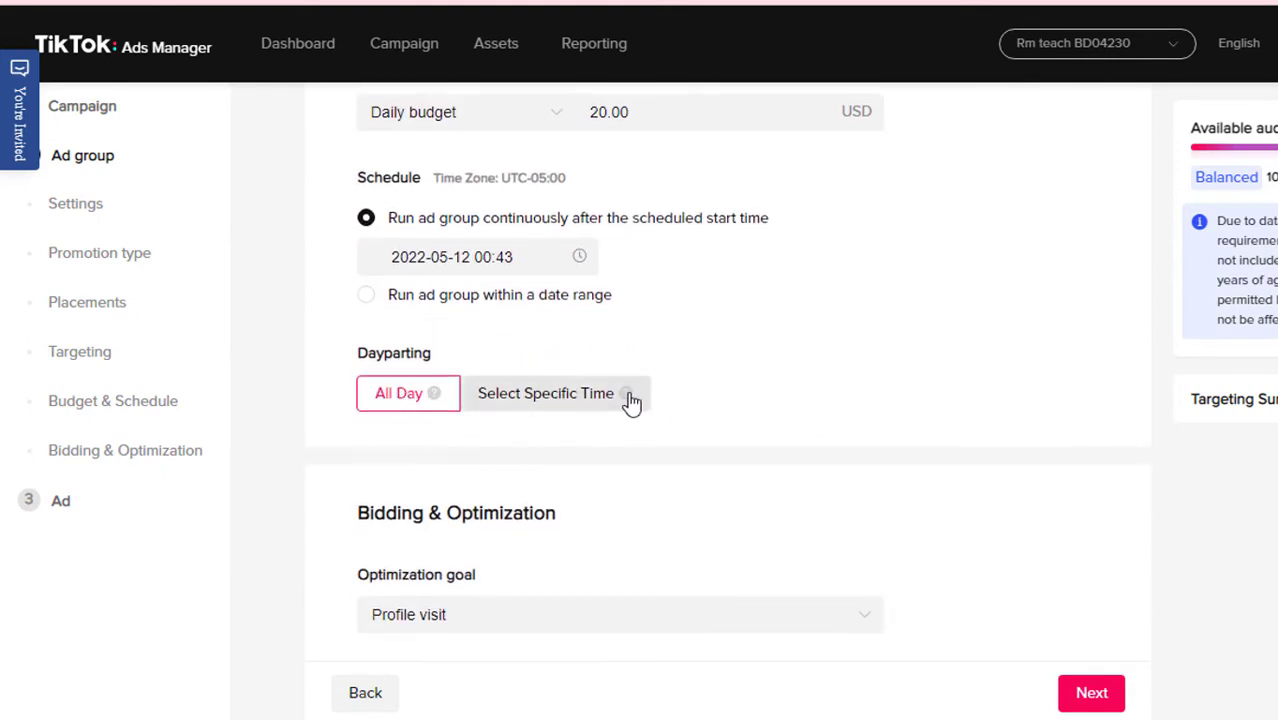
{"action": "left_click", "coordinate": [556, 398]}
{"action": "scroll", "coordinate": [570, 420], "scroll_direction": "down", "scroll_amount": 1}
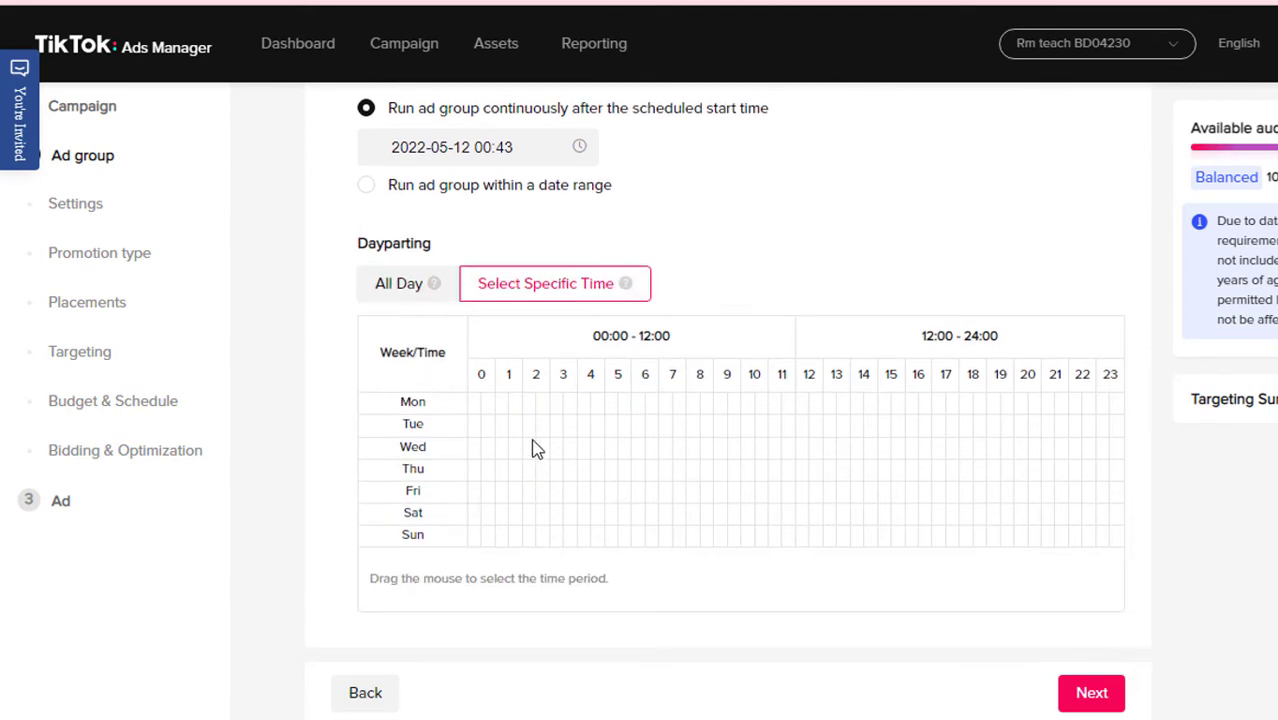
{"action": "left_click_drag", "start_coordinate": [531, 448], "coordinate": [692, 516]}
{"action": "left_click_drag", "start_coordinate": [786, 421], "coordinate": [899, 514]}
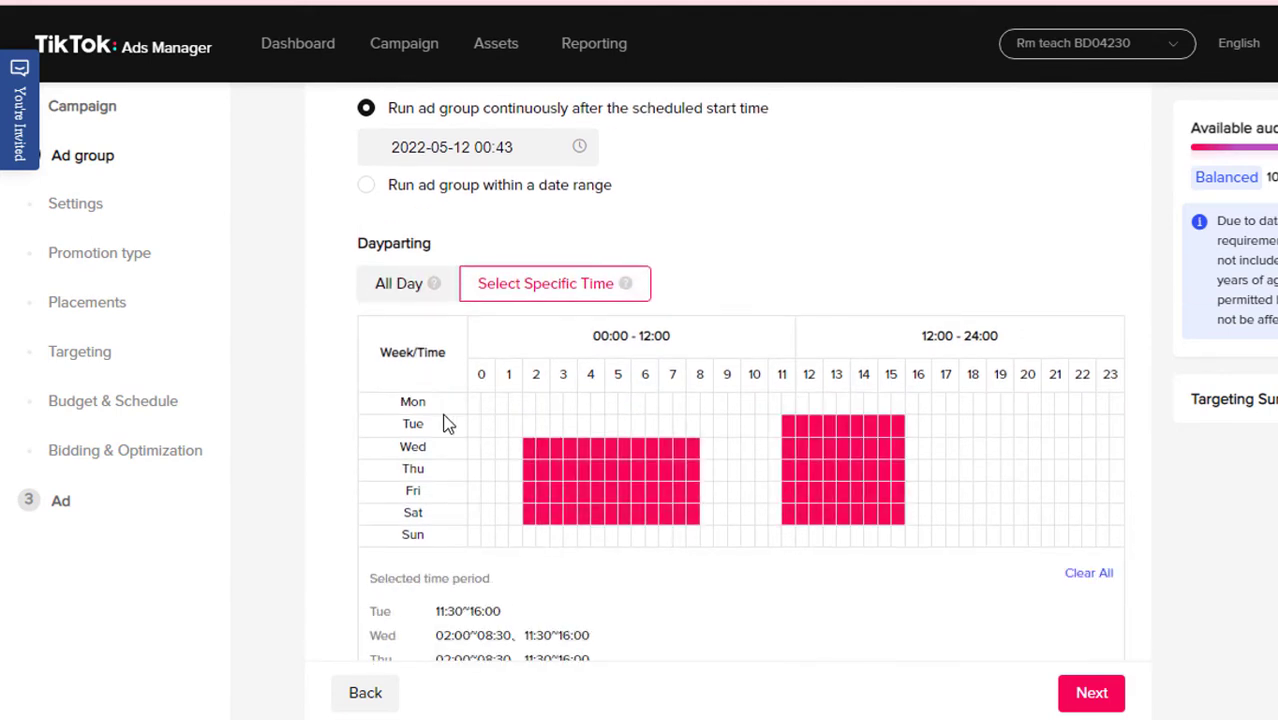
{"action": "left_click", "coordinate": [440, 298]}
{"action": "scroll", "coordinate": [530, 437], "scroll_direction": "down", "scroll_amount": 1}
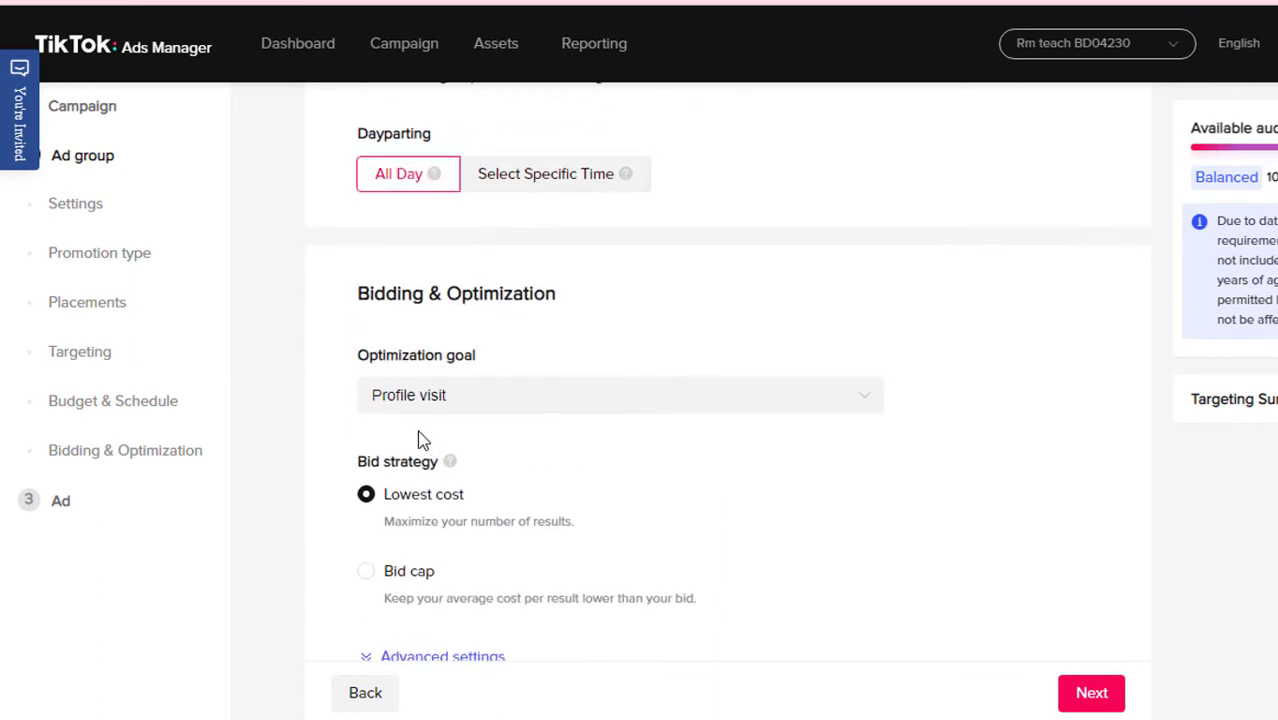
- Set the optimization goal to Follow and expand the advanced bidding settings
{"action": "left_click", "coordinate": [500, 405]}
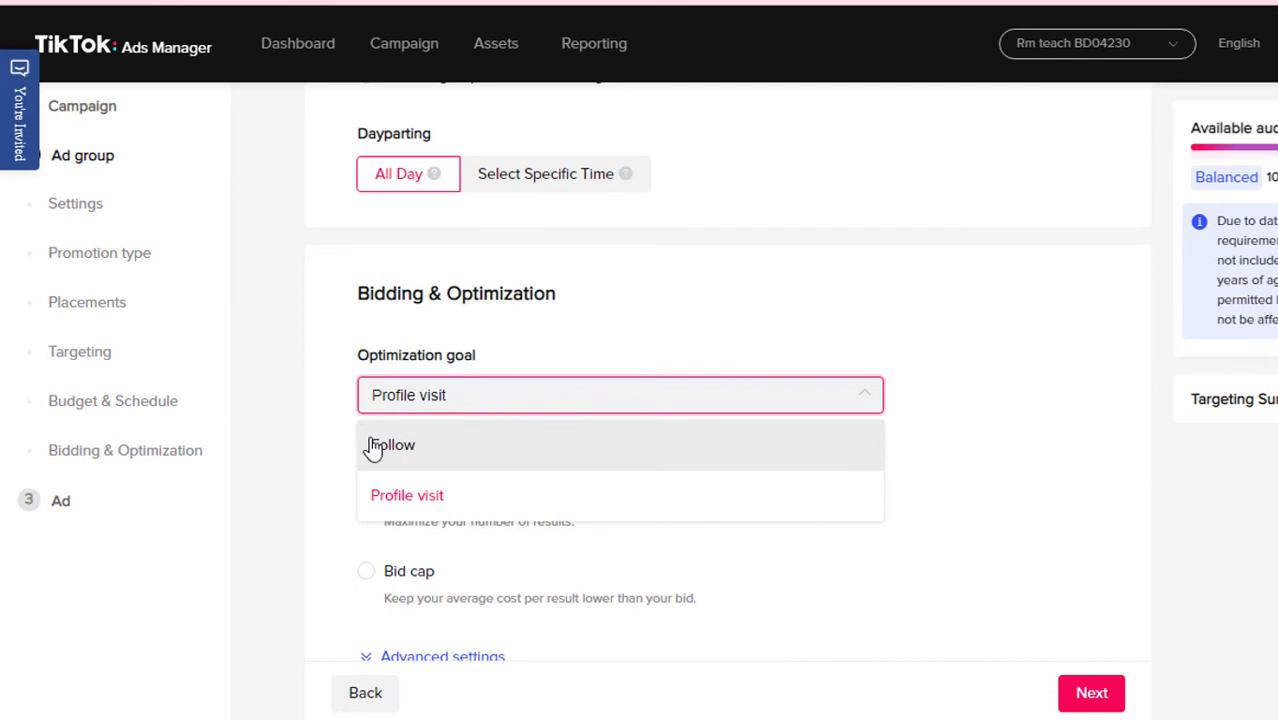
{"action": "left_click", "coordinate": [436, 451]}
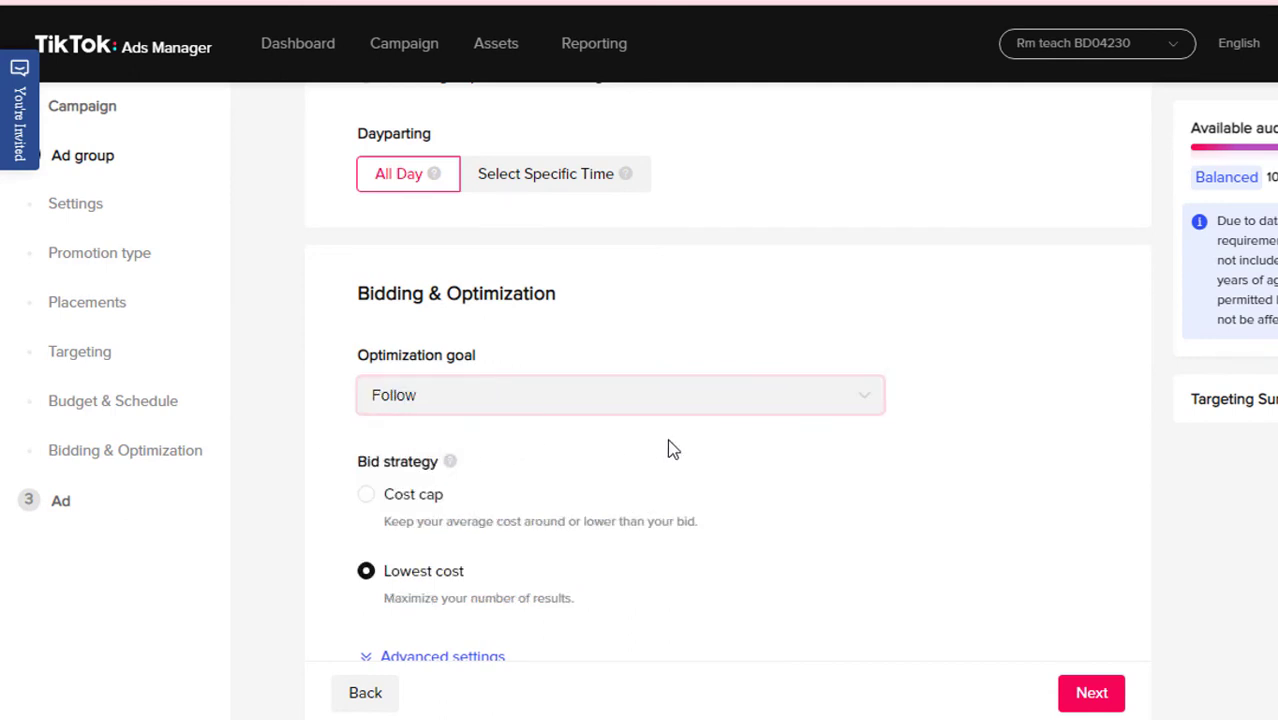
{"action": "scroll", "coordinate": [490, 440], "scroll_direction": "down", "scroll_amount": 1}
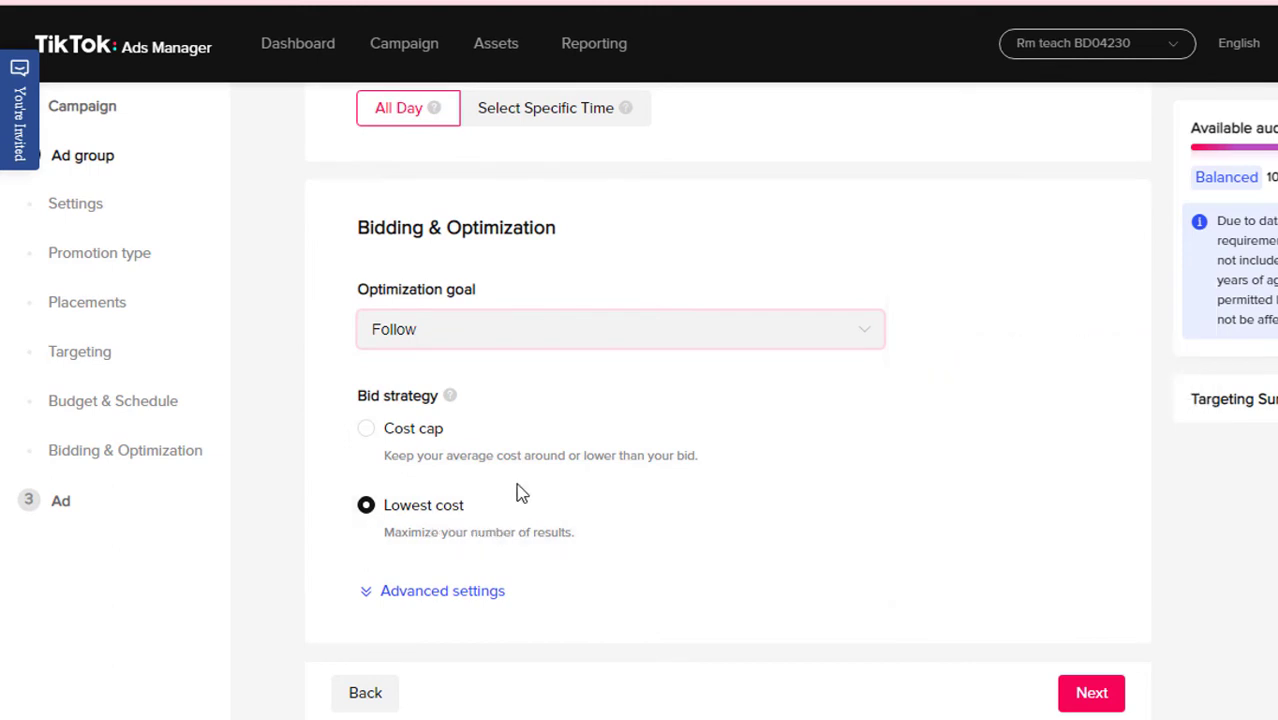
{"action": "left_click", "coordinate": [462, 591]}
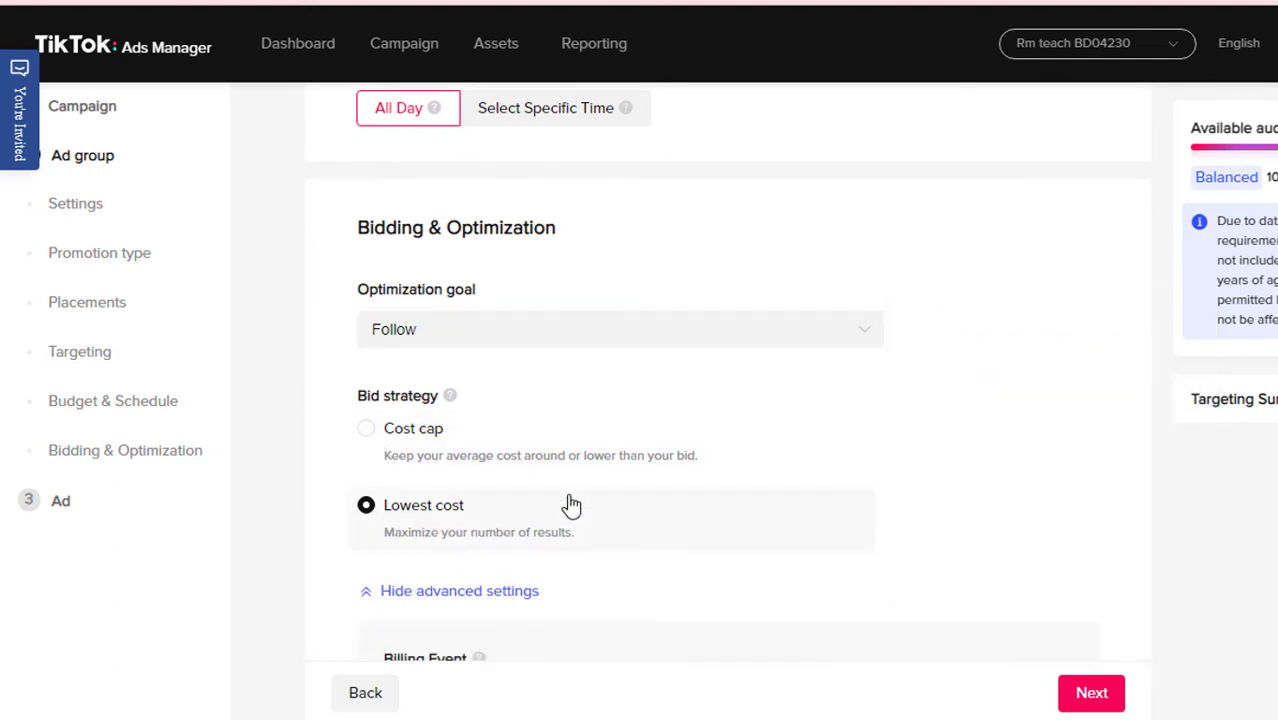
{"action": "scroll", "coordinate": [571, 494], "scroll_direction": "down", "scroll_amount": 2}
- Try the Cost cap bid strategy and switch back to Lowest cost
{"action": "mouse_move", "coordinate": [368, 321]}
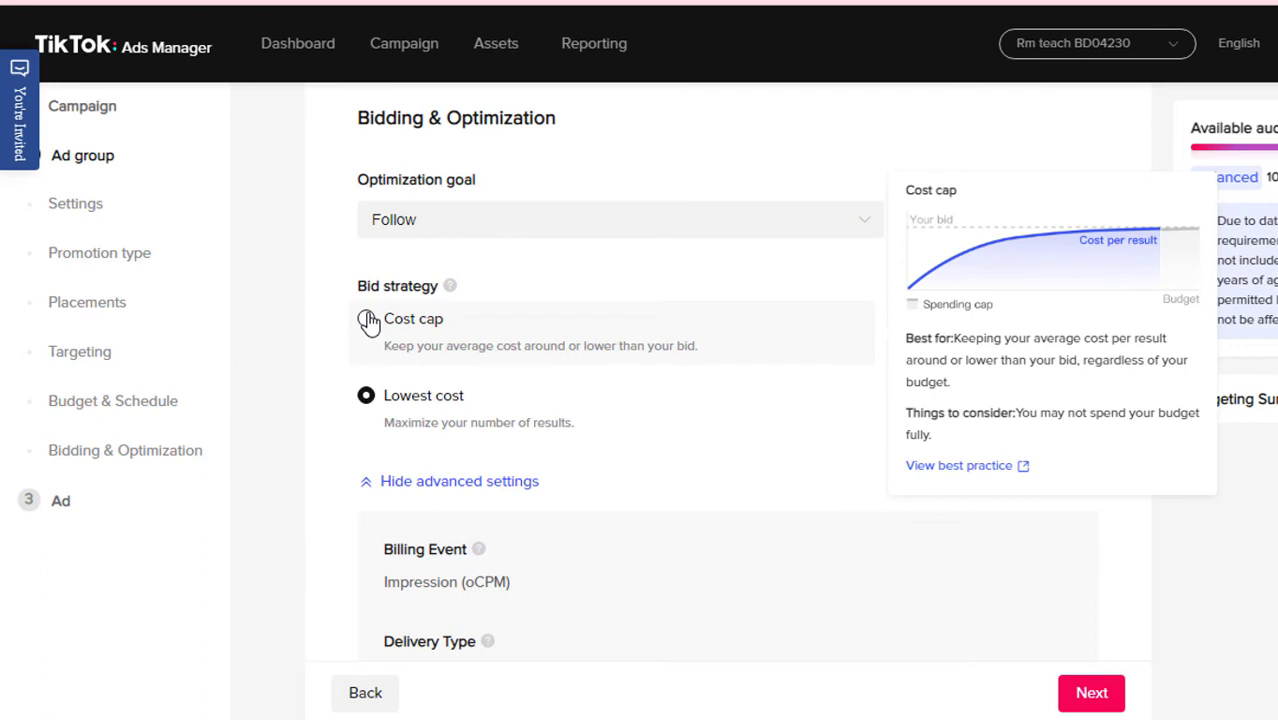
{"action": "left_click", "coordinate": [368, 319]}
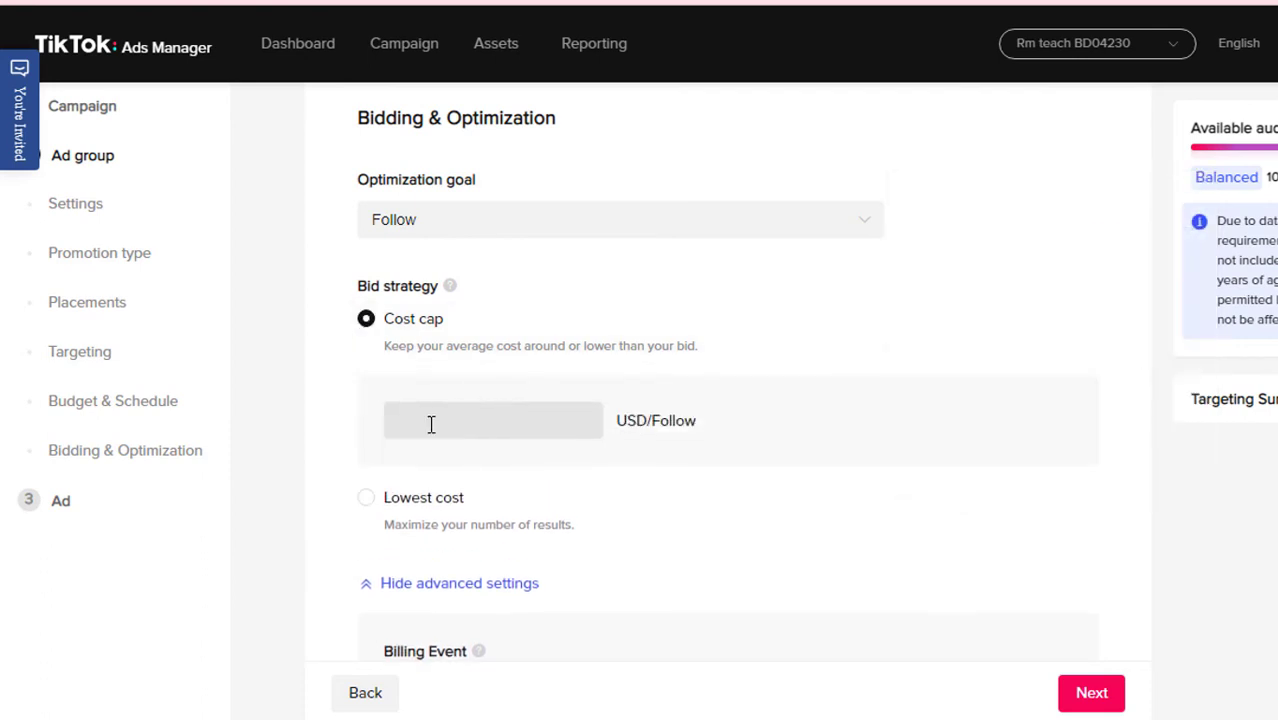
{"action": "left_click", "coordinate": [480, 418]}
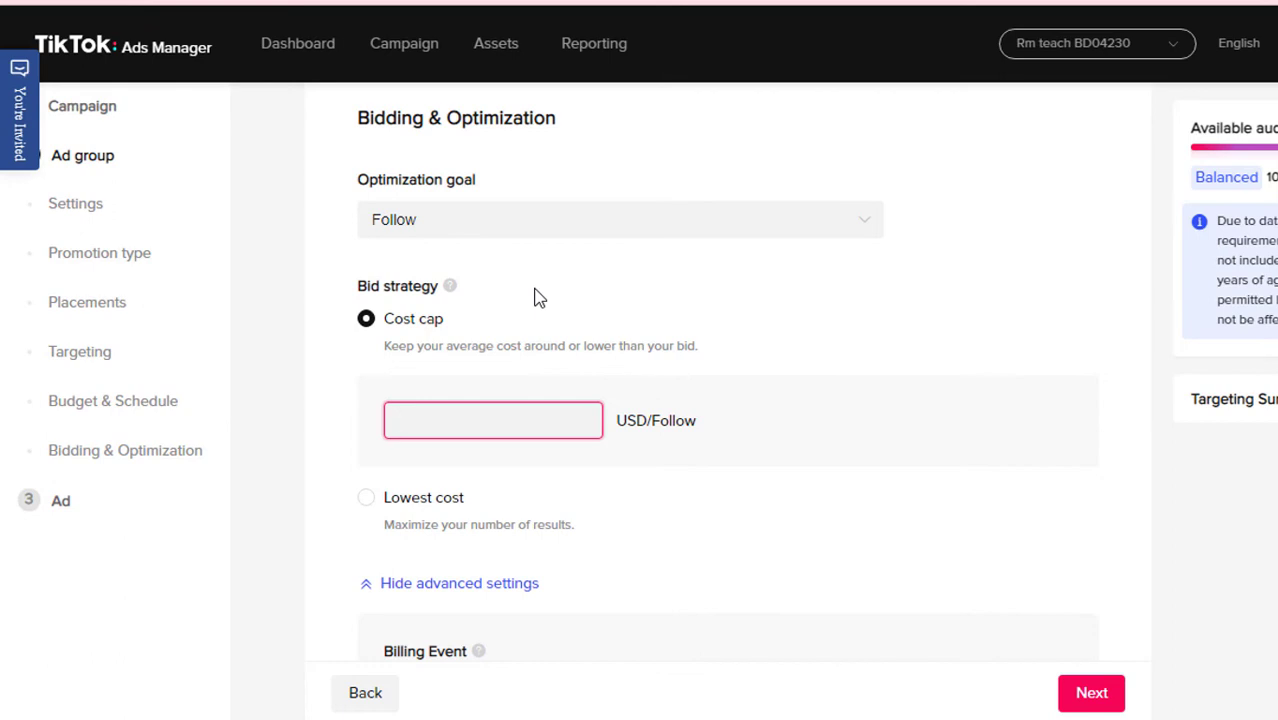
{"action": "scroll", "coordinate": [538, 297], "scroll_direction": "down", "scroll_amount": 2}
{"action": "left_click", "coordinate": [366, 389]}
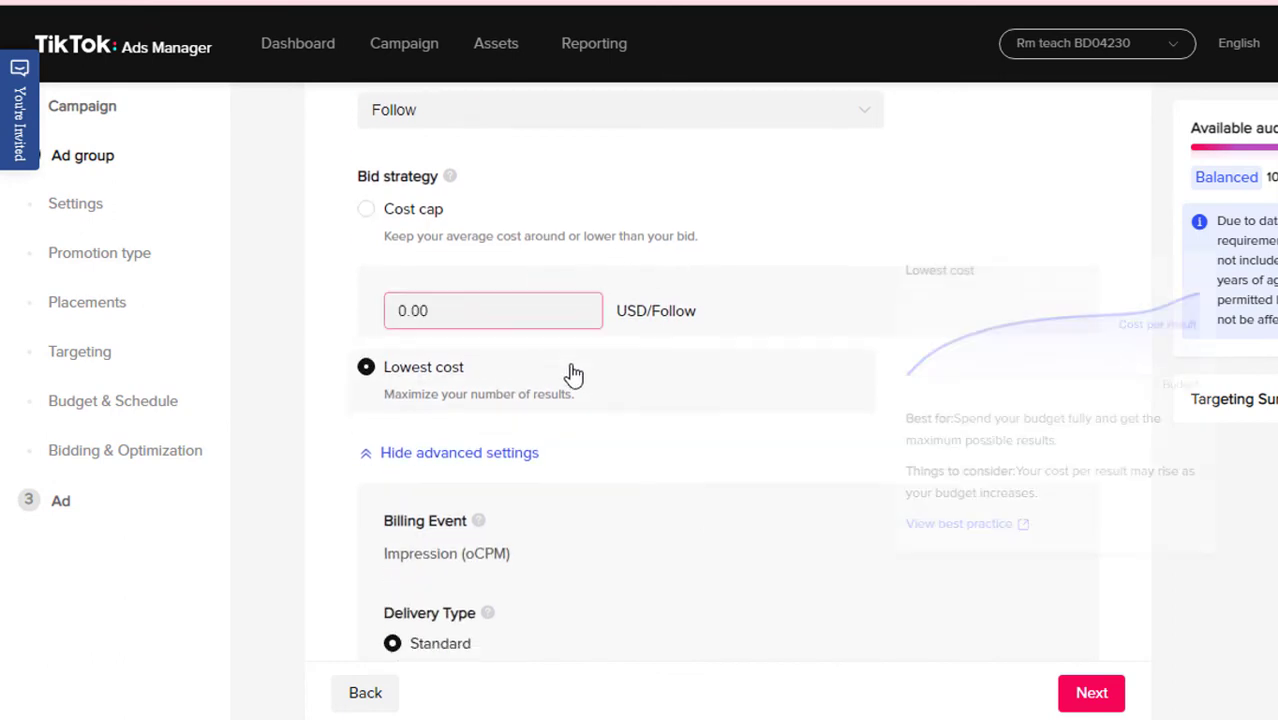
- Review the billing event and delivery type in the advanced bidding settings, and continue to the ad setup
{"action": "scroll", "coordinate": [609, 351], "scroll_direction": "down", "scroll_amount": 1}
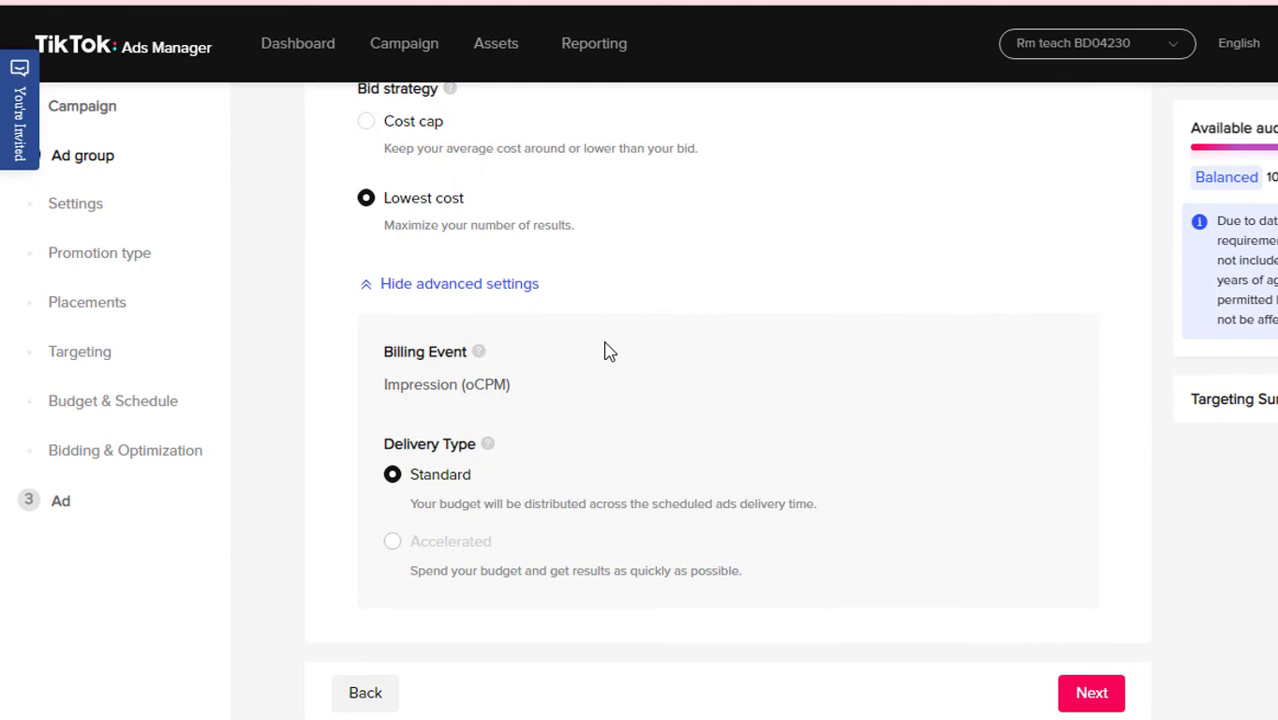
{"action": "scroll", "coordinate": [605, 340], "scroll_direction": "up", "scroll_amount": 2}
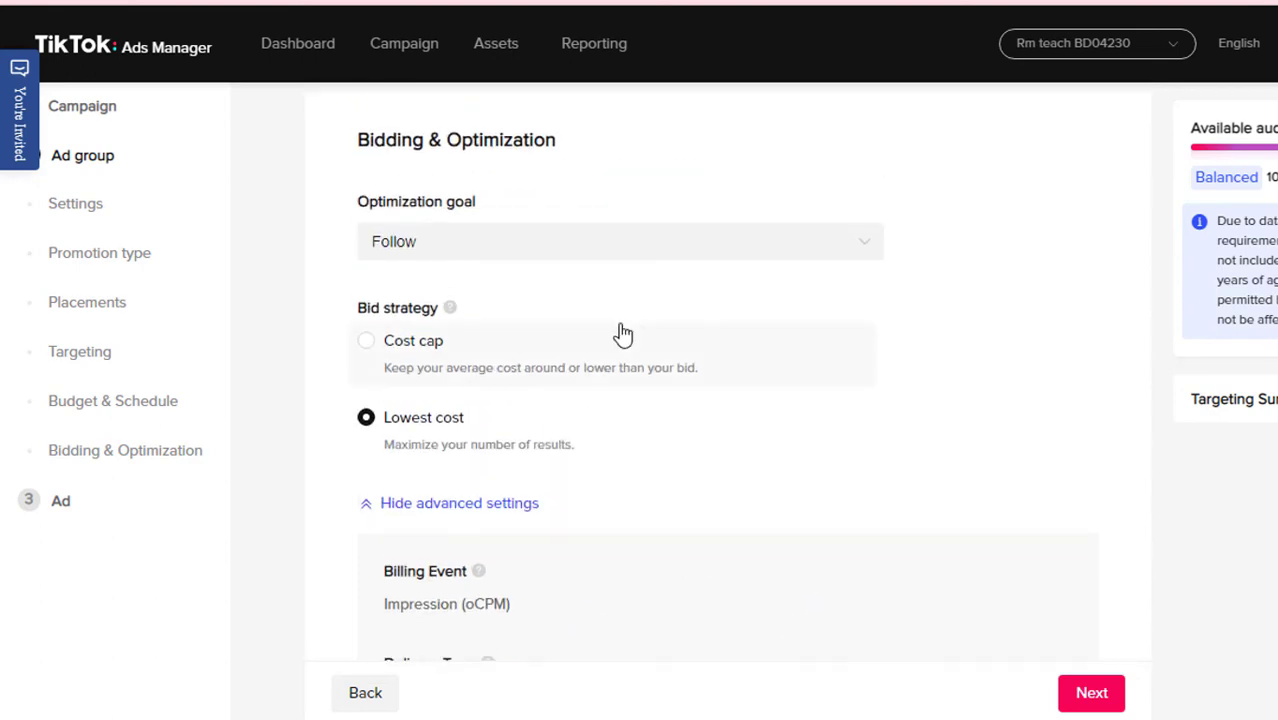
{"action": "scroll", "coordinate": [622, 331], "scroll_direction": "down", "scroll_amount": 1}
{"action": "left_click", "coordinate": [490, 391]}
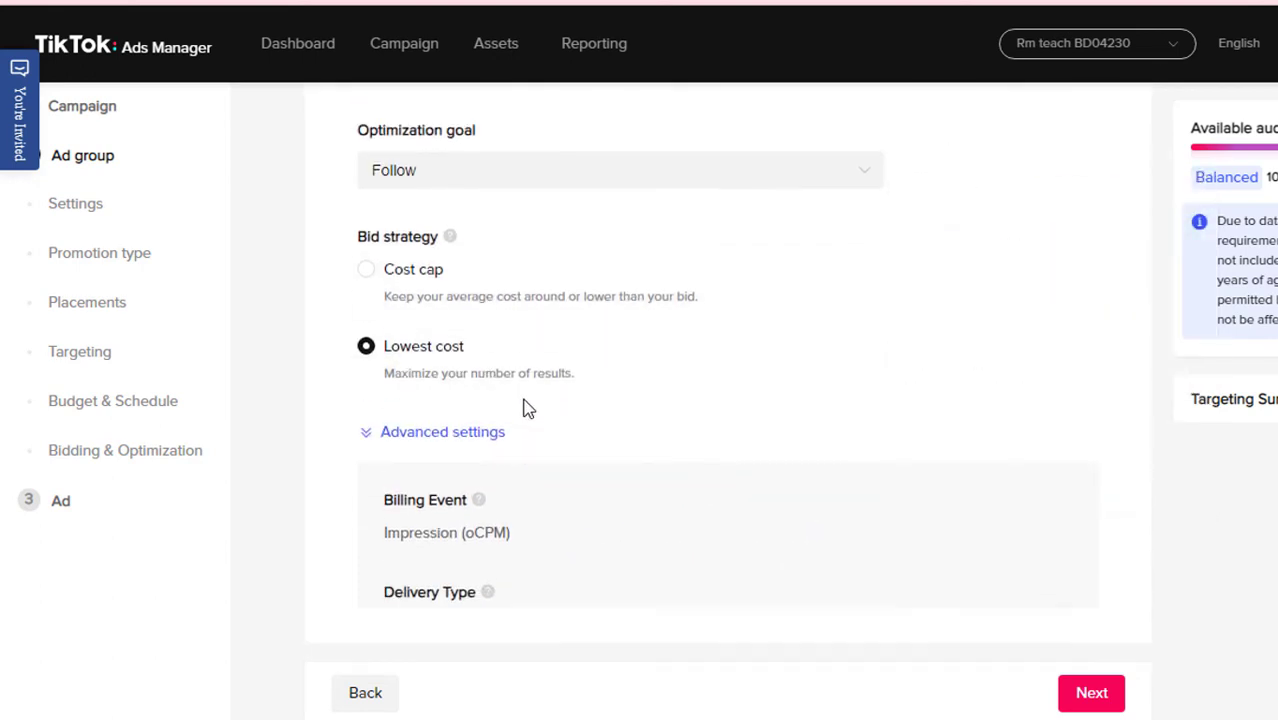
{"action": "left_click", "coordinate": [466, 592]}
{"action": "scroll", "coordinate": [597, 478], "scroll_direction": "down", "scroll_amount": 3}
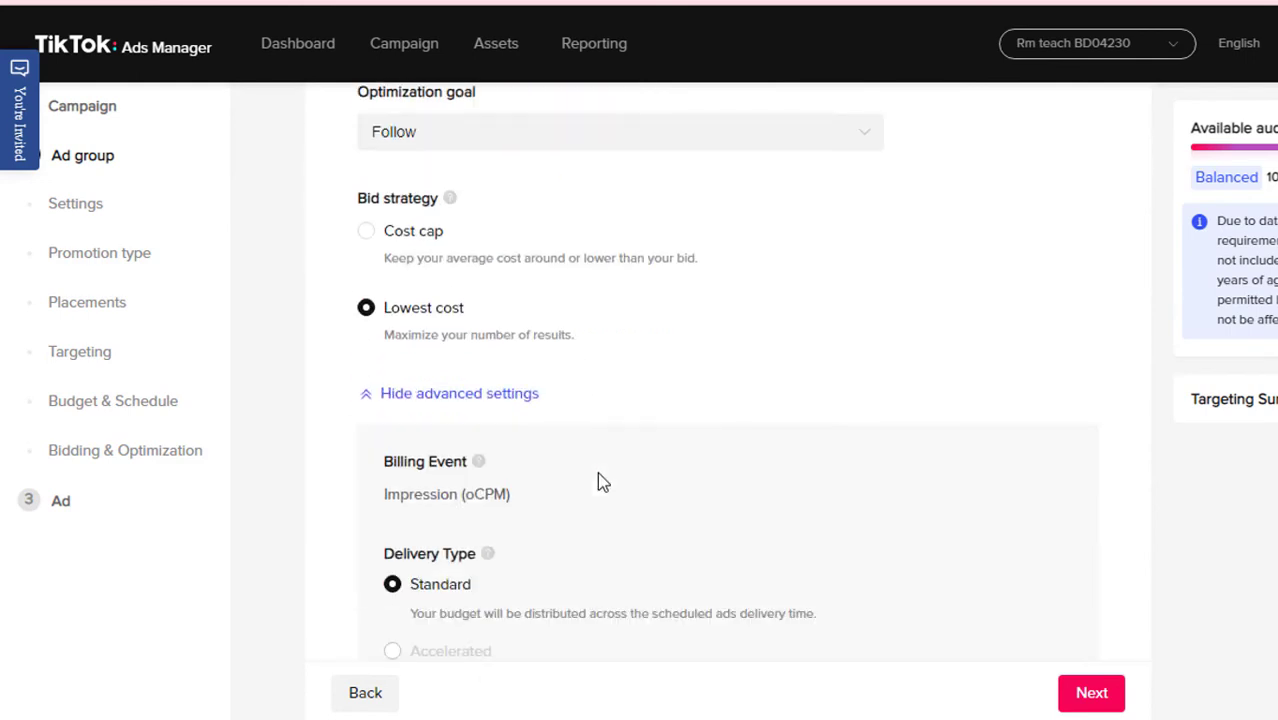
{"action": "left_click", "coordinate": [1092, 694]}
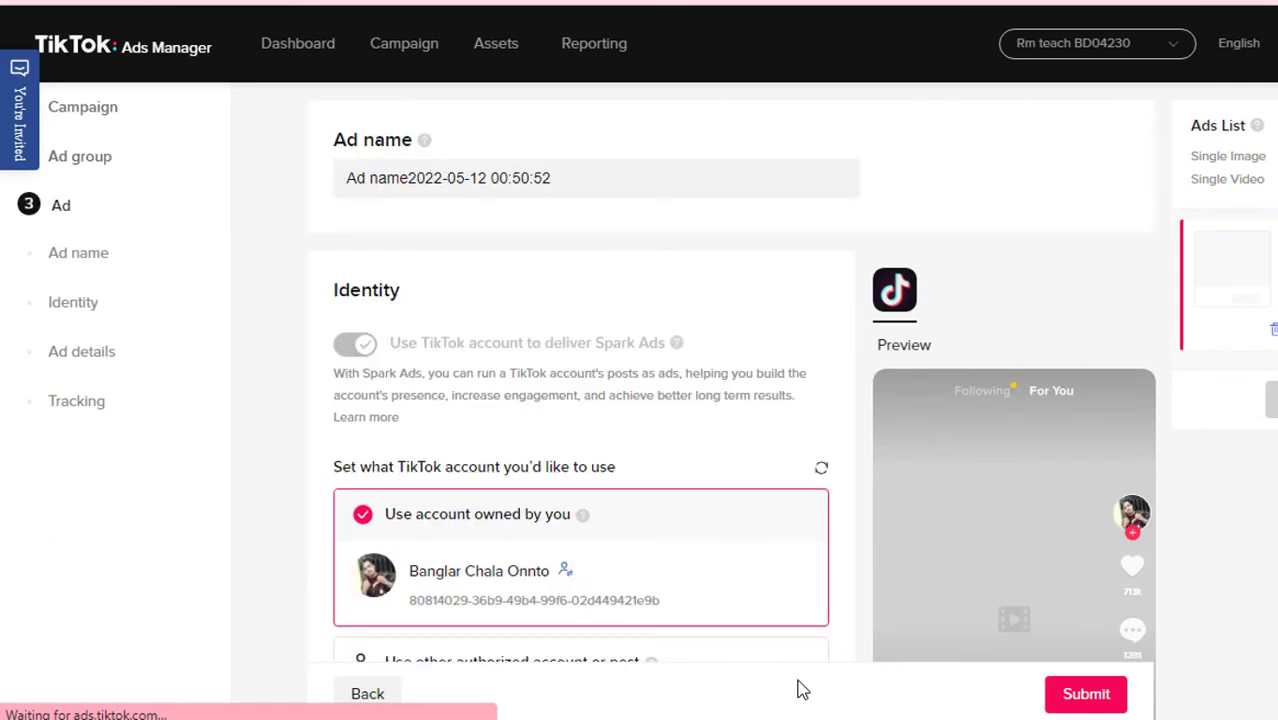
- Examine the ad's identity settings and the linked TikTok account used to deliver Spark Ads
{"action": "scroll", "coordinate": [693, 380], "scroll_direction": "down", "scroll_amount": 2}
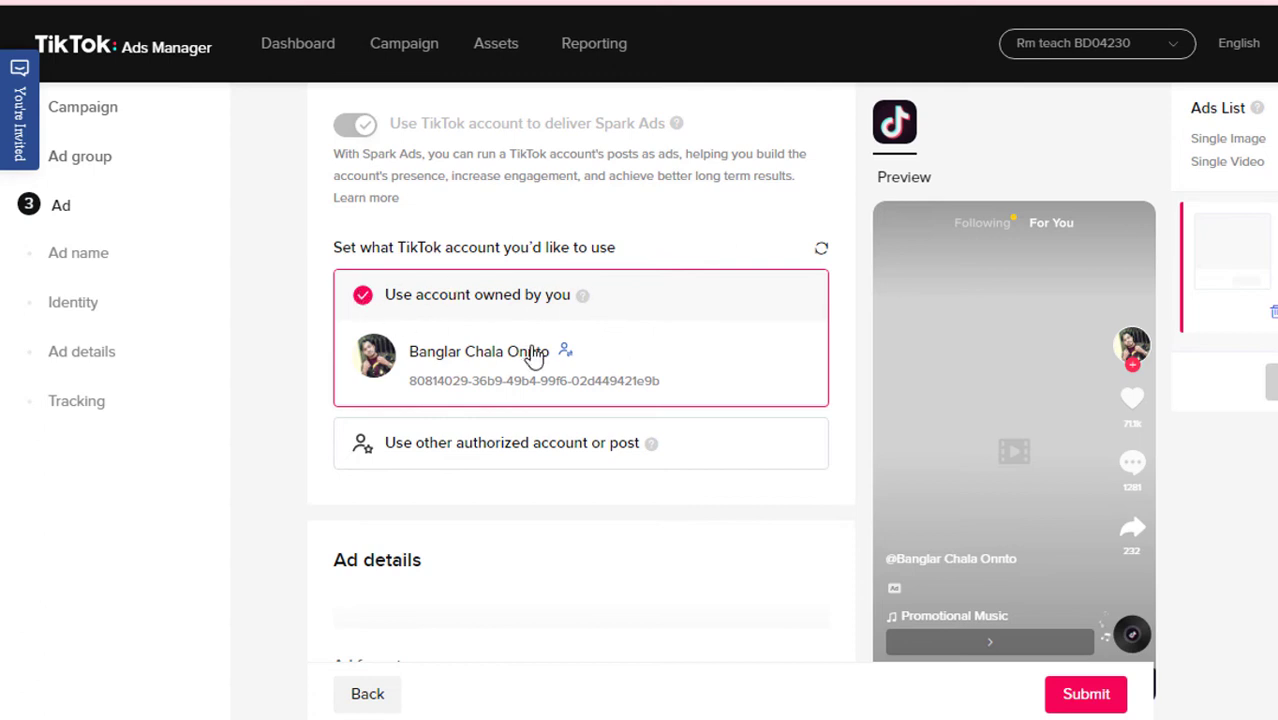
{"action": "mouse_move", "coordinate": [564, 341]}
{"action": "scroll", "coordinate": [566, 338], "scroll_direction": "up", "scroll_amount": 2}
{"action": "scroll", "coordinate": [566, 338], "scroll_direction": "down", "scroll_amount": 1}
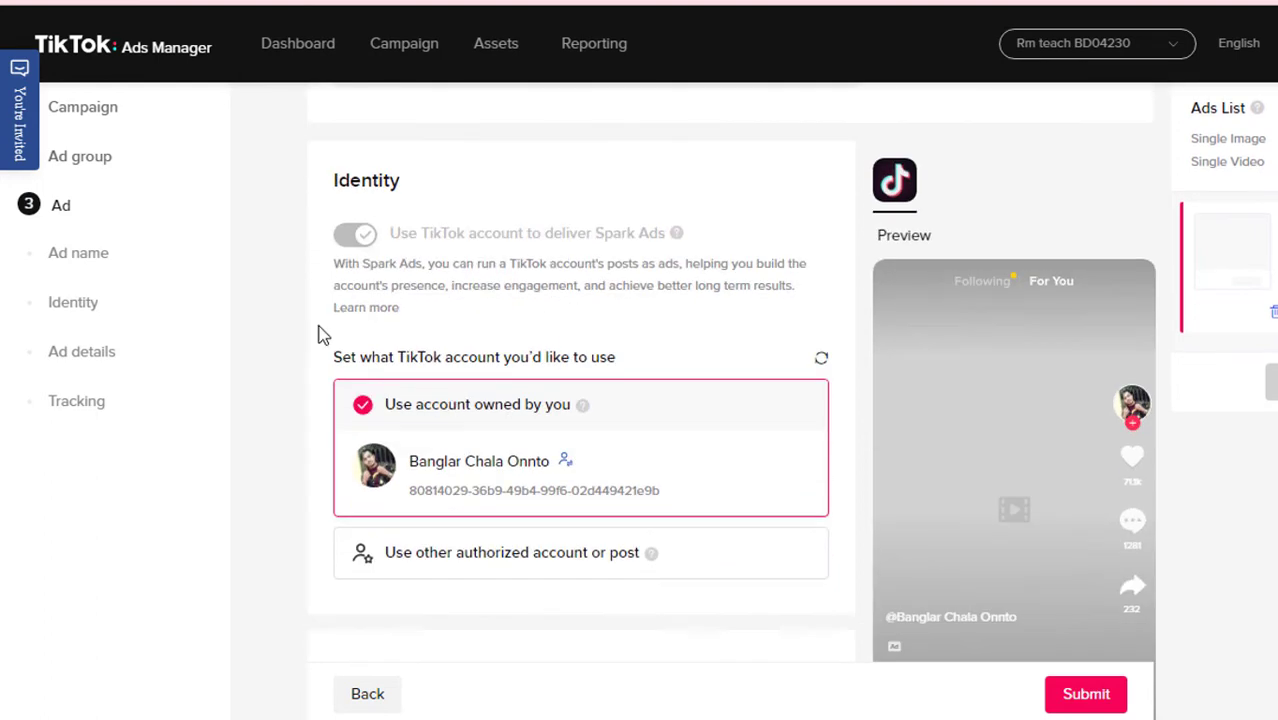
{"action": "scroll", "coordinate": [676, 337], "scroll_direction": "up", "scroll_amount": 1}
{"action": "scroll", "coordinate": [600, 350], "scroll_direction": "down", "scroll_amount": 2}
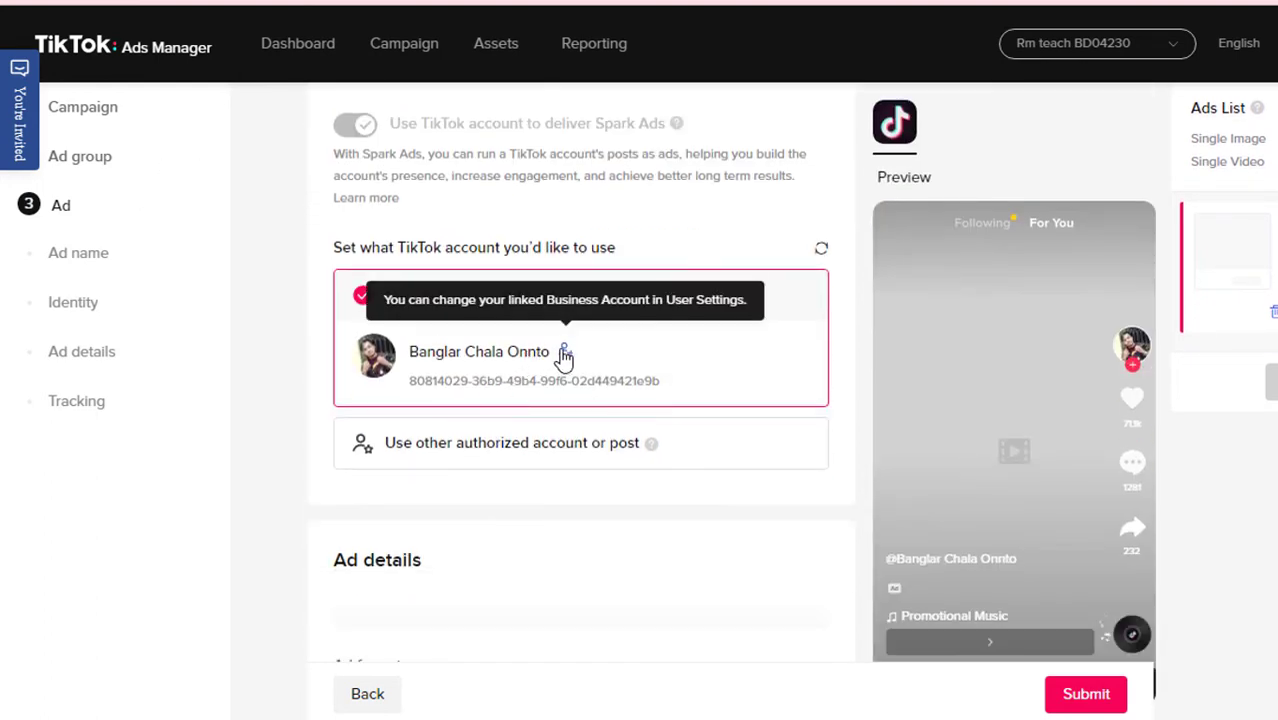
{"action": "left_click", "coordinate": [564, 355]}
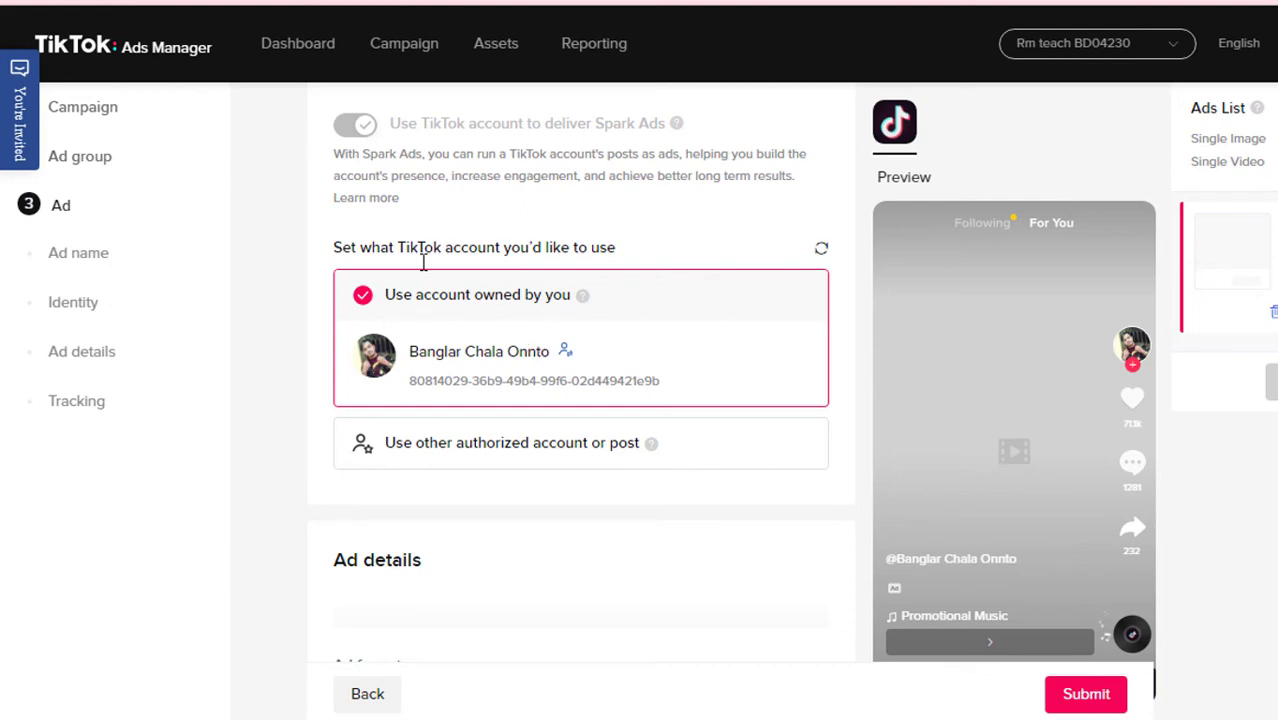
- Add the 00:14 and 00:30 TikTok posts from the linked account as Spark Ad creatives
{"action": "scroll", "coordinate": [500, 316], "scroll_direction": "down", "scroll_amount": 2}
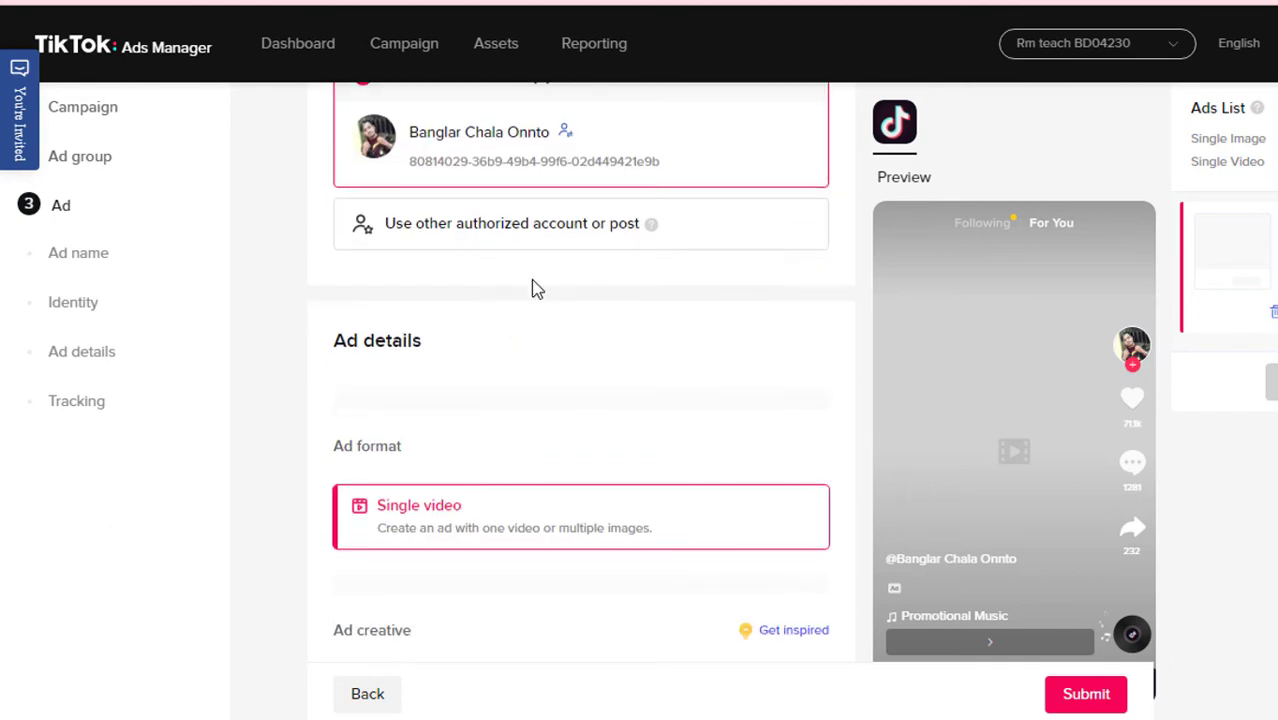
{"action": "scroll", "coordinate": [533, 288], "scroll_direction": "up", "scroll_amount": 1}
{"action": "scroll", "coordinate": [533, 288], "scroll_direction": "down", "scroll_amount": 2}
{"action": "scroll", "coordinate": [535, 290], "scroll_direction": "down", "scroll_amount": 2}
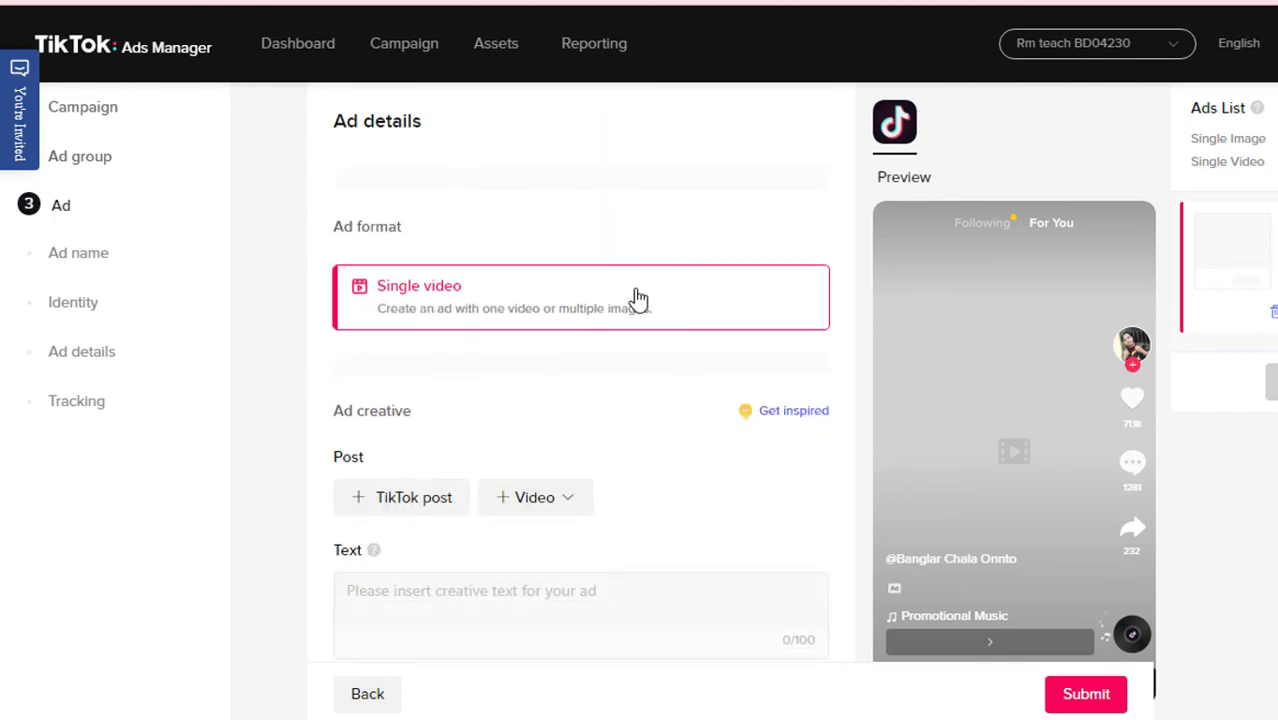
{"action": "scroll", "coordinate": [638, 298], "scroll_direction": "down", "scroll_amount": 2}
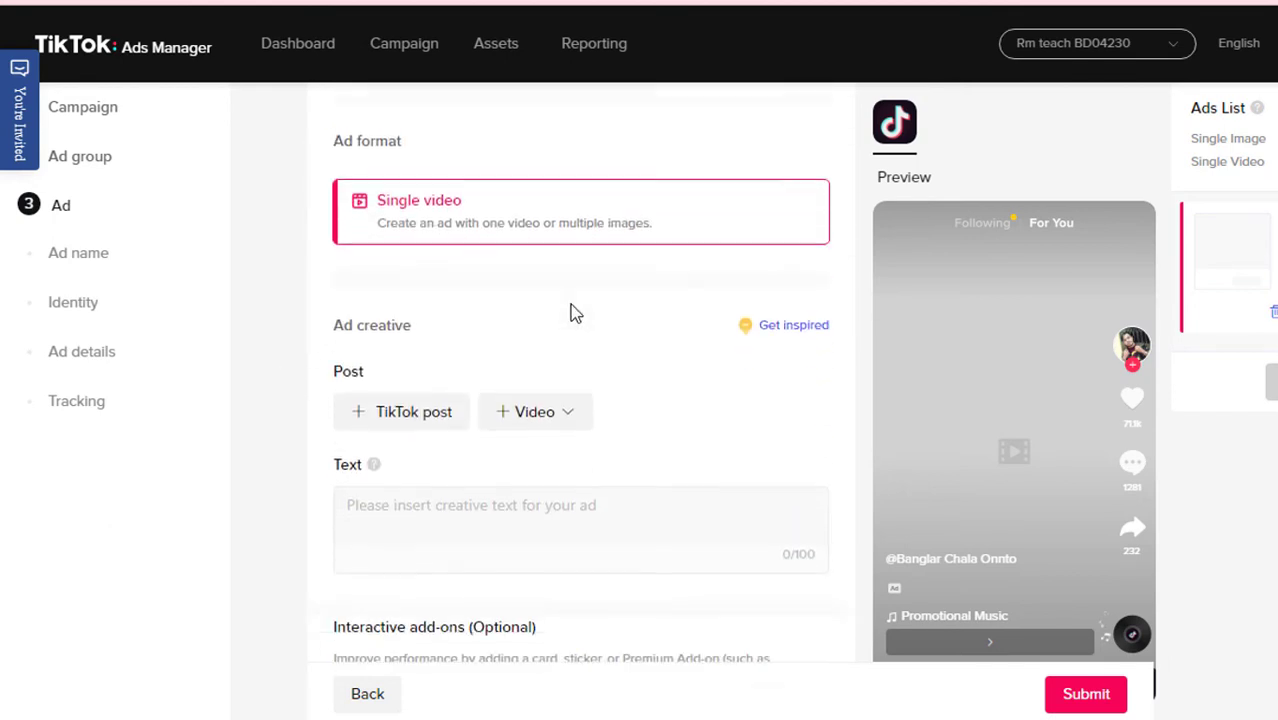
{"action": "left_click", "coordinate": [413, 392]}
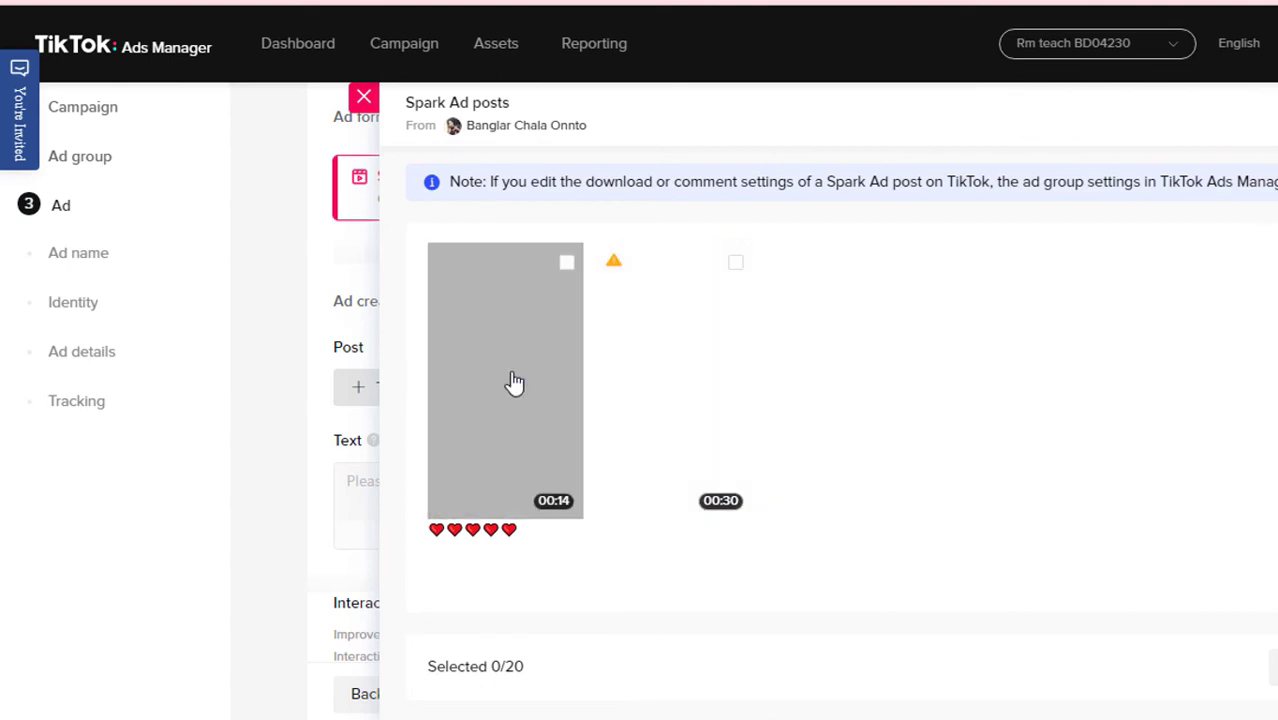
{"action": "left_click", "coordinate": [513, 383]}
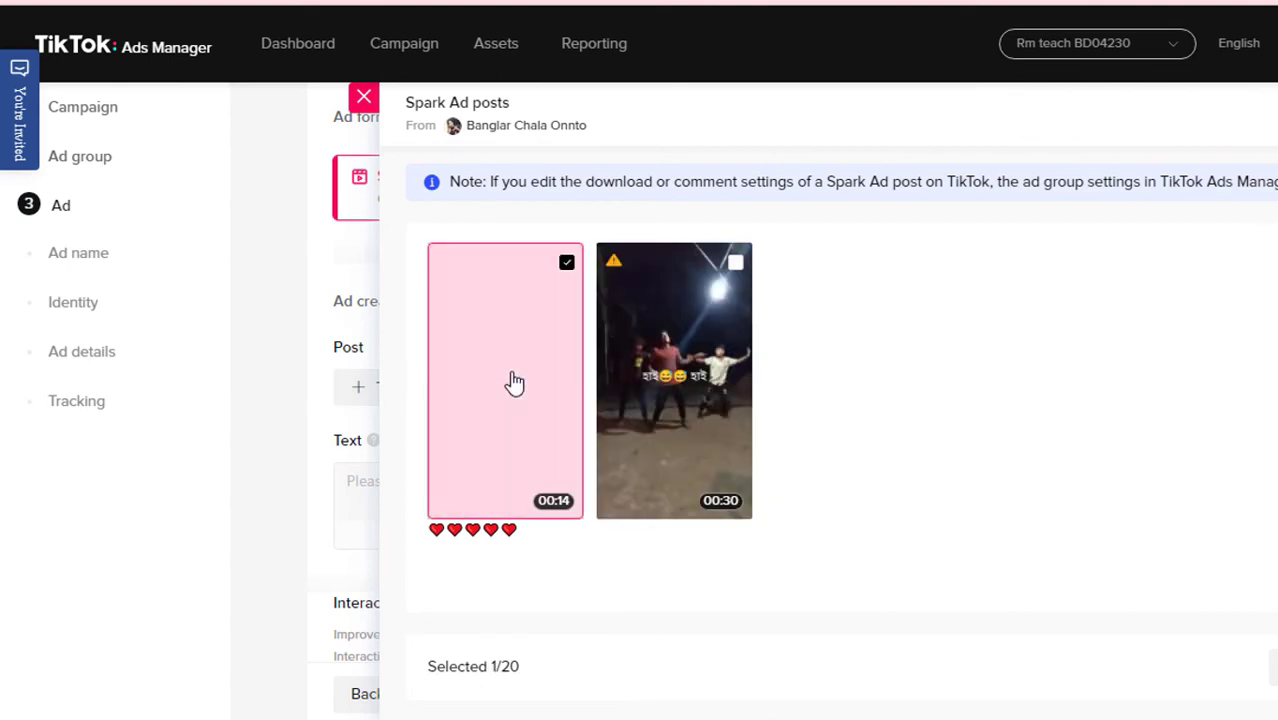
{"action": "left_click", "coordinate": [670, 405]}
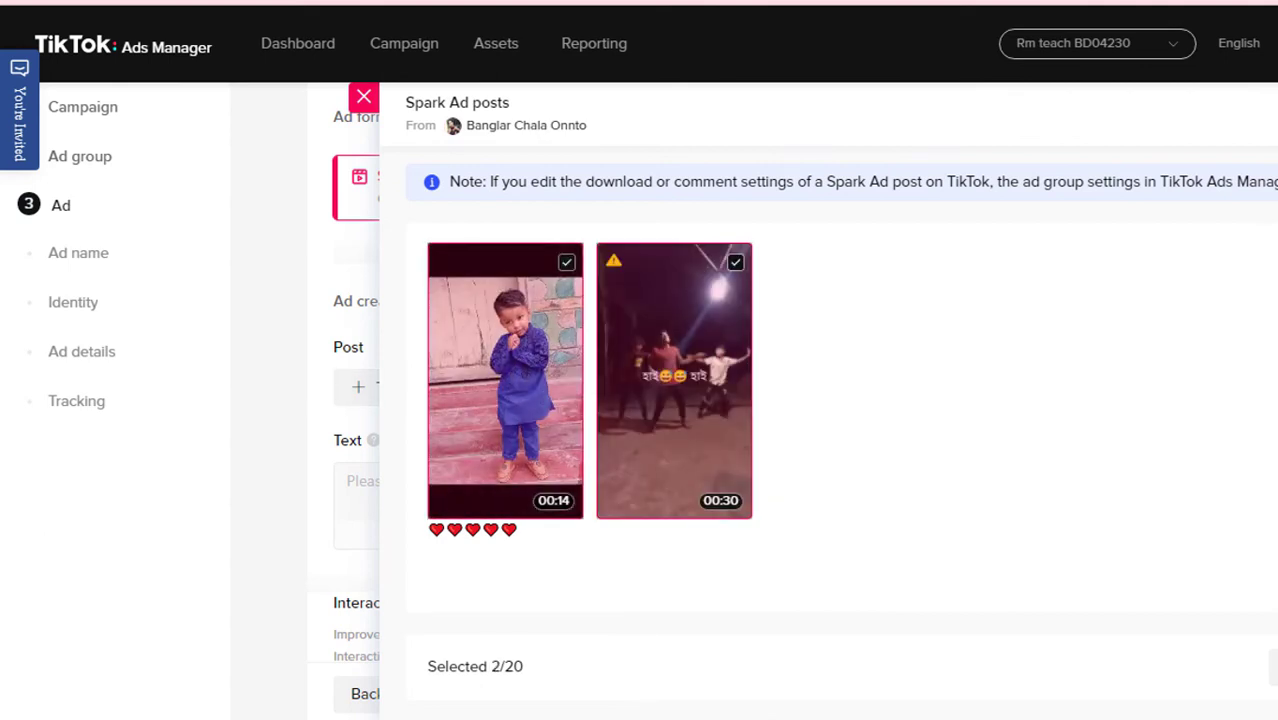
{"action": "left_click", "coordinate": [1273, 667]}
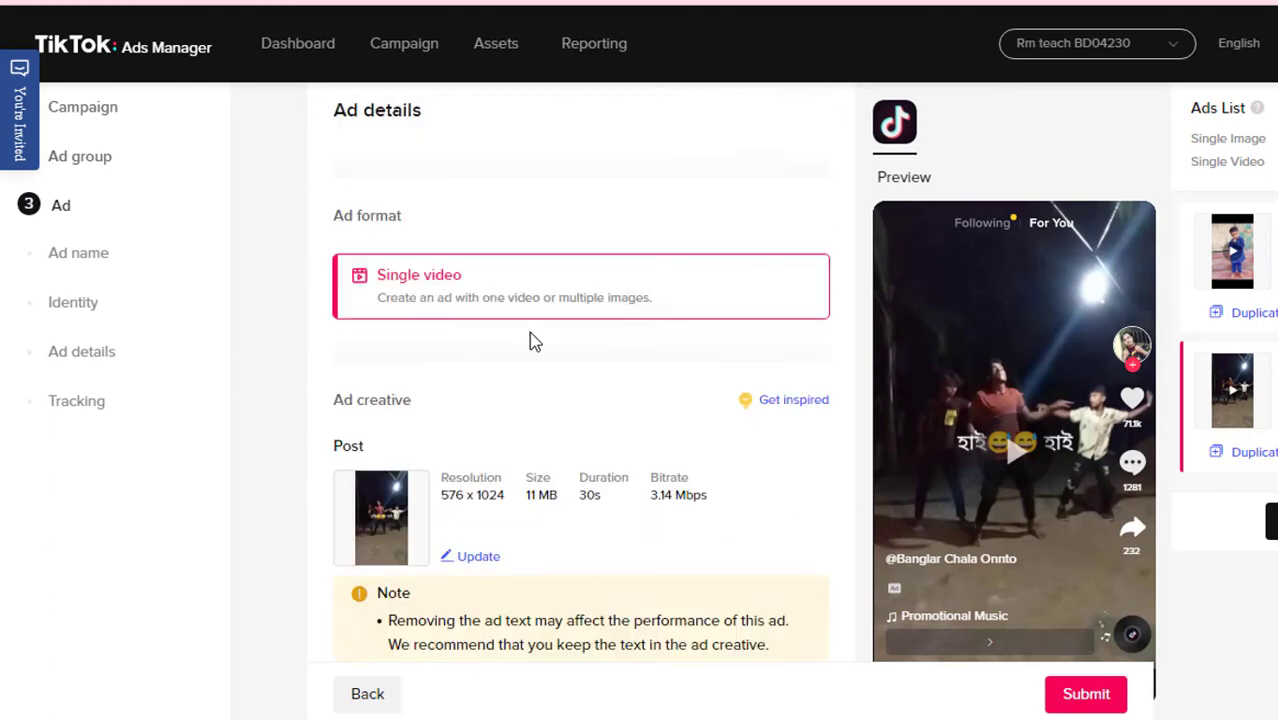
- Agree to display the ad and its performance metrics in the TikTok For Business Creative Center
{"action": "scroll", "coordinate": [531, 340], "scroll_direction": "down", "scroll_amount": 4}
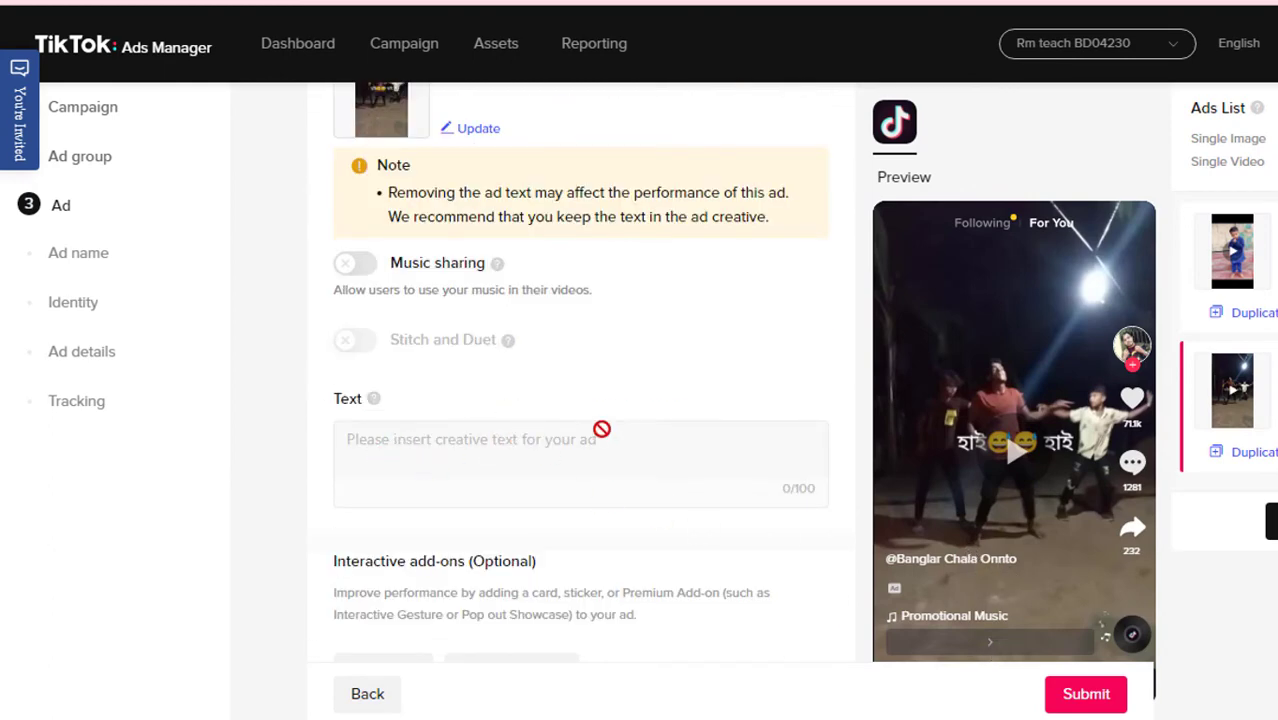
{"action": "scroll", "coordinate": [601, 429], "scroll_direction": "down", "scroll_amount": 5}
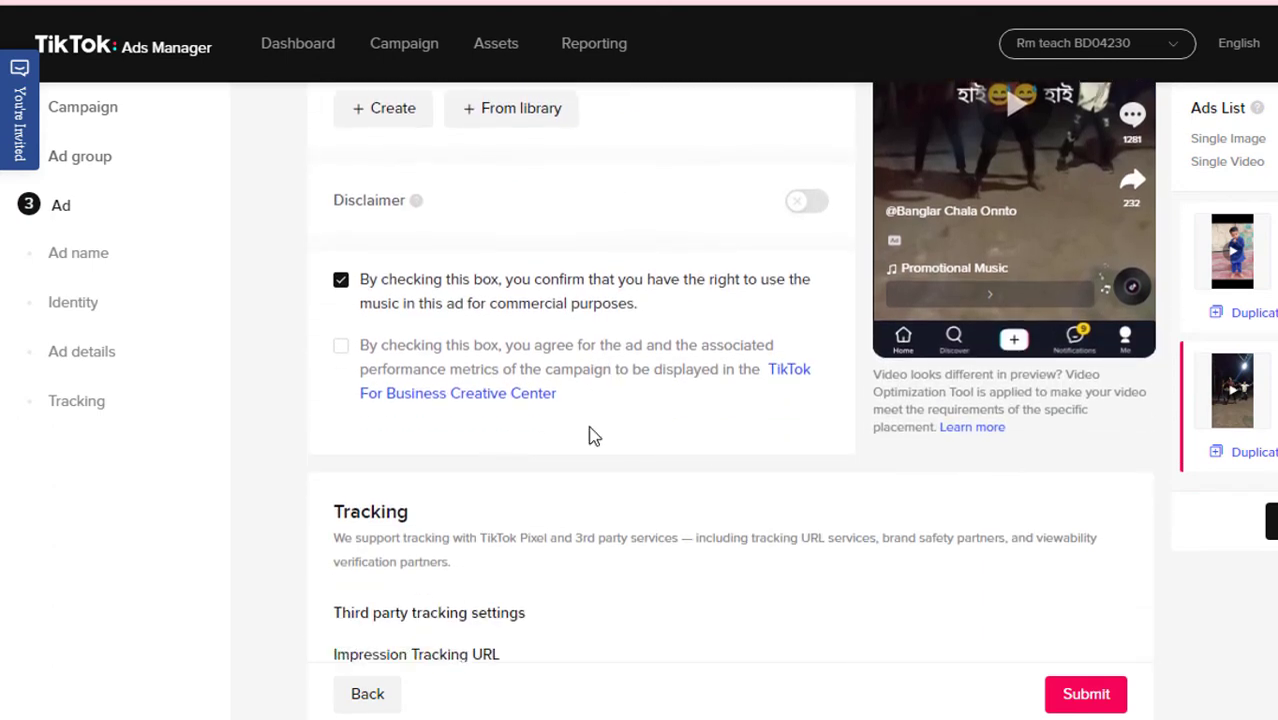
{"action": "scroll", "coordinate": [590, 434], "scroll_direction": "down", "scroll_amount": 2}
{"action": "scroll", "coordinate": [545, 449], "scroll_direction": "up", "scroll_amount": 3}
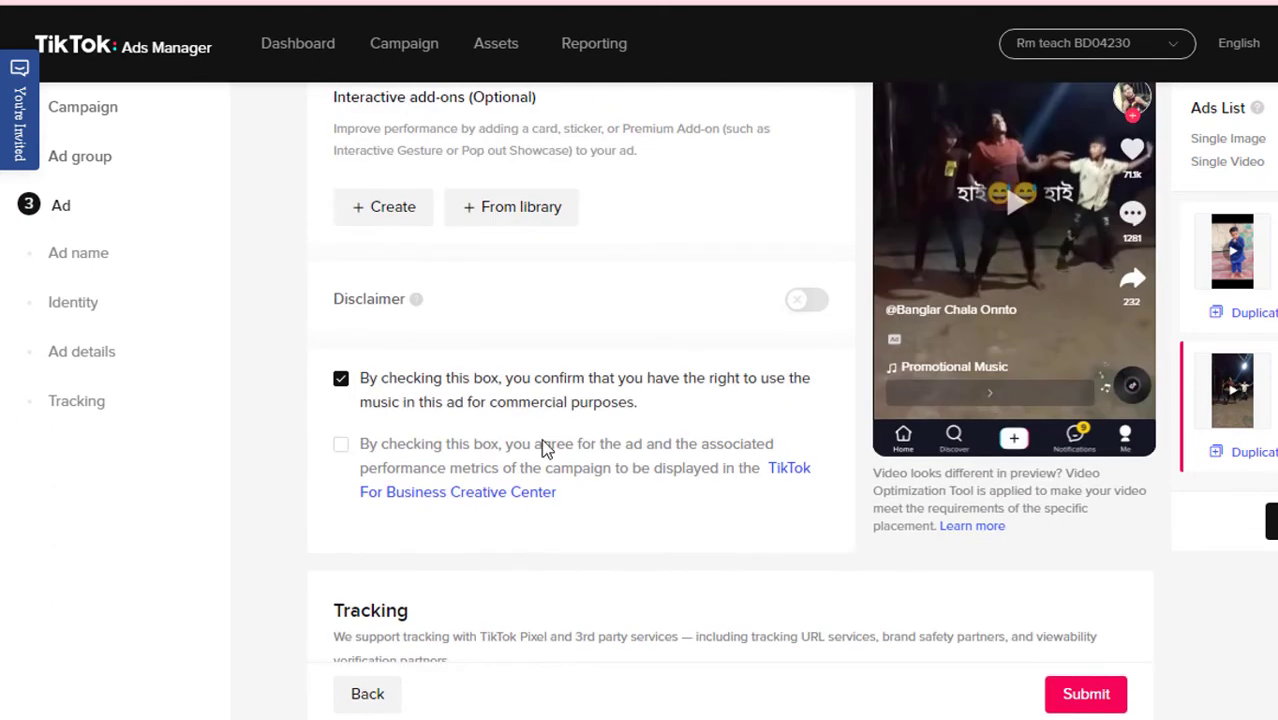
{"action": "left_click", "coordinate": [341, 444]}
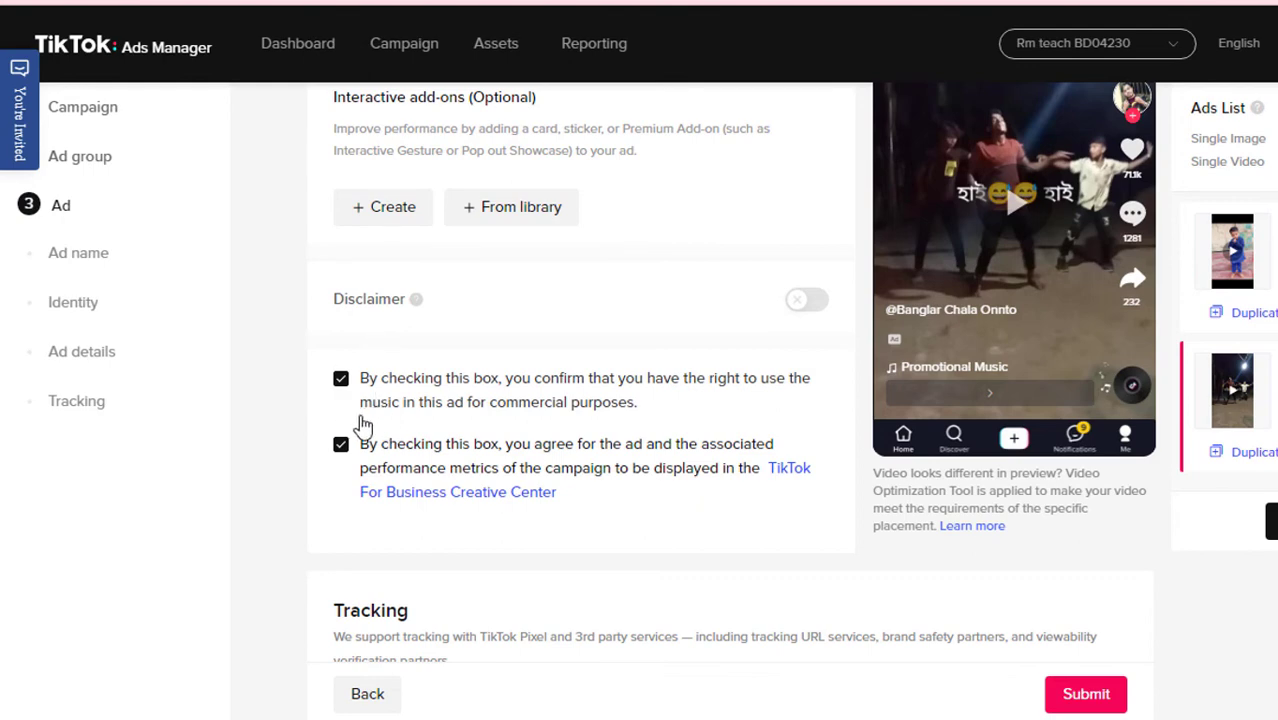
- Start creating a Voting Sticker as the ad's interactive add-on
{"action": "scroll", "coordinate": [579, 388], "scroll_direction": "up", "scroll_amount": 5}
{"action": "scroll", "coordinate": [530, 395], "scroll_direction": "down", "scroll_amount": 3}
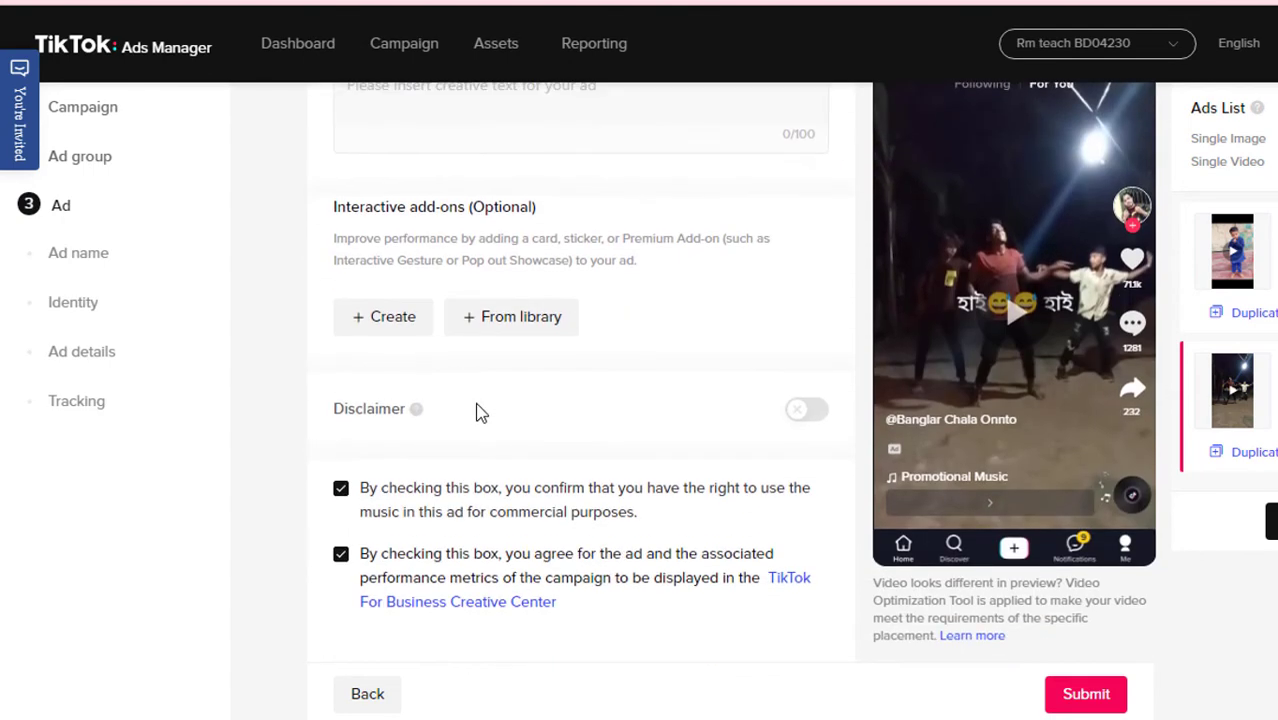
{"action": "scroll", "coordinate": [460, 380], "scroll_direction": "up", "scroll_amount": 2}
{"action": "scroll", "coordinate": [430, 330], "scroll_direction": "down", "scroll_amount": 1}
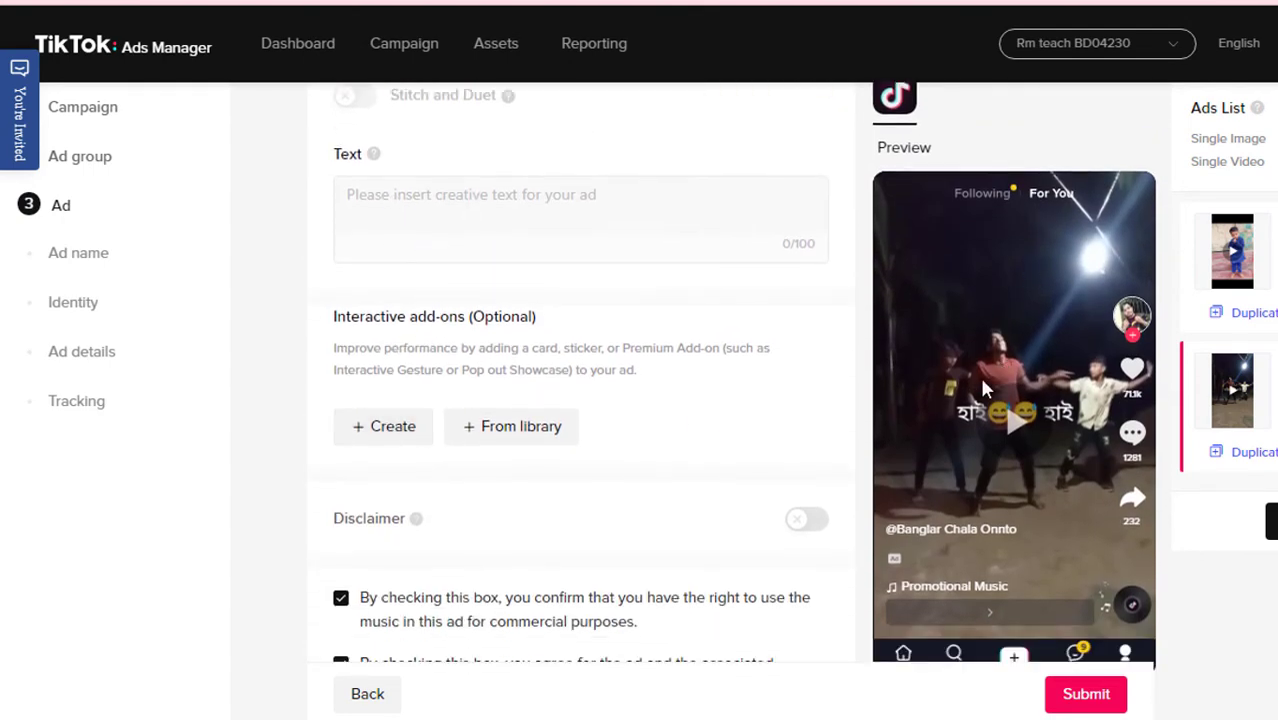
{"action": "left_click", "coordinate": [390, 430]}
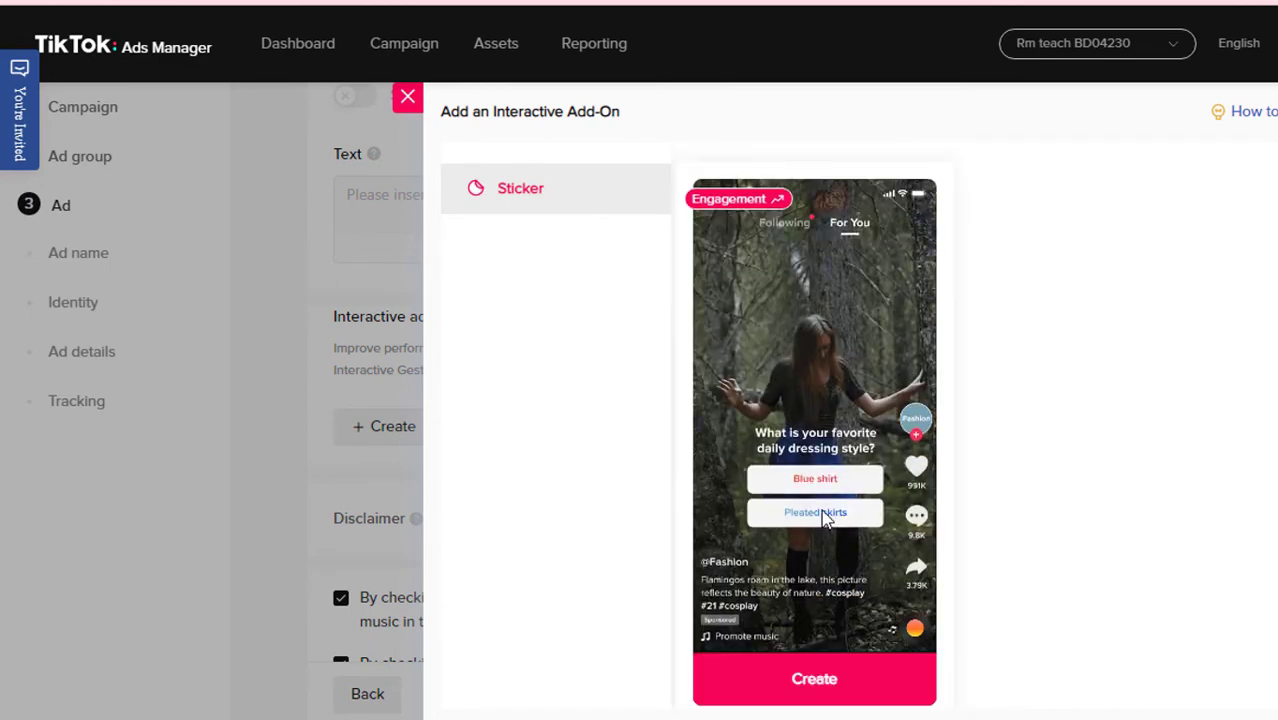
{"action": "mouse_move", "coordinate": [835, 660]}
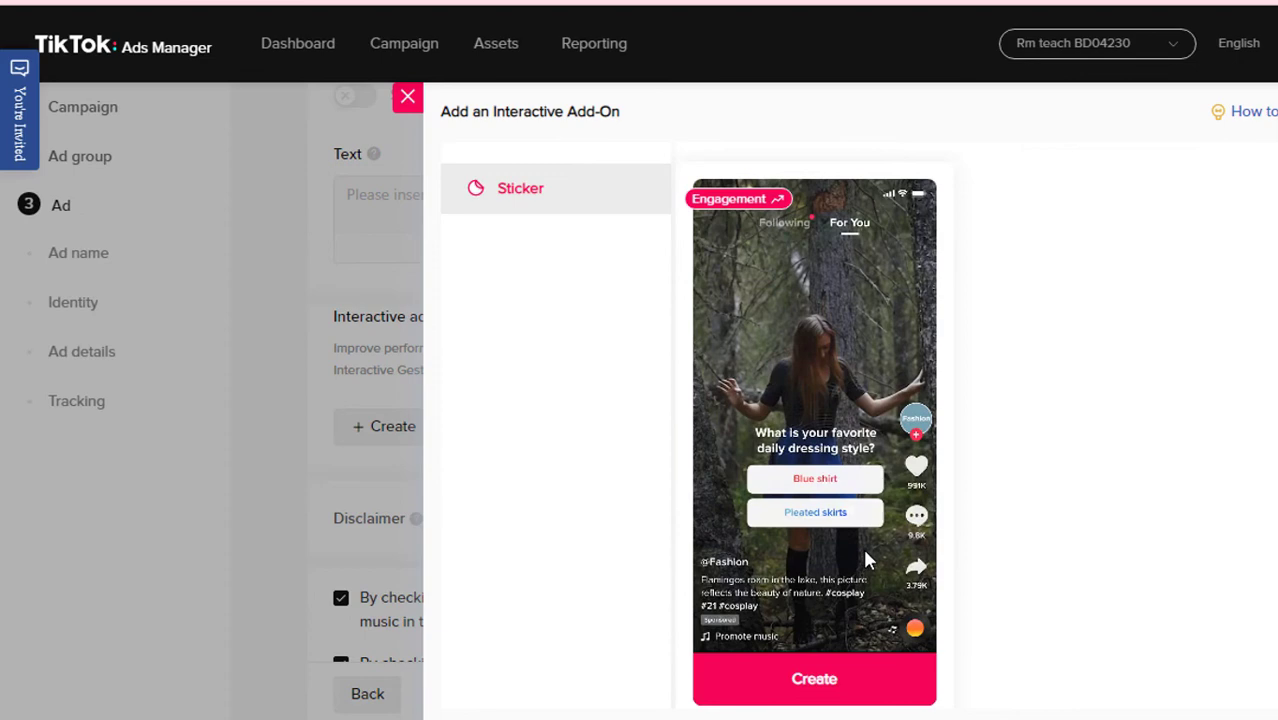
{"action": "left_click", "coordinate": [847, 683]}
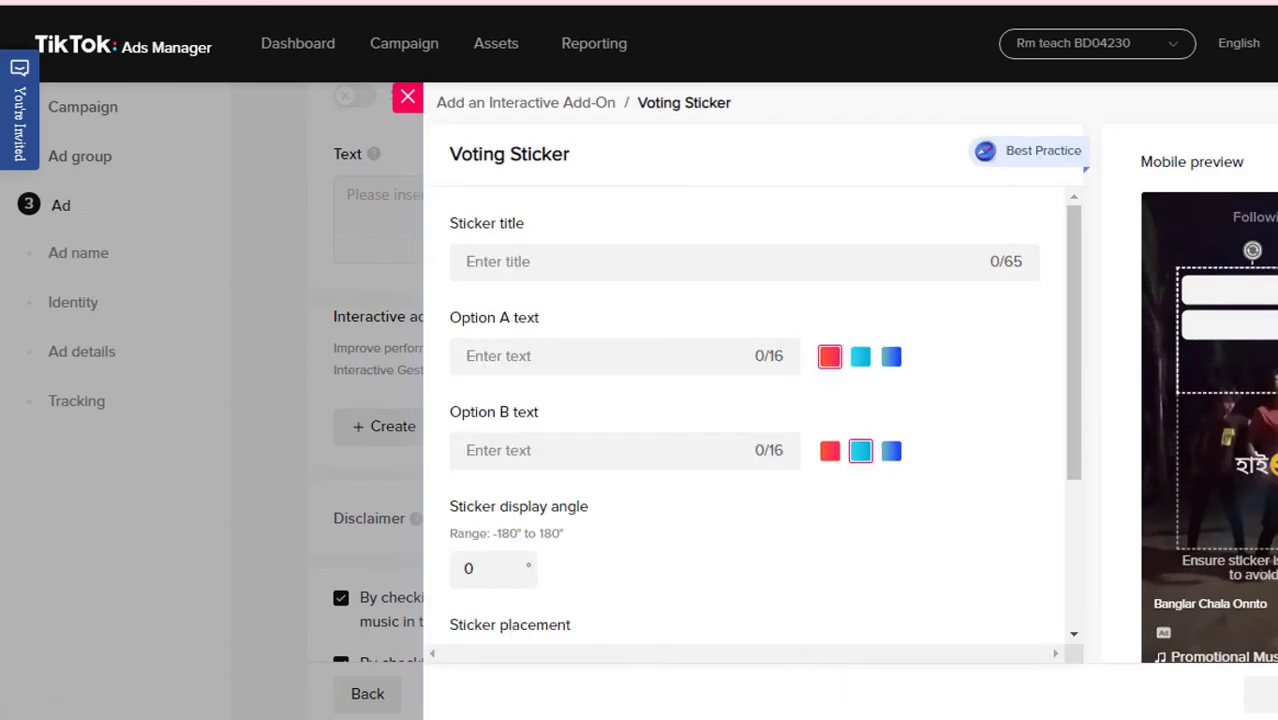
- Fill in the voting sticker with the title qeqwe and the Option A text wqeqe in the light blue colour
{"action": "left_click", "coordinate": [548, 261]}
{"action": "type", "text": "qeqwe"}
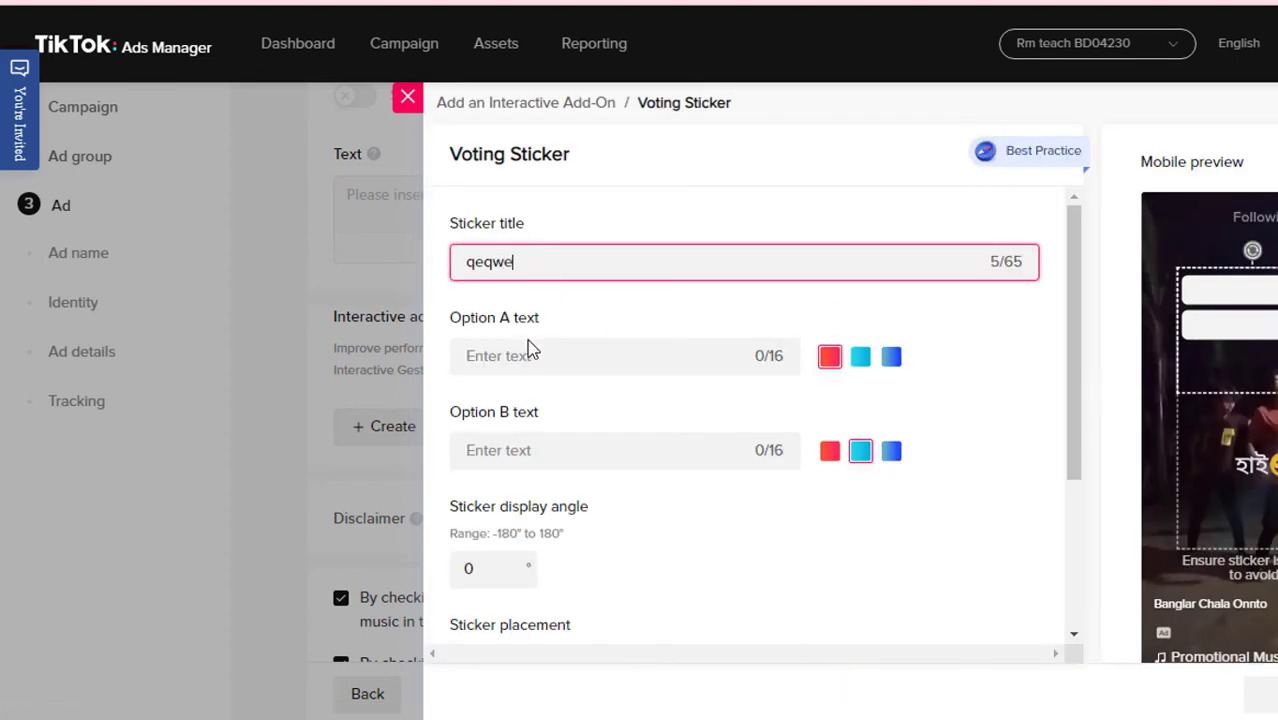
{"action": "left_click", "coordinate": [573, 356]}
{"action": "type", "text": "wqeqe"}
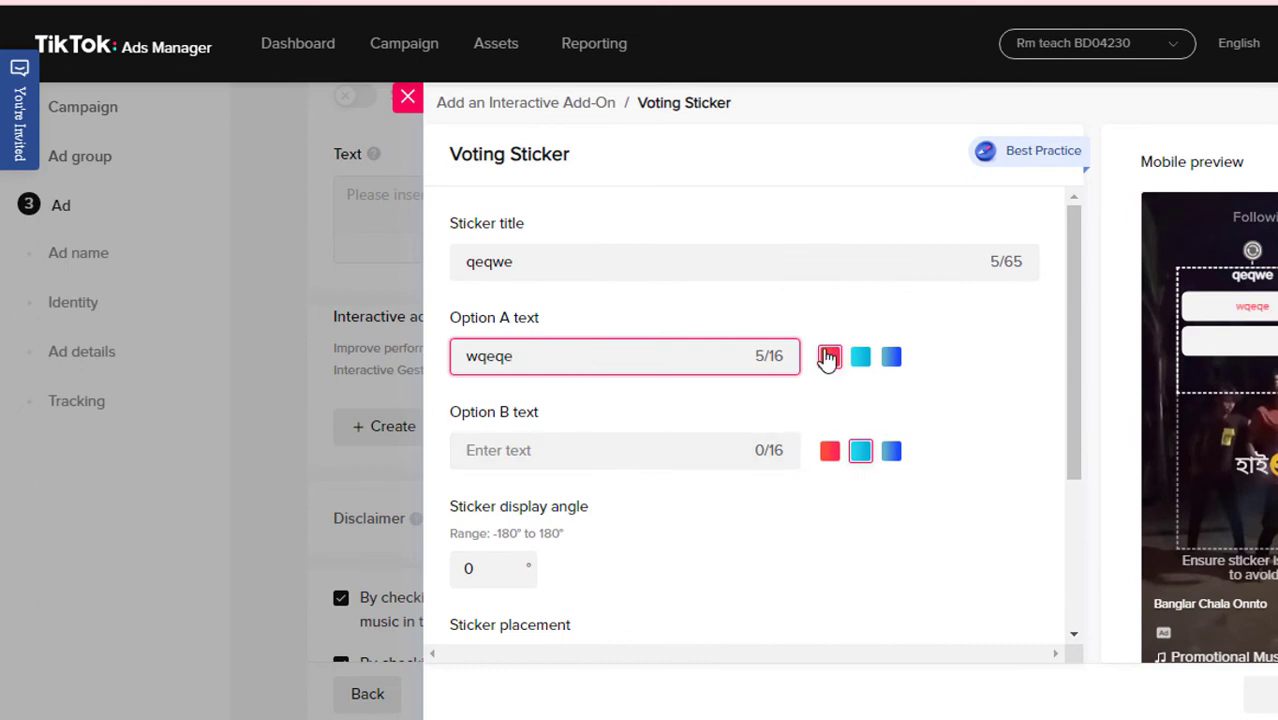
{"action": "left_click", "coordinate": [866, 362]}
{"action": "scroll", "coordinate": [647, 625], "scroll_direction": "down", "scroll_amount": 3}
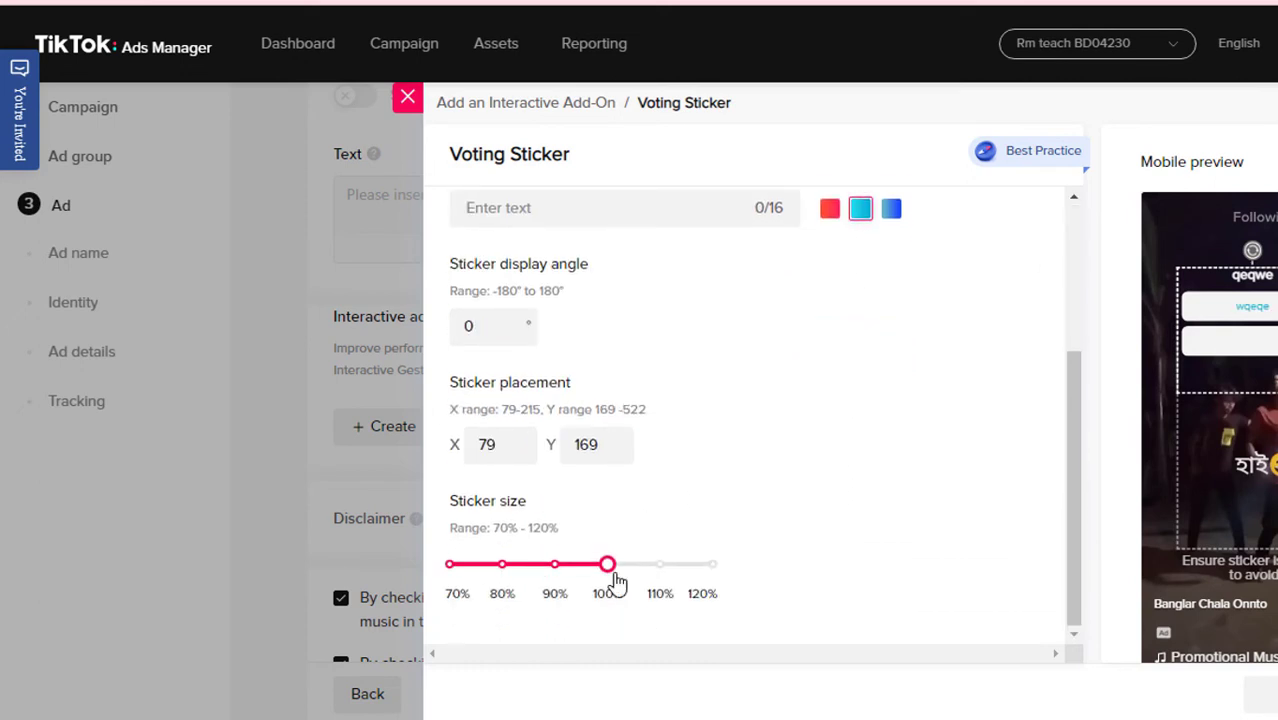
- Reduce the voting sticker's size, and discard the unsaved sticker
{"action": "left_click_drag", "start_coordinate": [608, 567], "coordinate": [558, 585]}
{"action": "scroll", "coordinate": [633, 531], "scroll_direction": "up", "scroll_amount": 5}
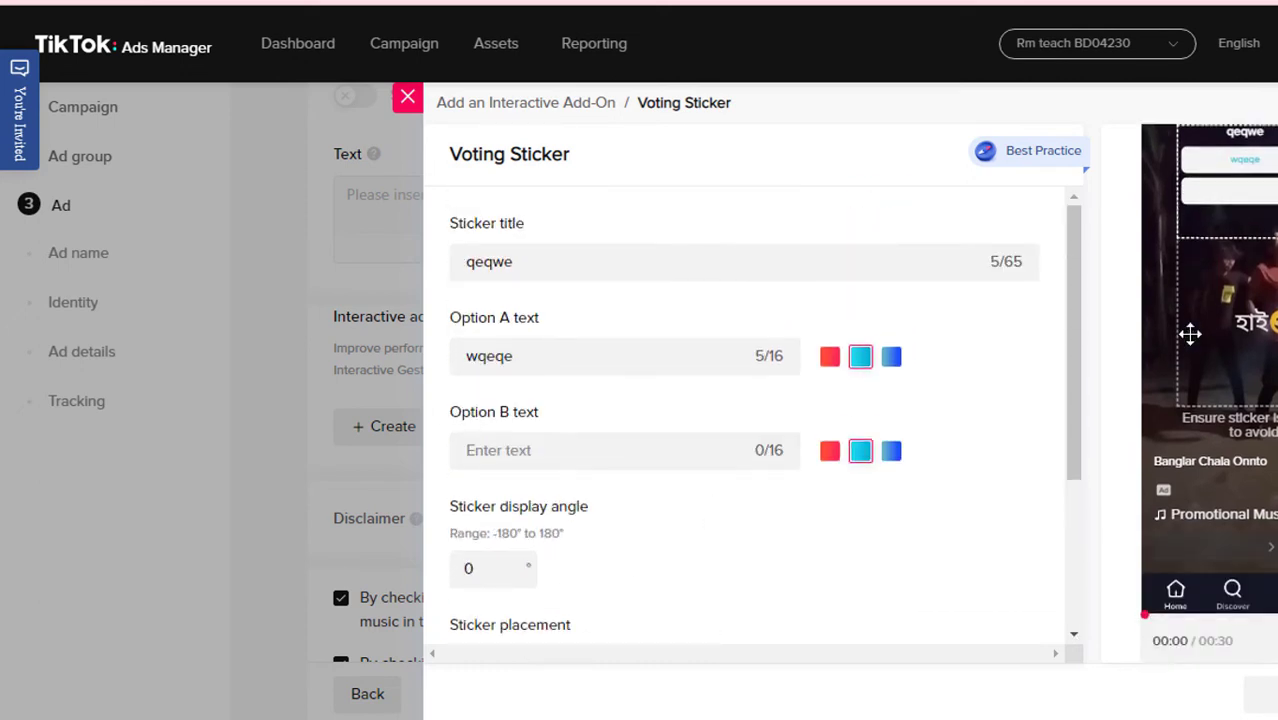
{"action": "left_click", "coordinate": [408, 97]}
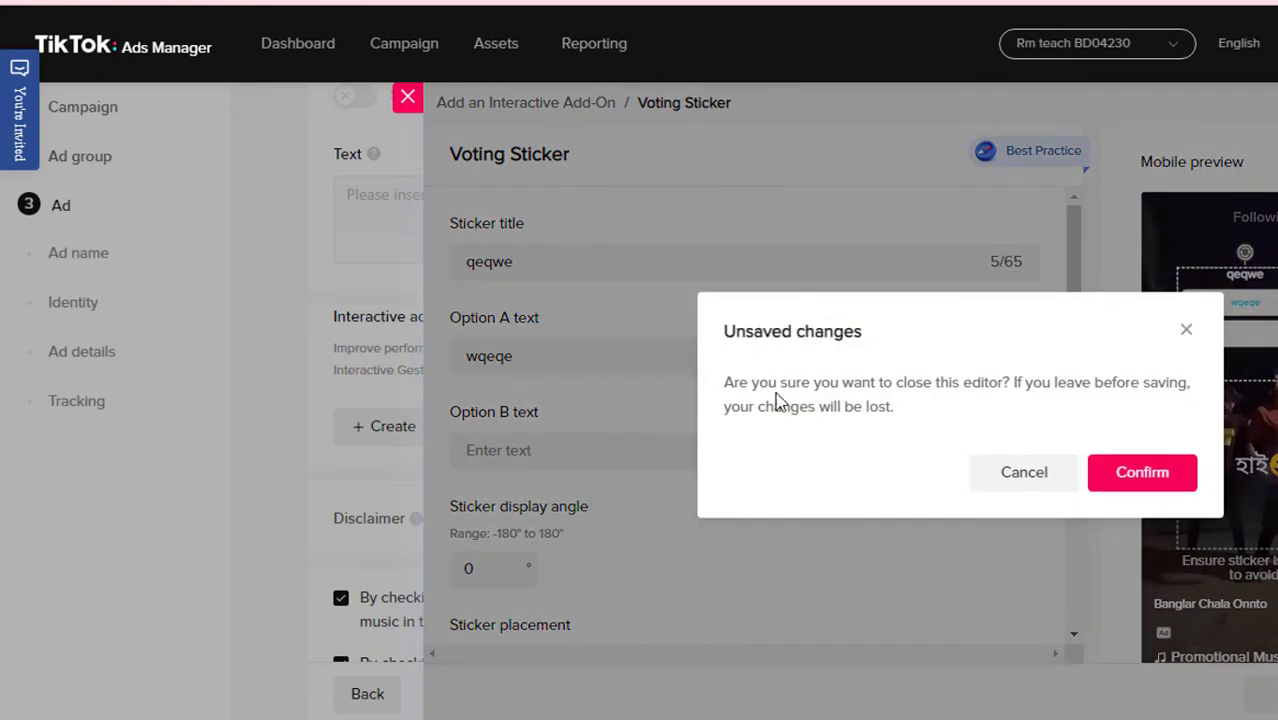
{"action": "left_click", "coordinate": [1145, 480]}
- Turn on the ad's disclaimer option and look into the disclaimer editor without adding any text
{"action": "scroll", "coordinate": [700, 423], "scroll_direction": "down", "scroll_amount": 3}
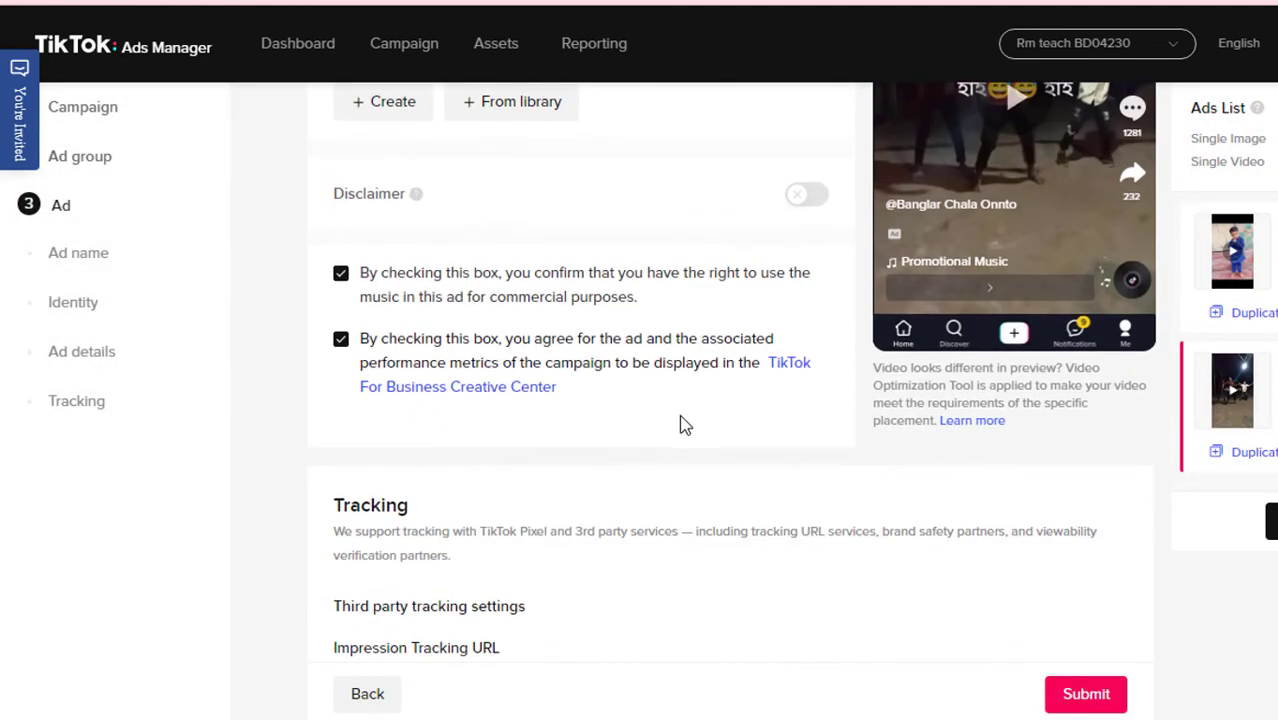
{"action": "scroll", "coordinate": [650, 417], "scroll_direction": "down", "scroll_amount": 2}
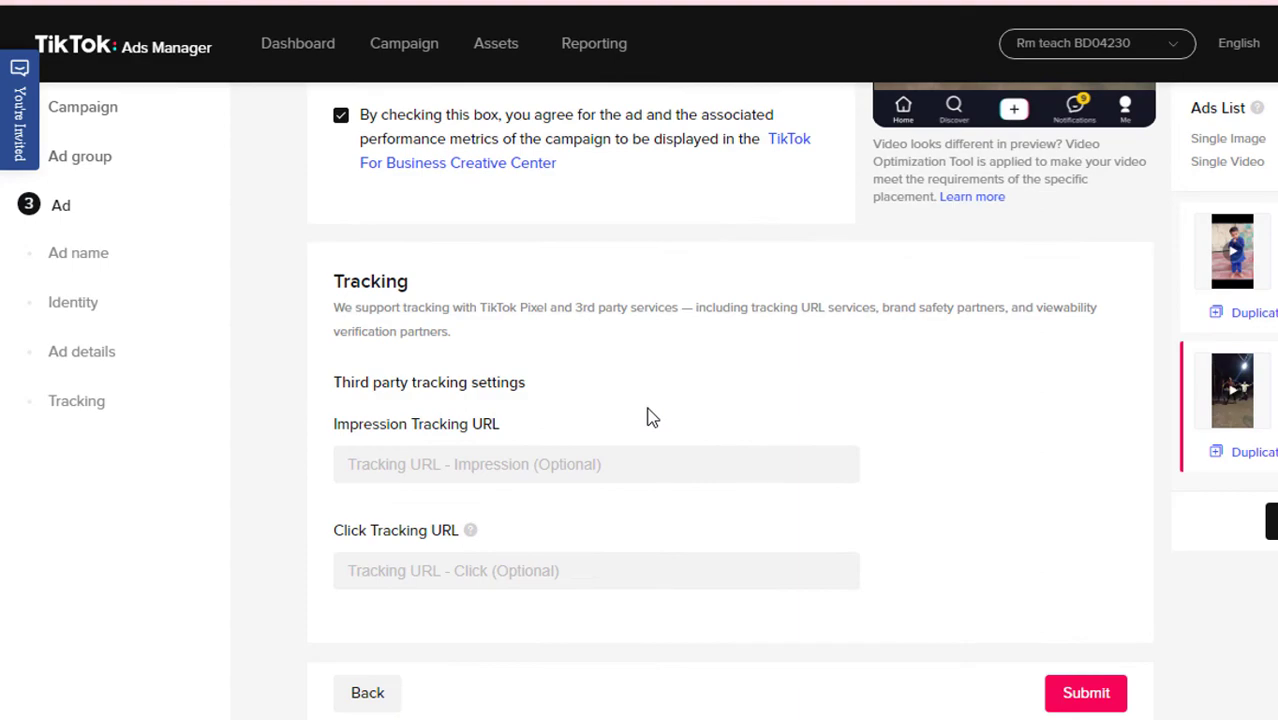
{"action": "scroll", "coordinate": [648, 417], "scroll_direction": "up", "scroll_amount": 4}
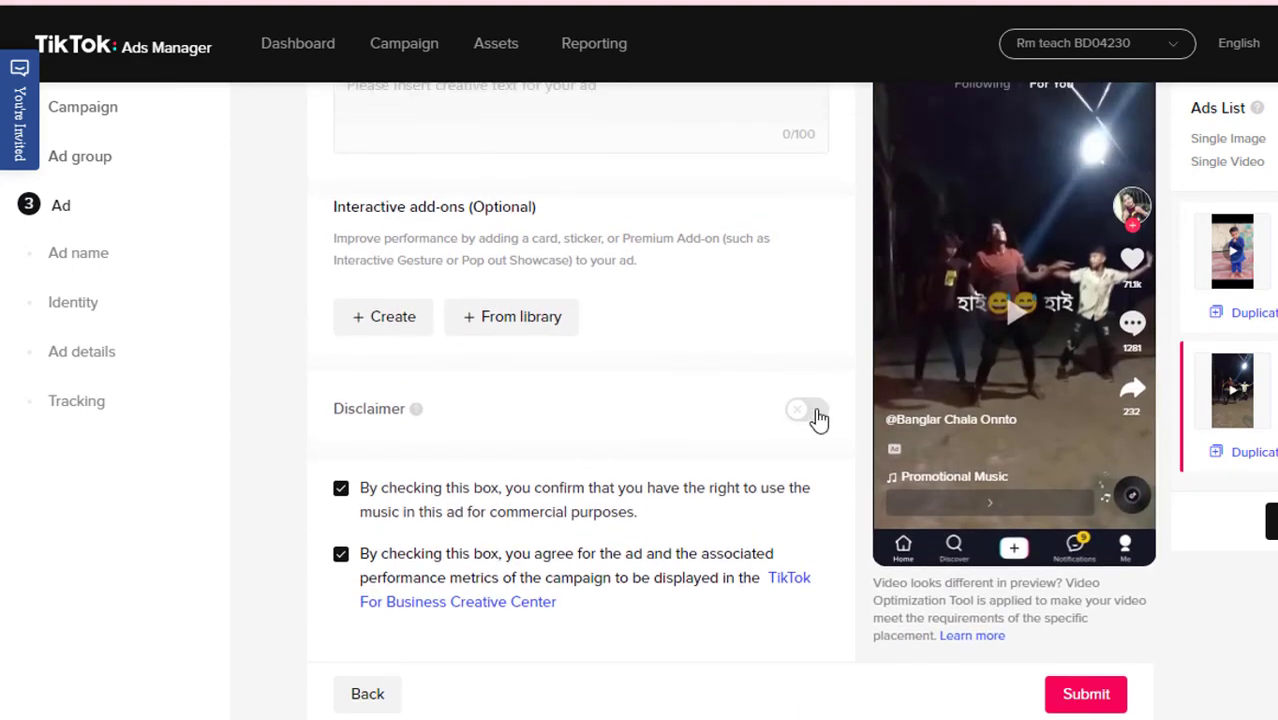
{"action": "left_click", "coordinate": [818, 419]}
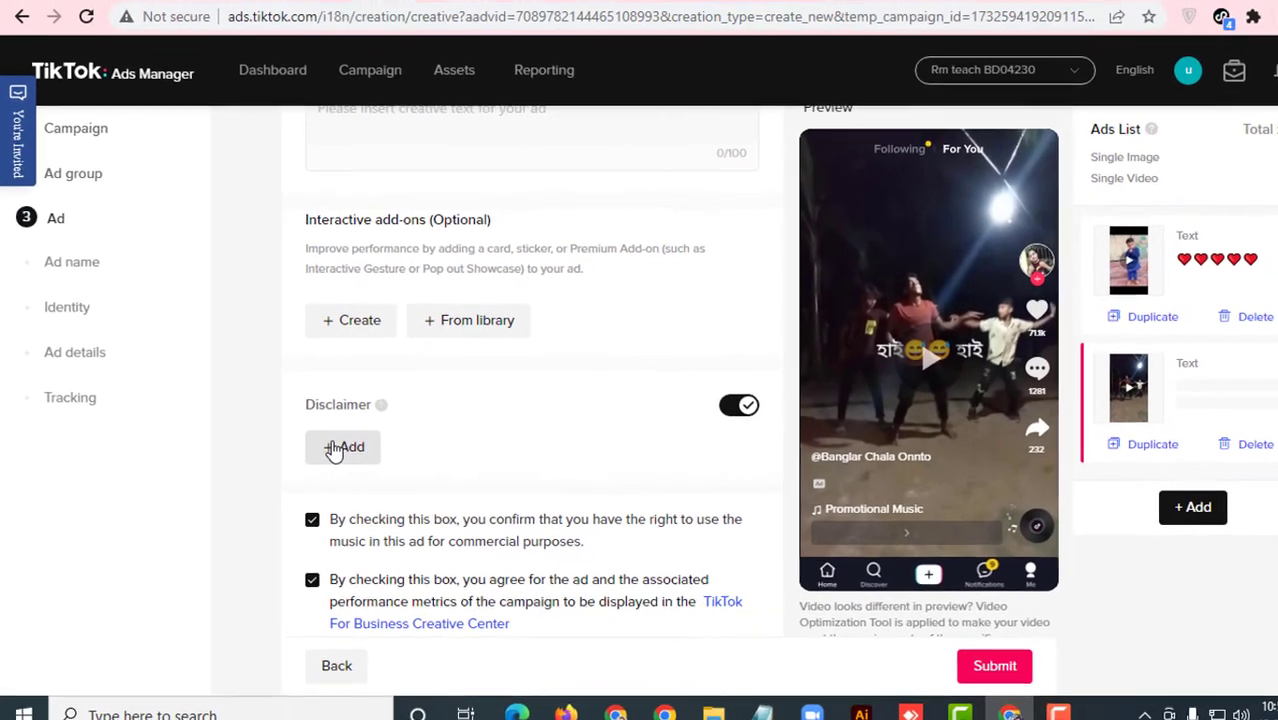
{"action": "left_click", "coordinate": [375, 451]}
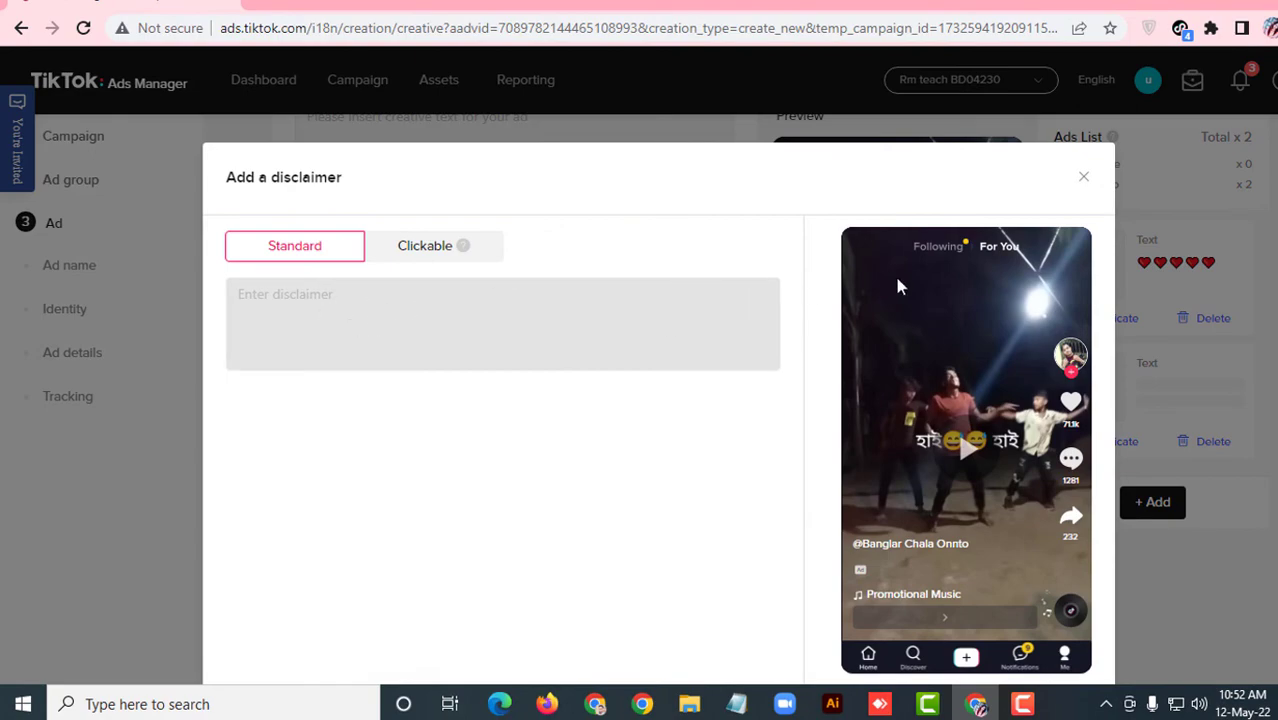
{"action": "left_click", "coordinate": [1083, 176]}
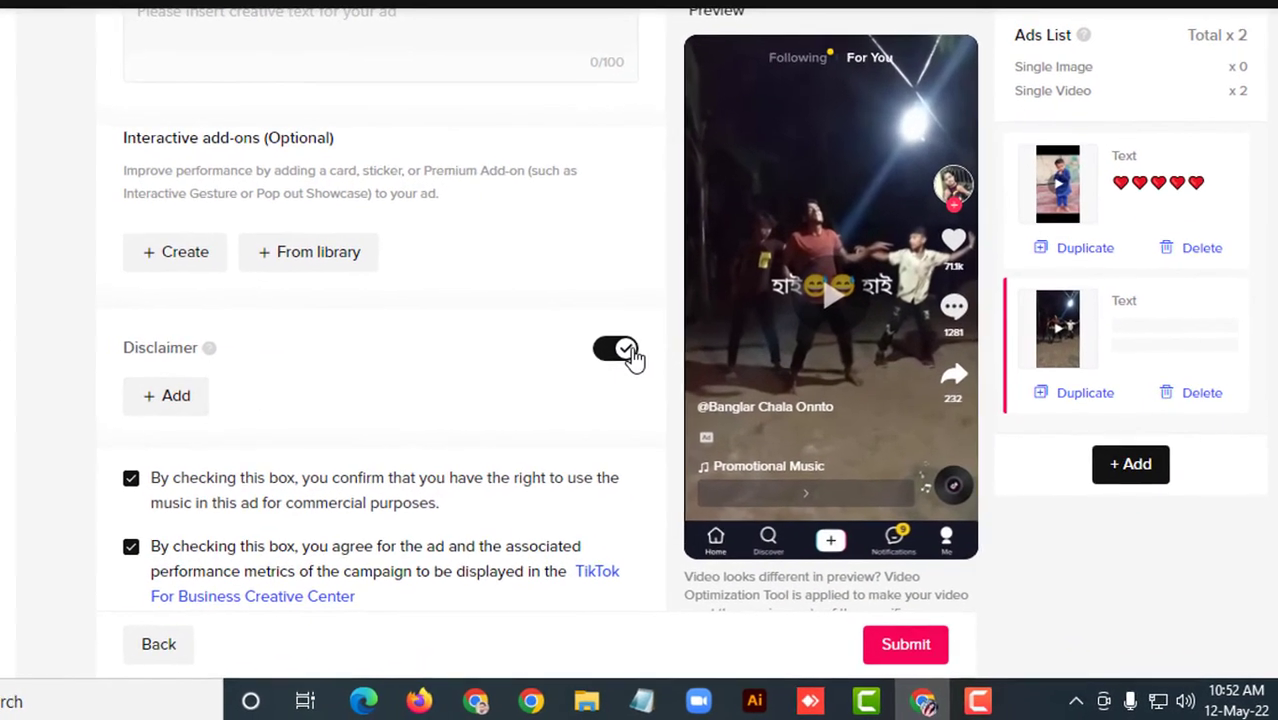
{"action": "left_click", "coordinate": [720, 405]}
{"action": "left_click", "coordinate": [610, 346]}
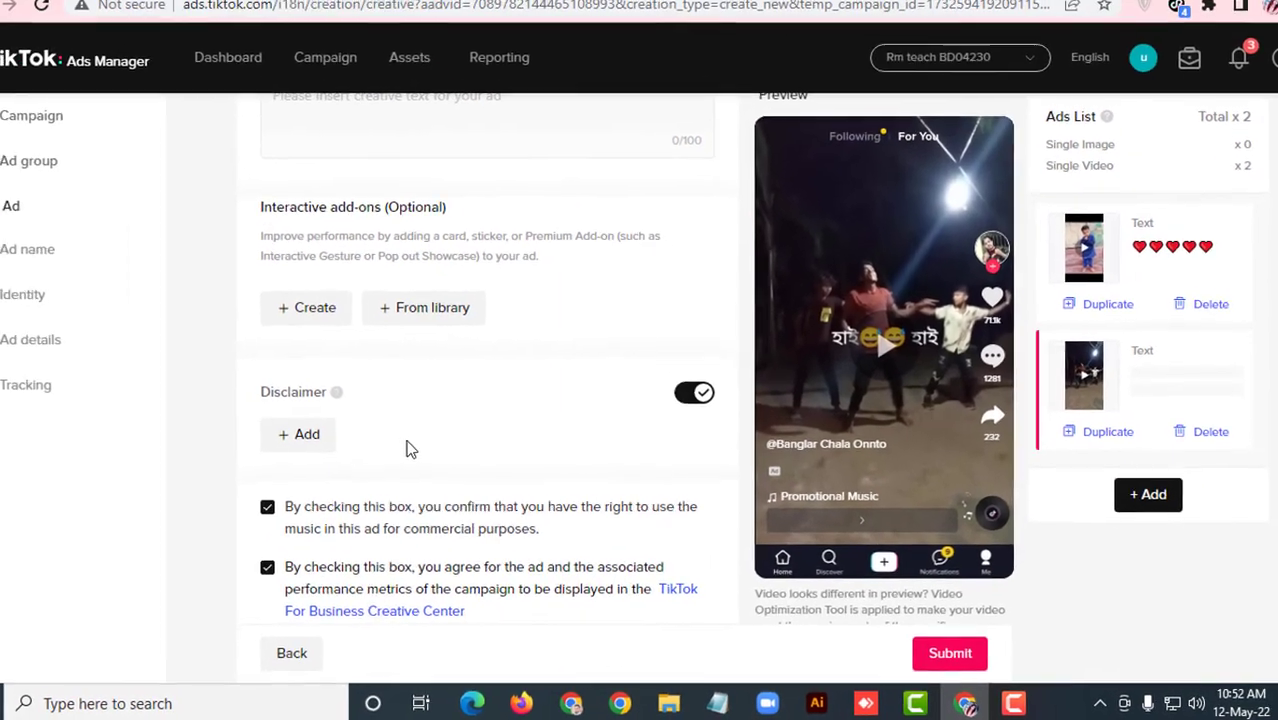
- Enter dewrfewrfewgfergerg as a standard disclaimer for the ad
{"action": "left_click", "coordinate": [324, 442]}
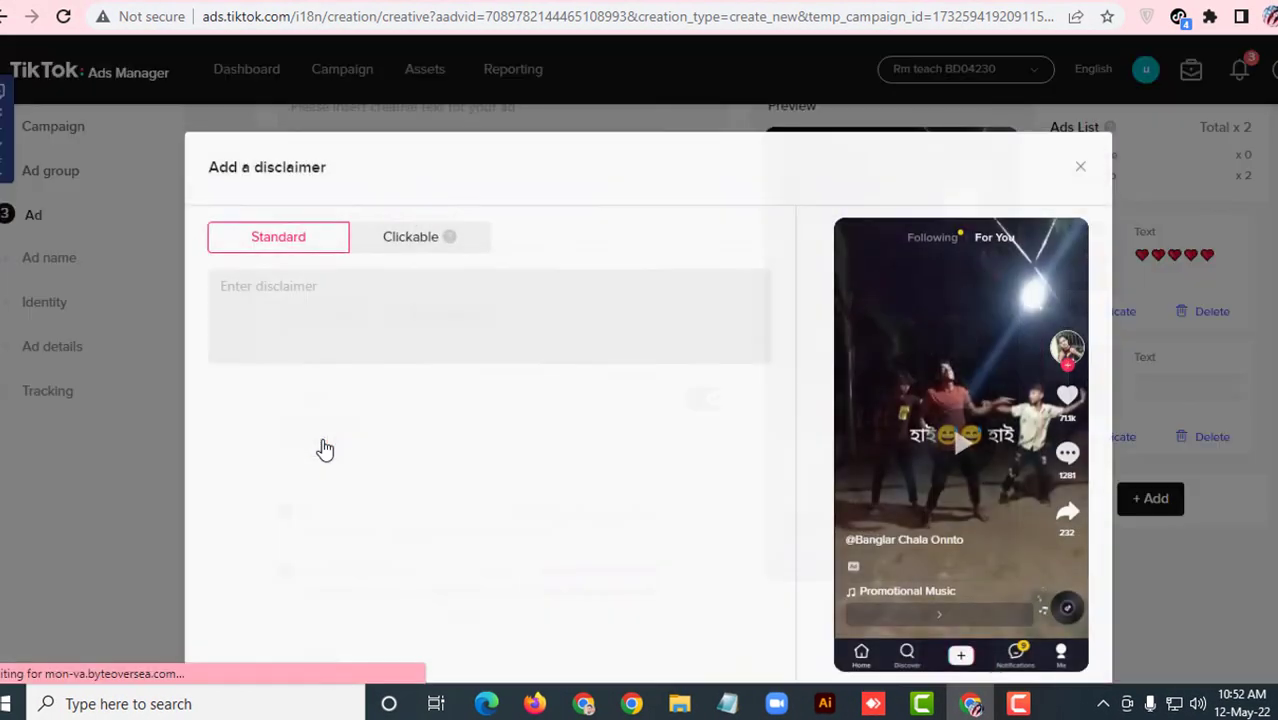
{"action": "left_click", "coordinate": [314, 315]}
{"action": "type", "text": "dewrfewrfewgfergerg"}
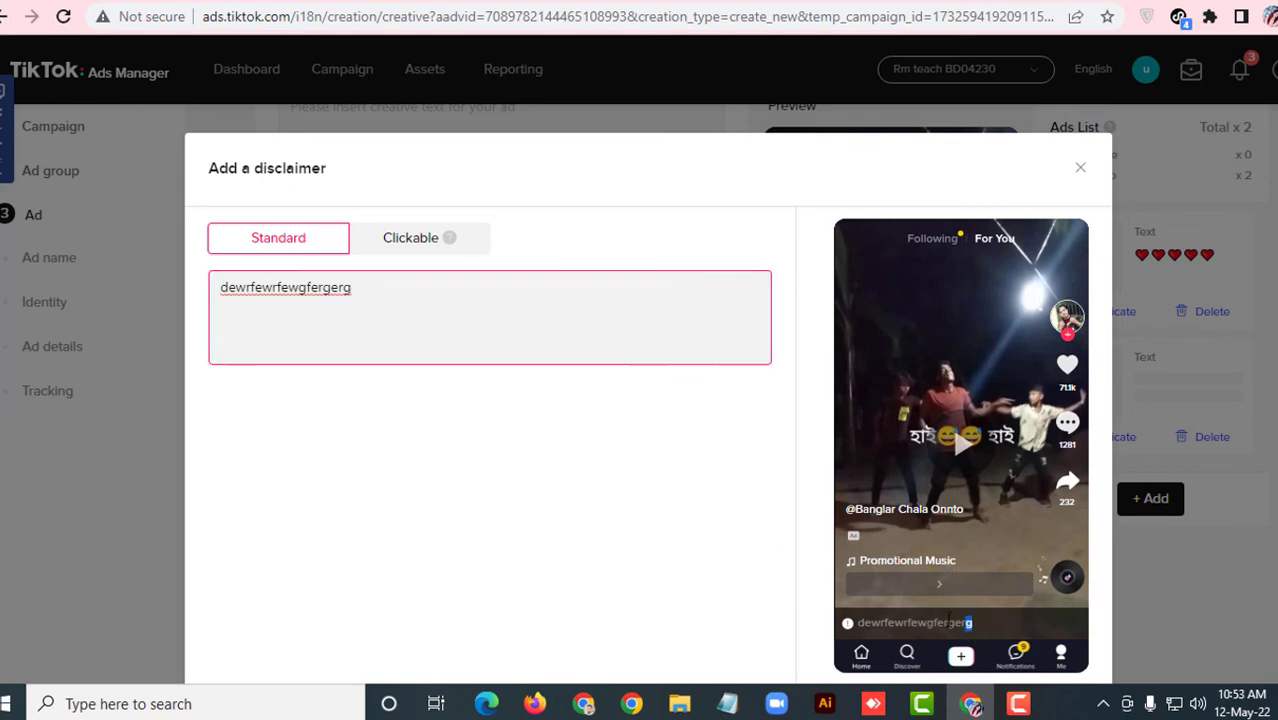
{"action": "left_click_drag", "start_coordinate": [975, 630], "coordinate": [860, 624]}
{"action": "left_click", "coordinate": [438, 300]}
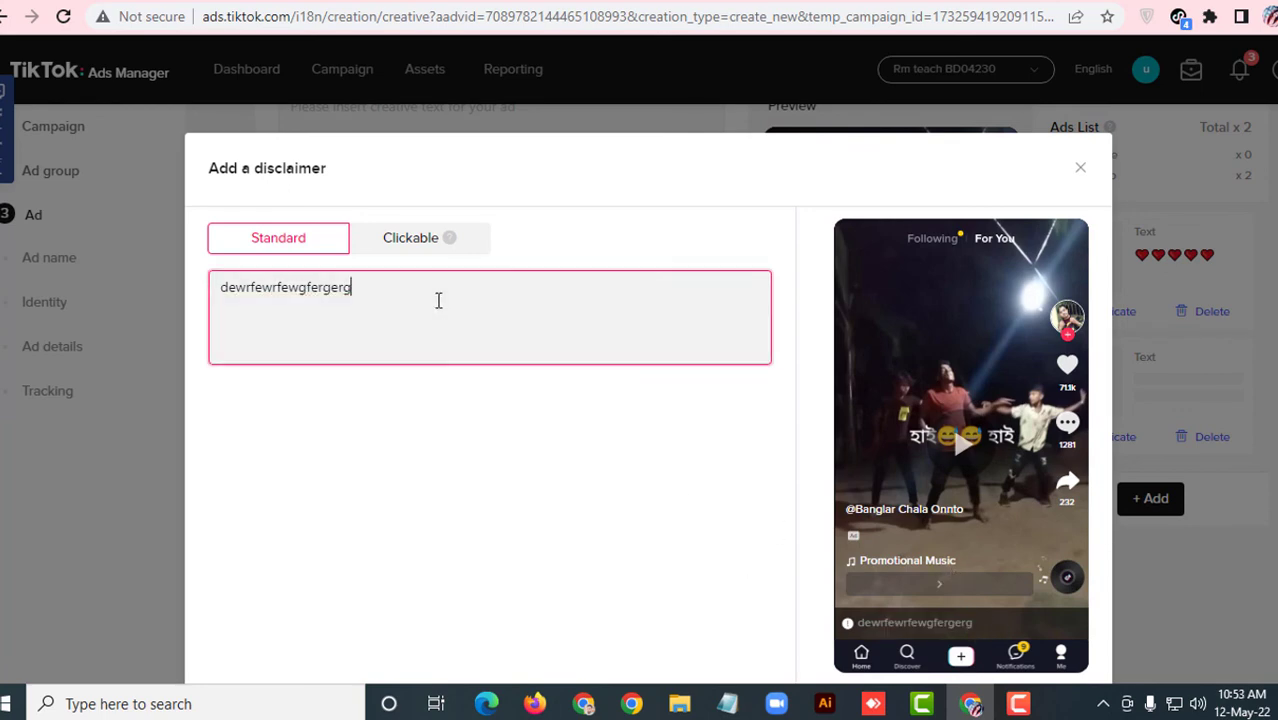
- Try a clickable disclaimer with the text erewrewr and URL ewrwrer, adding and deleting a second clickable text
{"action": "left_click", "coordinate": [398, 250]}
{"action": "left_click", "coordinate": [285, 380]}
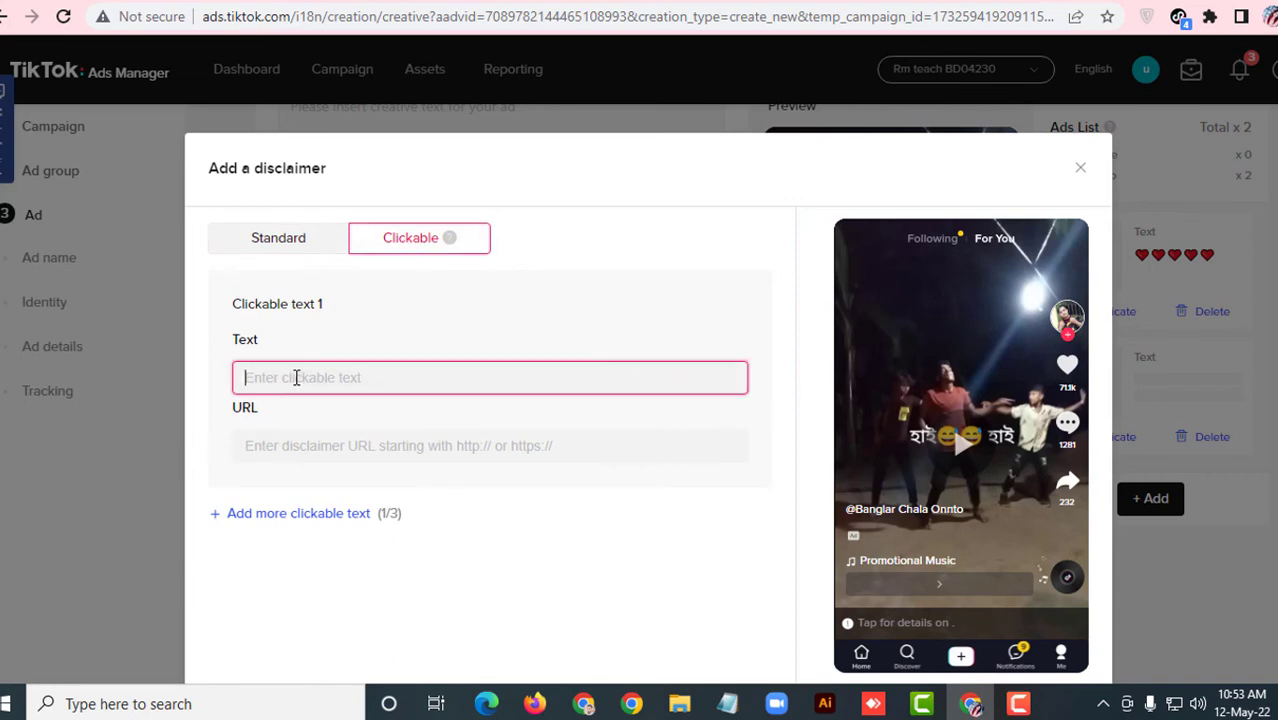
{"action": "type", "text": "erewr"}
{"action": "type", "text": "ewrwrer"}
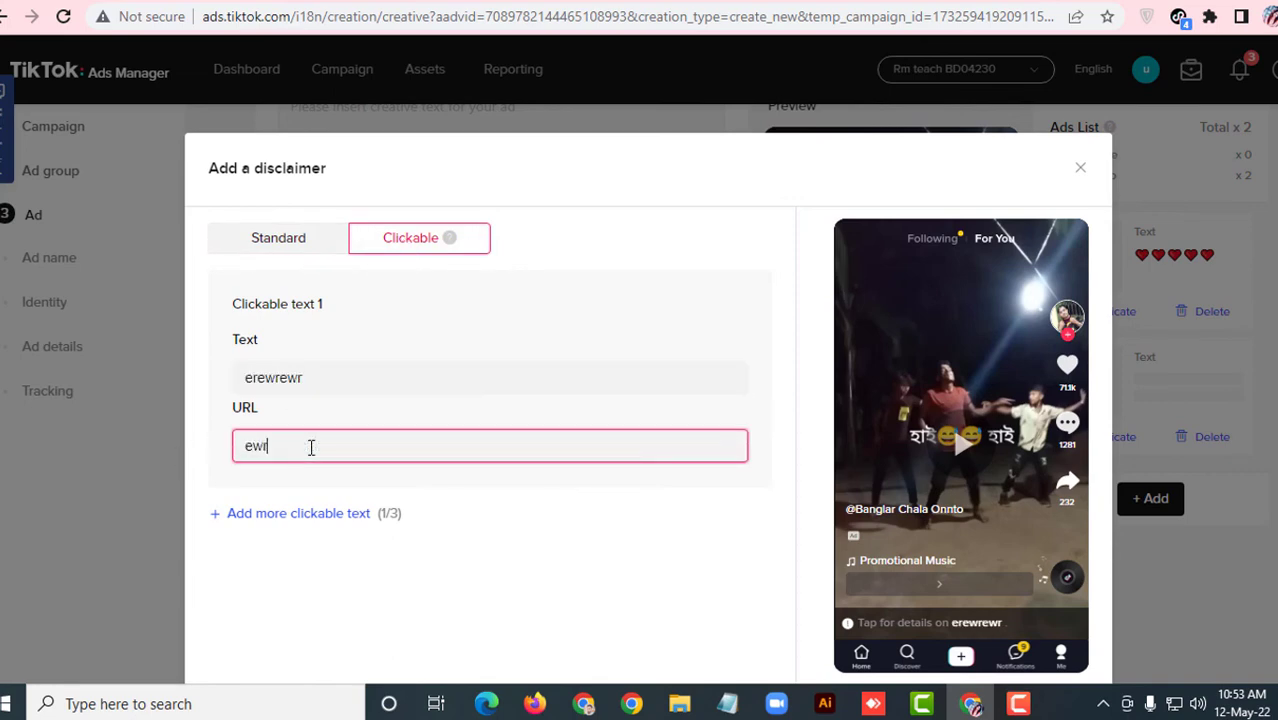
{"action": "left_click", "coordinate": [340, 520]}
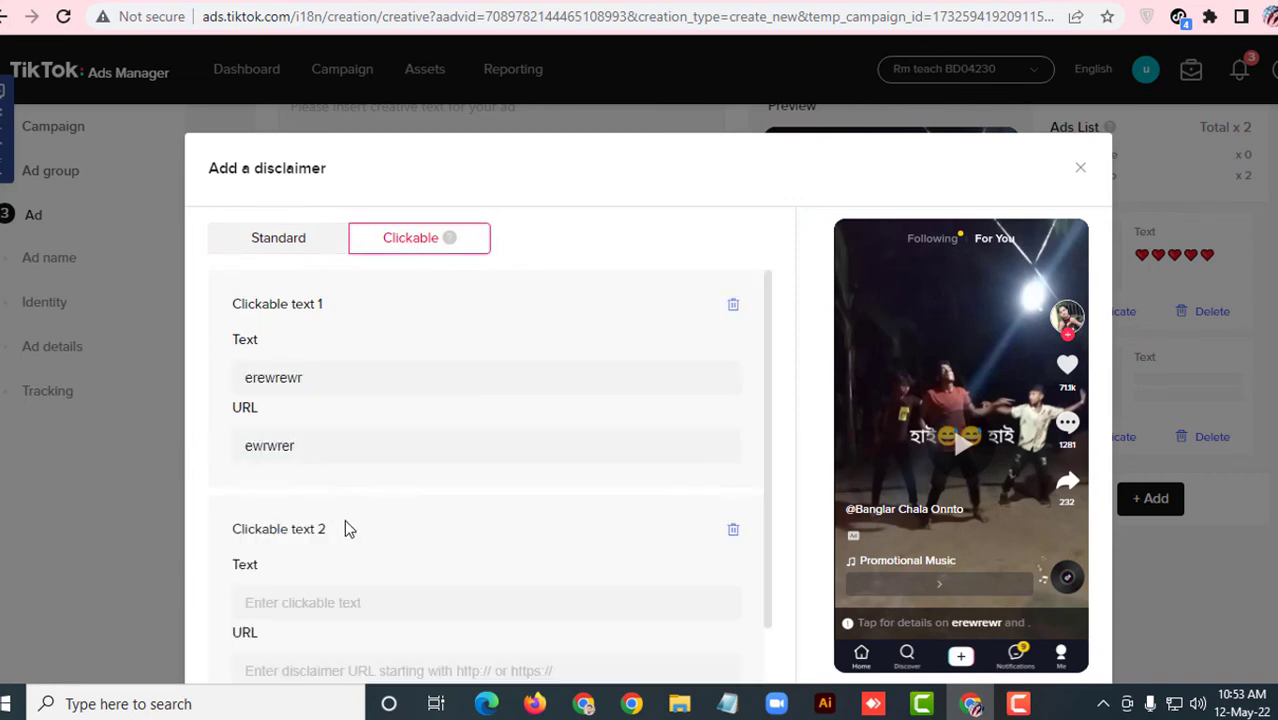
{"action": "scroll", "coordinate": [348, 522], "scroll_direction": "down", "scroll_amount": 1}
{"action": "scroll", "coordinate": [519, 494], "scroll_direction": "up", "scroll_amount": 1}
{"action": "left_click", "coordinate": [733, 531]}
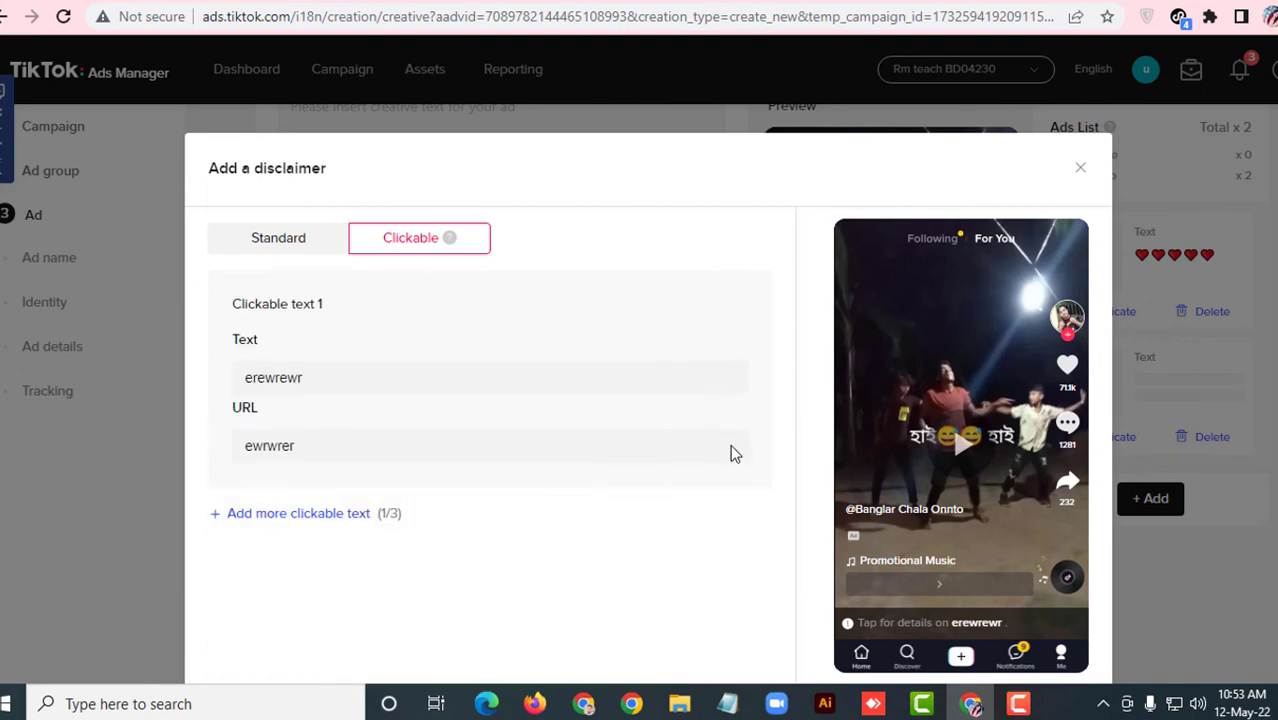
- Return to the standard disclaimer type and add the disclaimer dewrfewrfewgfergergewrew to the ad
{"action": "left_click", "coordinate": [300, 242]}
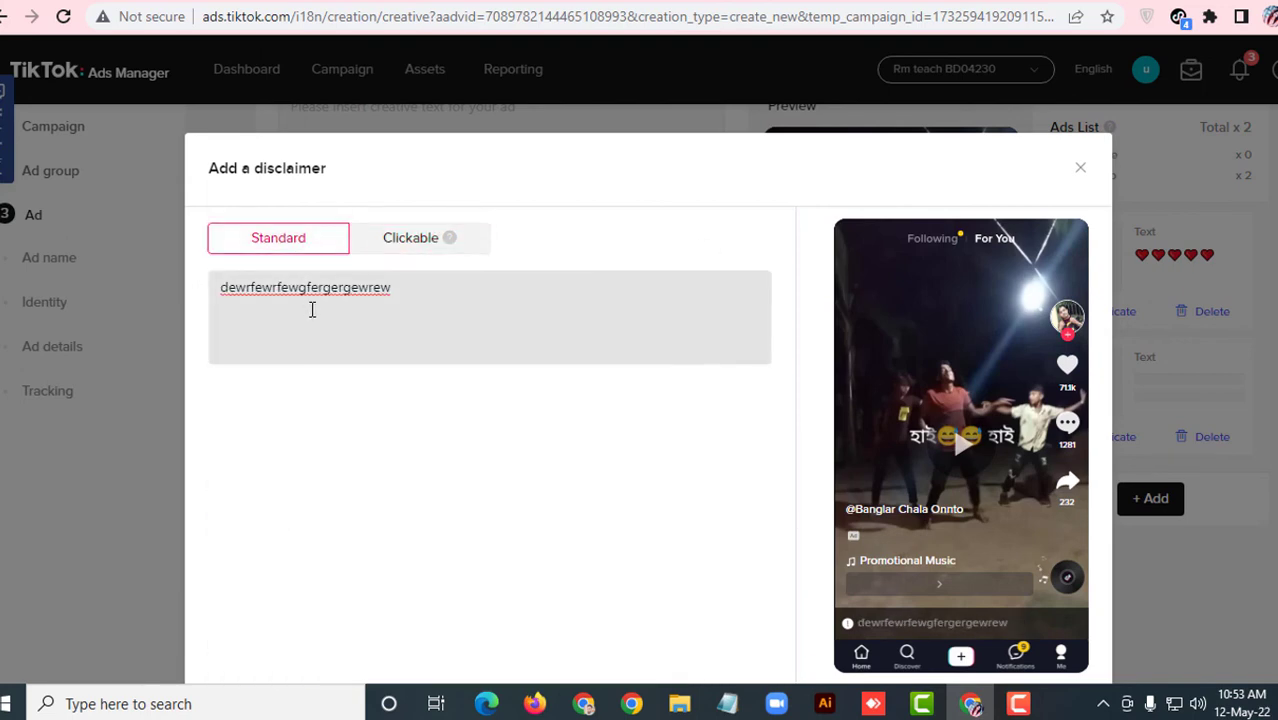
{"action": "scroll", "coordinate": [975, 562], "scroll_direction": "down", "scroll_amount": 3}
{"action": "left_click", "coordinate": [1048, 593]}
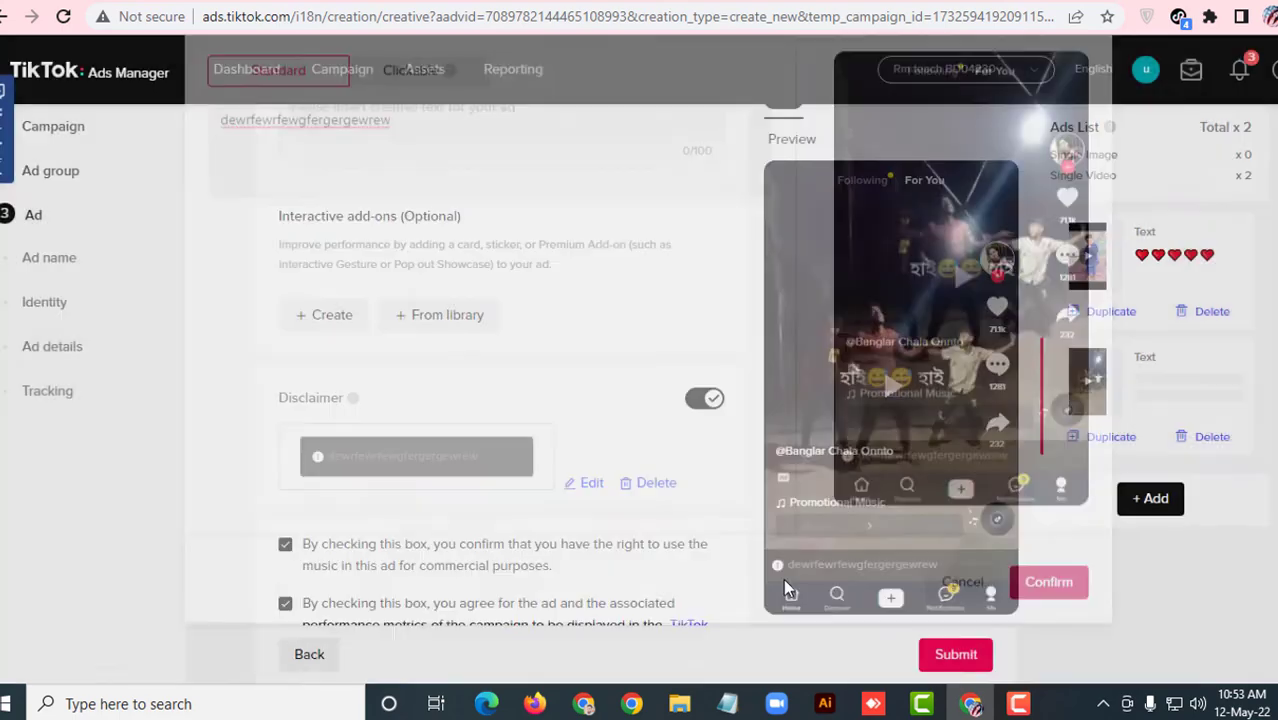
- Examine the ad's disclaimer, its music and Creative Center agreements, and the optional third-party tracking settings
{"action": "scroll", "coordinate": [614, 537], "scroll_direction": "down", "scroll_amount": 5}
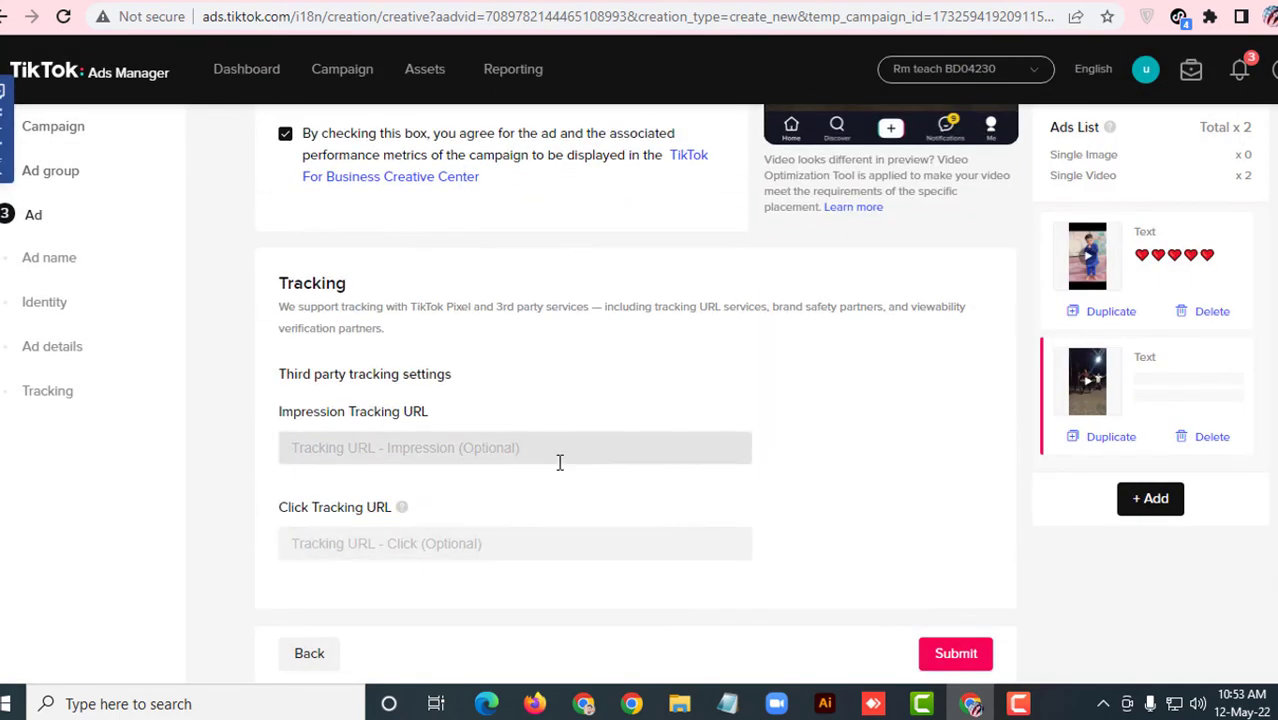
{"action": "scroll", "coordinate": [560, 440], "scroll_direction": "up", "scroll_amount": 5}
{"action": "scroll", "coordinate": [558, 432], "scroll_direction": "down", "scroll_amount": 4}
{"action": "scroll", "coordinate": [552, 407], "scroll_direction": "up", "scroll_amount": 8}
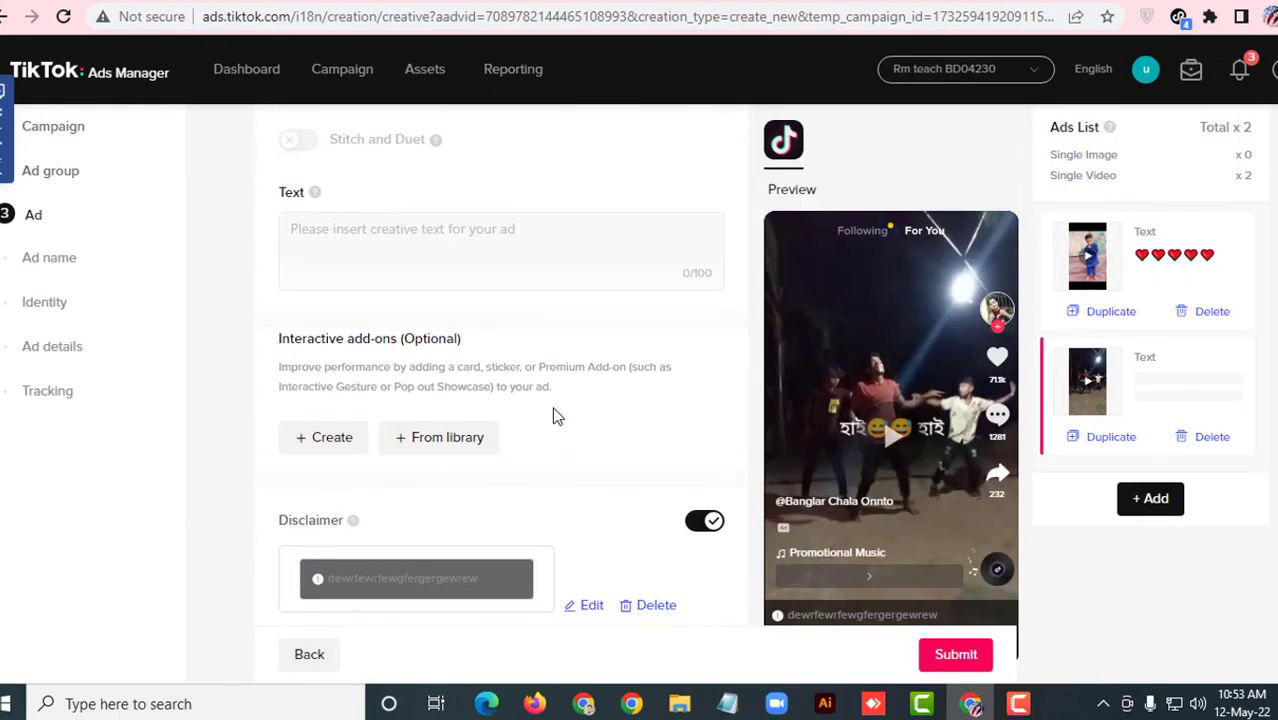
{"action": "scroll", "coordinate": [552, 416], "scroll_direction": "down", "scroll_amount": 8}
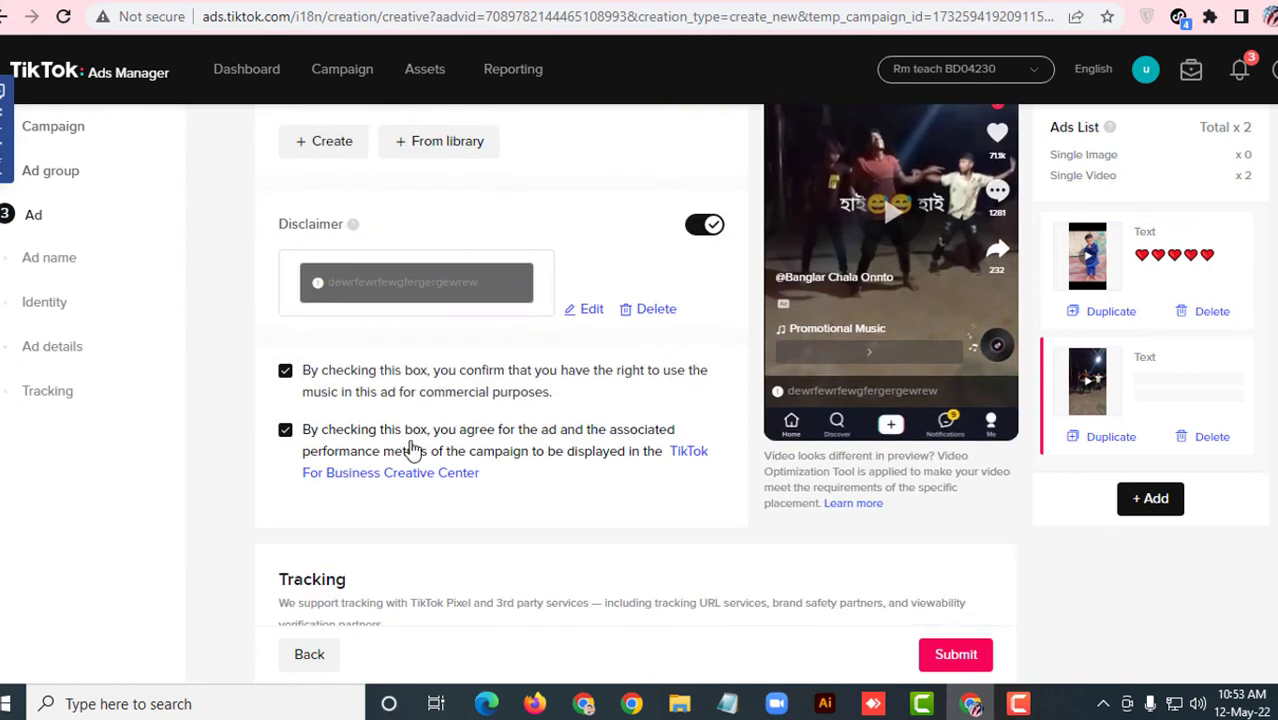
{"action": "scroll", "coordinate": [414, 451], "scroll_direction": "up", "scroll_amount": 4}
{"action": "scroll", "coordinate": [478, 397], "scroll_direction": "down", "scroll_amount": 5}
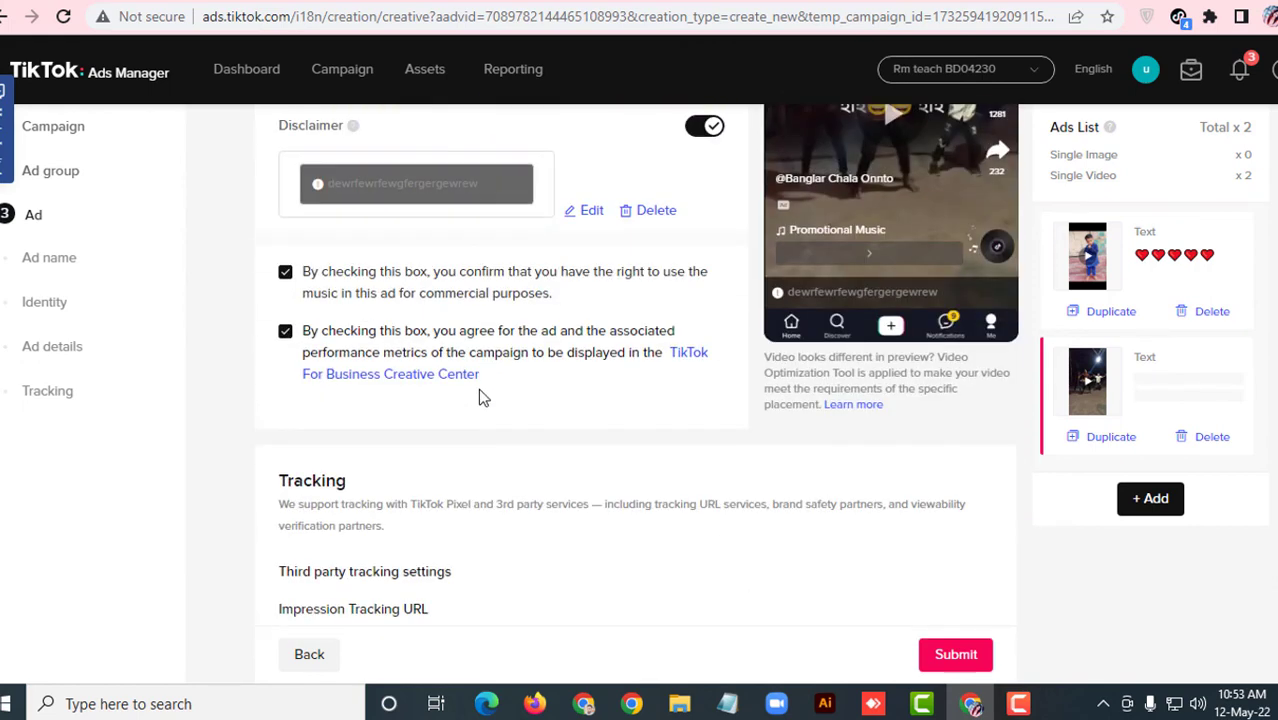
{"action": "scroll", "coordinate": [478, 388], "scroll_direction": "up", "scroll_amount": 2}
- Clear the ad's disclaimer by turning the option off and on, and leave the disclaimer editor without entering text
{"action": "left_click", "coordinate": [696, 328]}
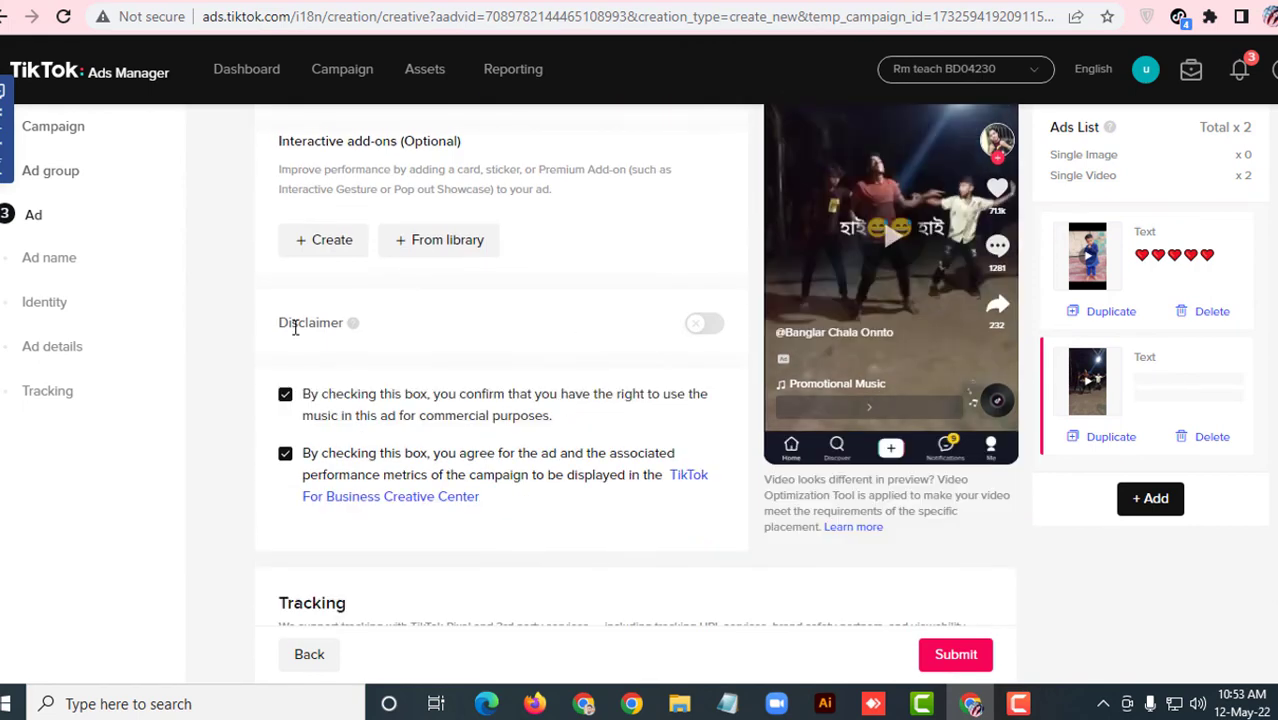
{"action": "left_click", "coordinate": [708, 328]}
{"action": "left_click", "coordinate": [312, 366]}
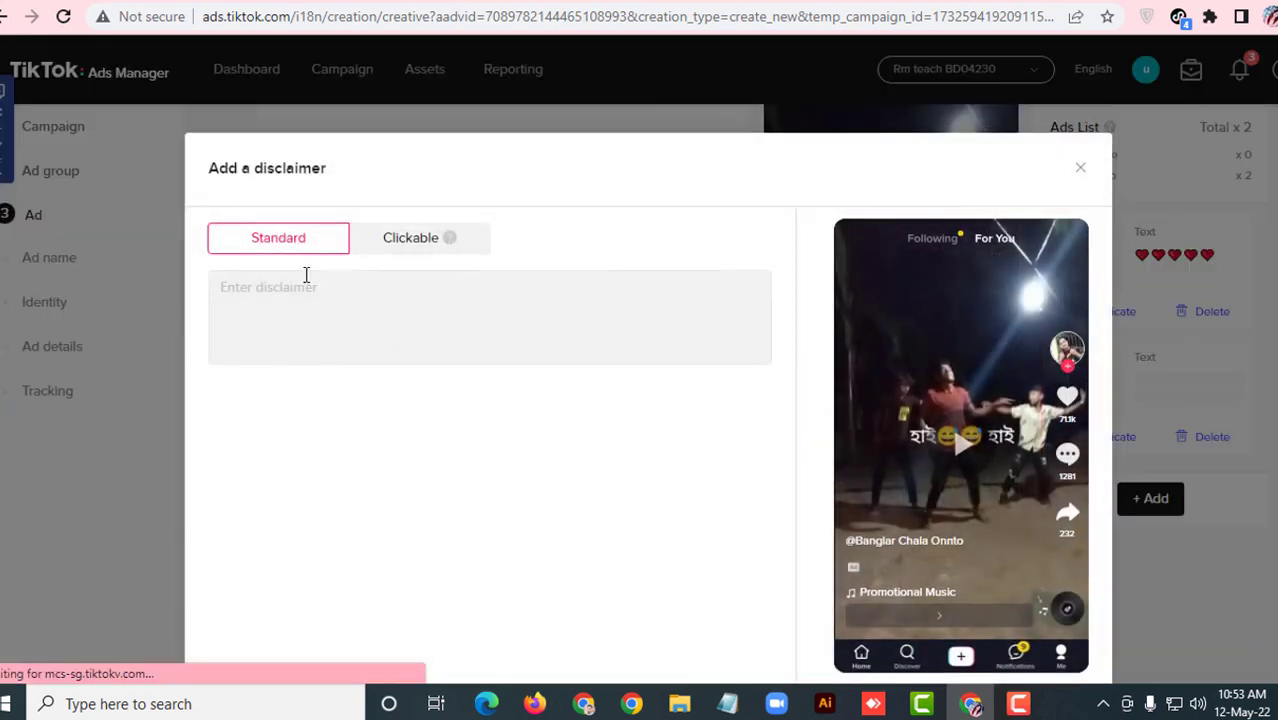
{"action": "left_click", "coordinate": [296, 289]}
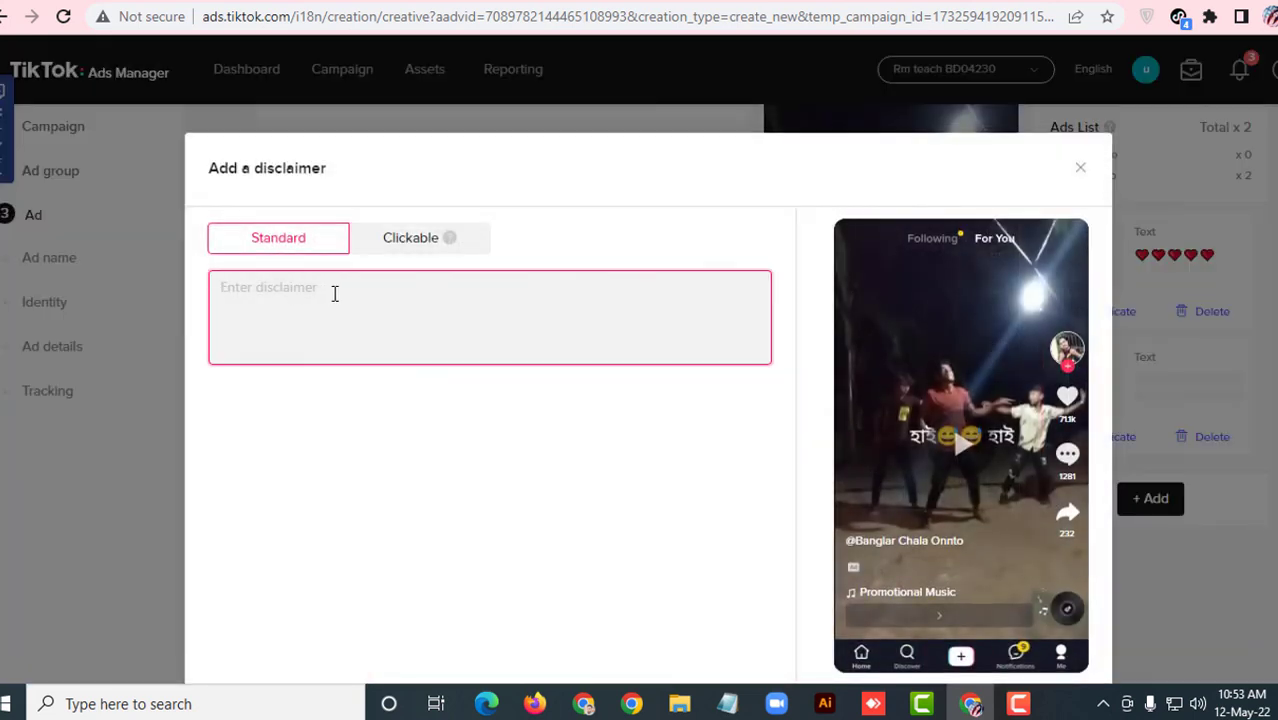
{"action": "left_click", "coordinate": [1080, 170]}
- Submit the ad to view the available payment methods, and return to the ad setup without adding one
{"action": "scroll", "coordinate": [548, 425], "scroll_direction": "down", "scroll_amount": 3}
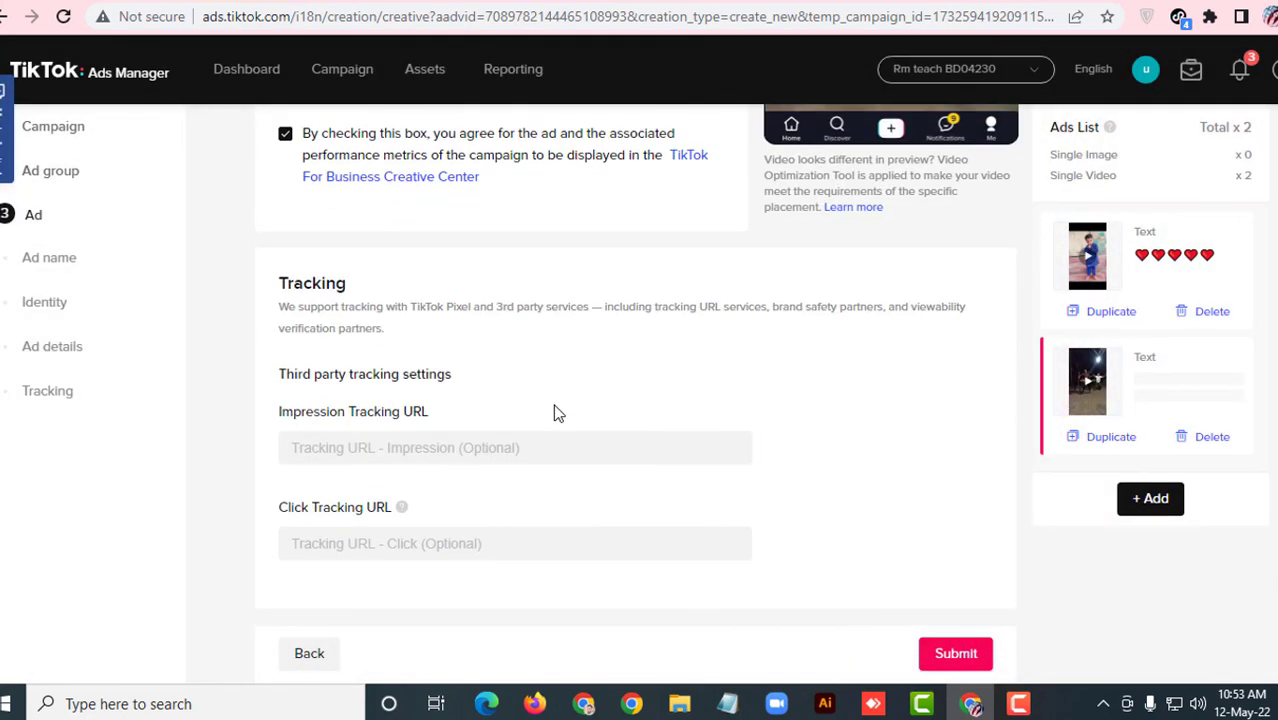
{"action": "scroll", "coordinate": [480, 420], "scroll_direction": "up", "scroll_amount": 10}
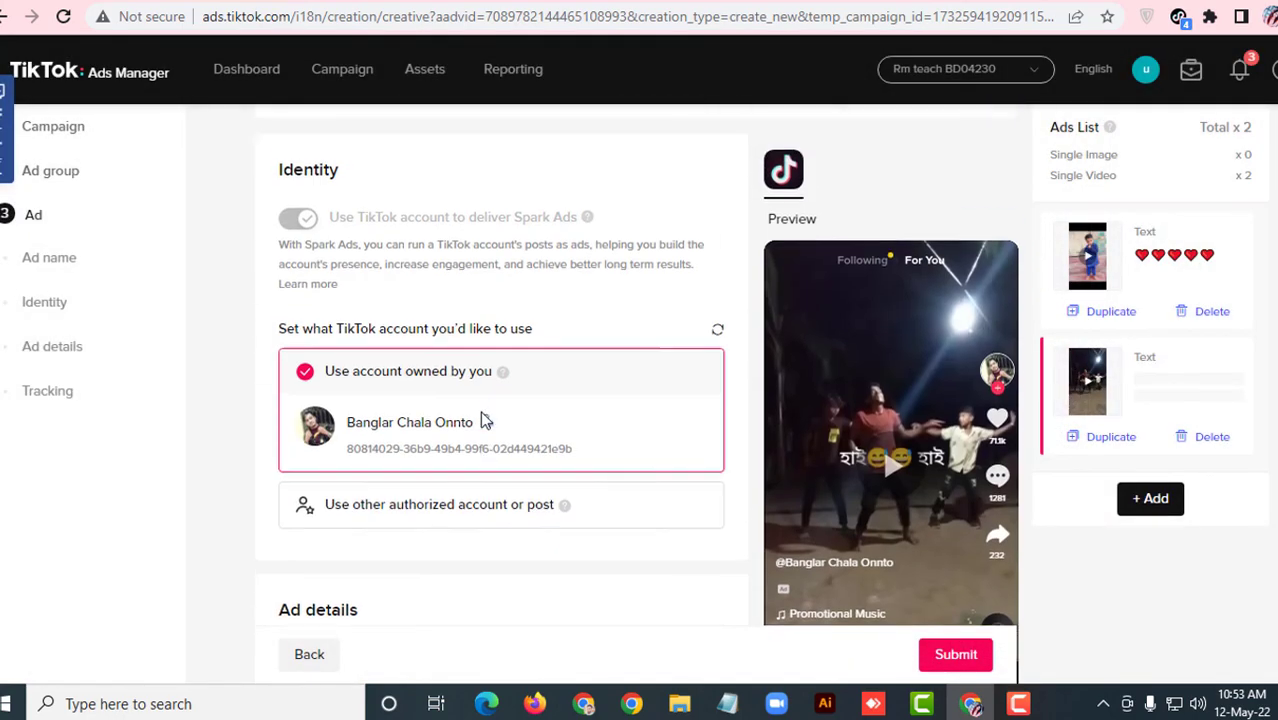
{"action": "scroll", "coordinate": [480, 420], "scroll_direction": "down", "scroll_amount": 10}
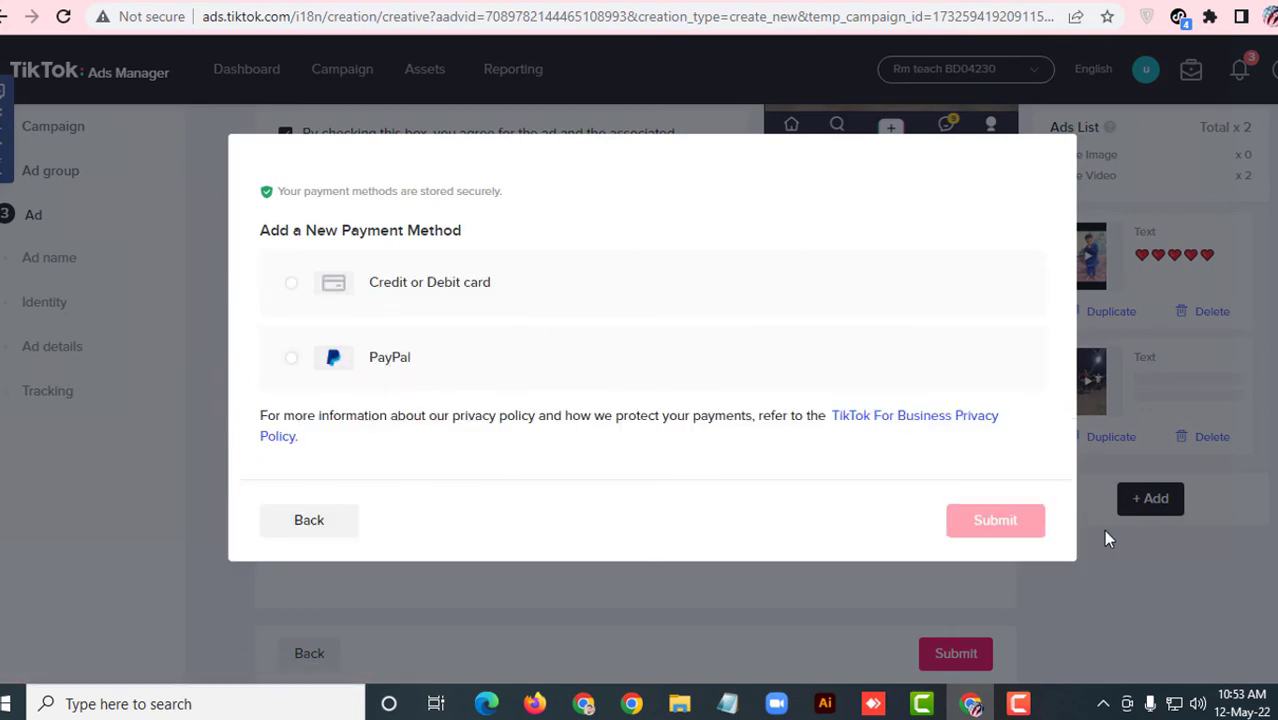
{"action": "left_click", "coordinate": [322, 528]}
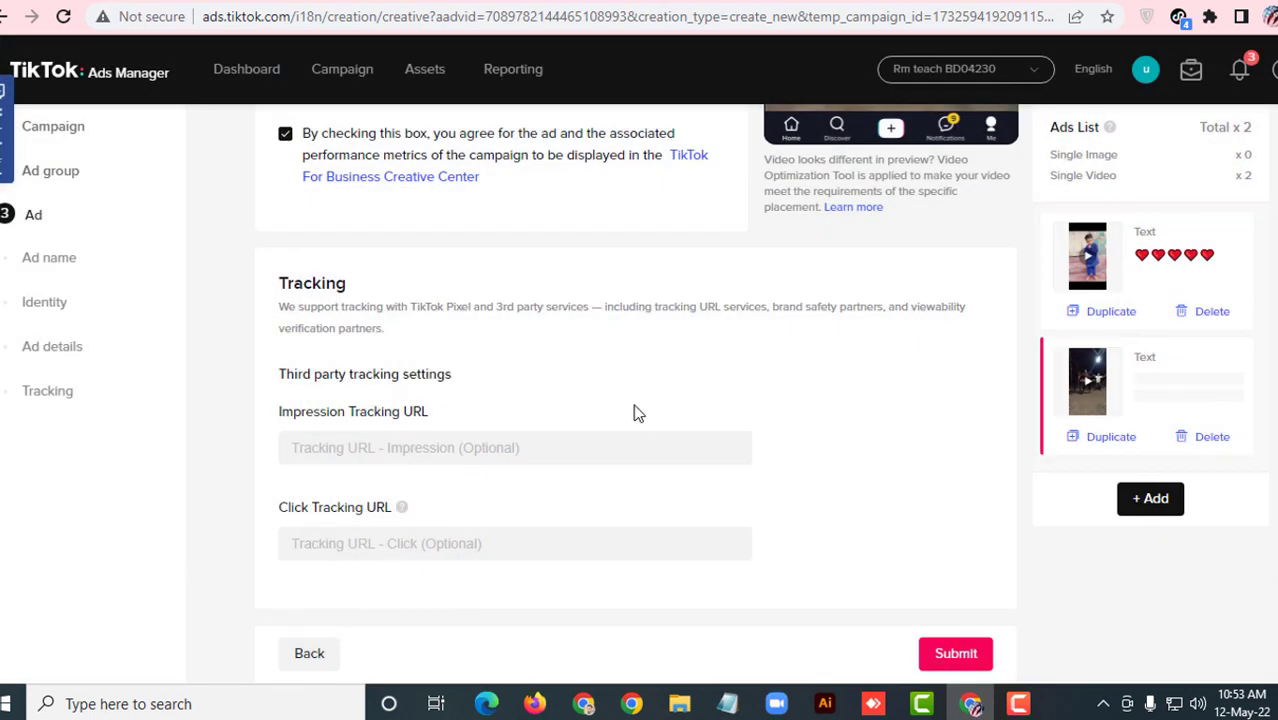
{"action": "scroll", "coordinate": [634, 413], "scroll_direction": "up", "scroll_amount": 3}
{"action": "scroll", "coordinate": [634, 413], "scroll_direction": "down", "scroll_amount": 3}
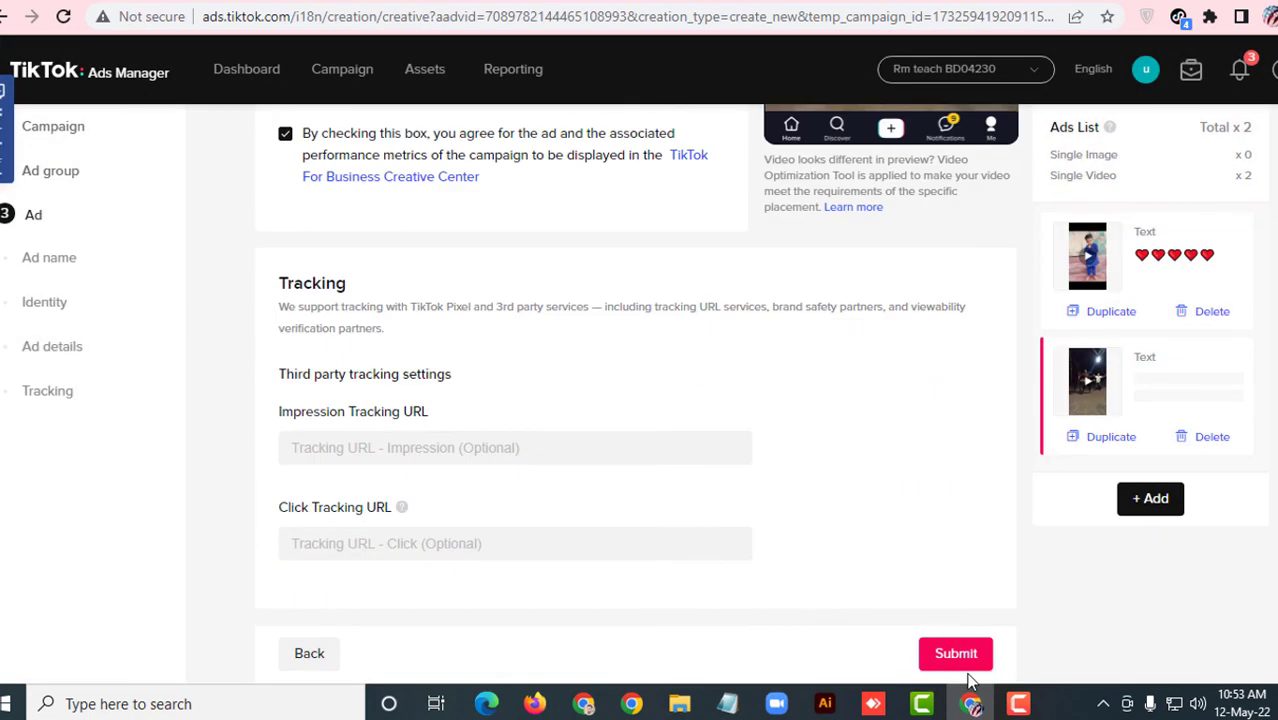